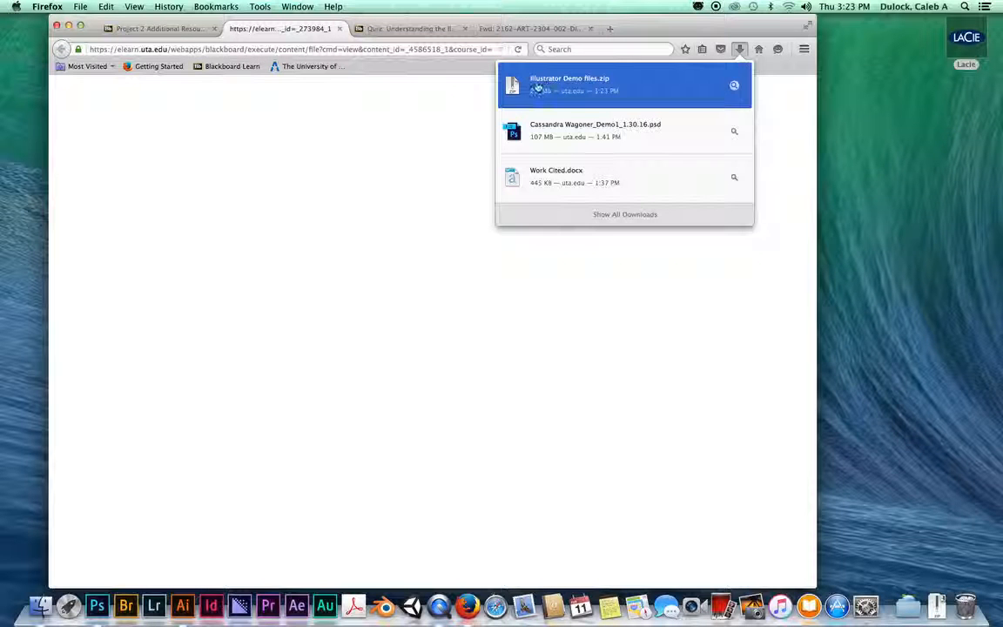
Step: Show the downloaded Illustrator Demo files.zip in its Finder Downloads folder
{"action": "left_click", "coordinate": [734, 85]}
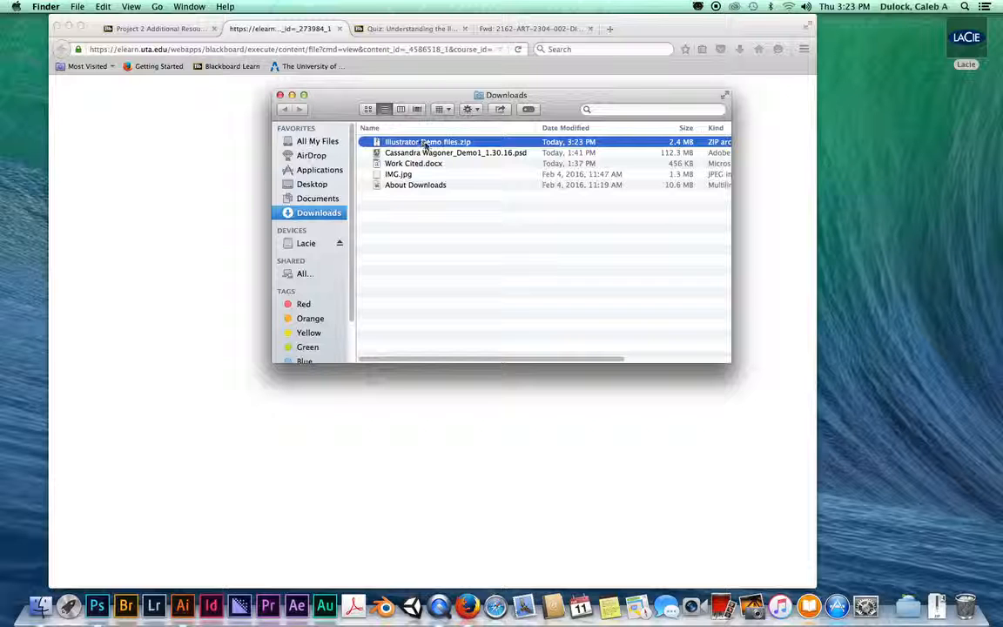
Step: Move Illustrator Demo files.zip onto the desktop and minimize Firefox and the Downloads window
{"action": "left_click_drag", "start_coordinate": [417, 146], "coordinate": [878, 164]}
{"action": "left_click", "coordinate": [68, 27]}
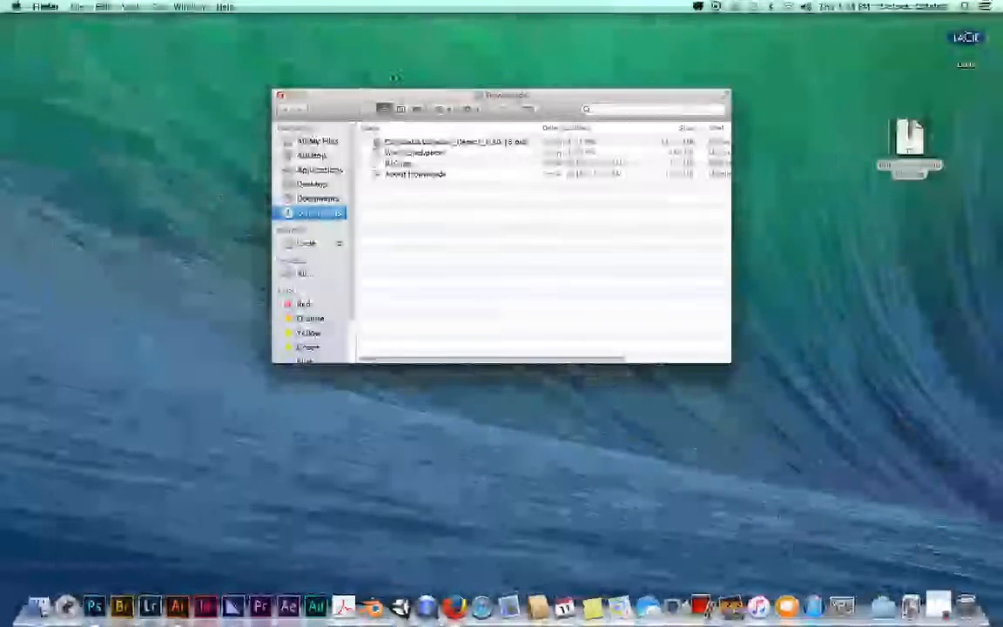
{"action": "left_click", "coordinate": [292, 94]}
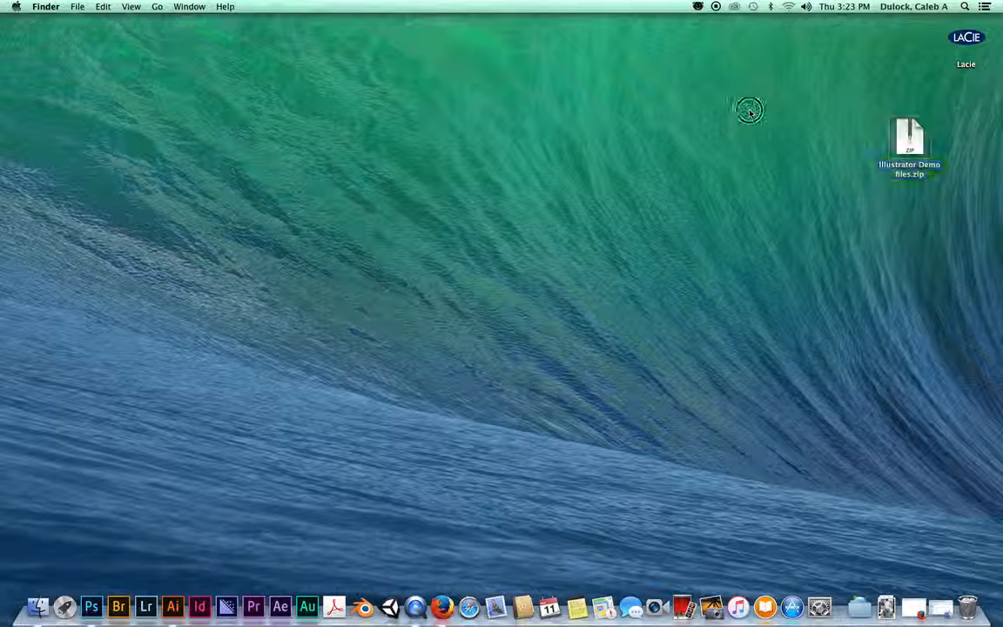
{"action": "left_click", "coordinate": [752, 113]}
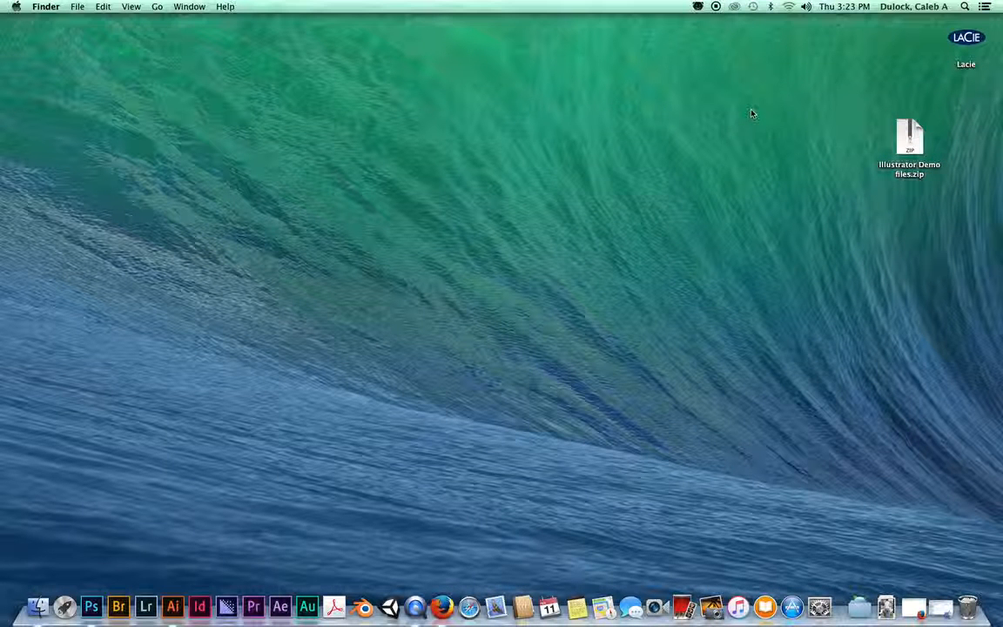
Step: Create a new desktop folder named 'project 2'
{"action": "right_click", "coordinate": [600, 91]}
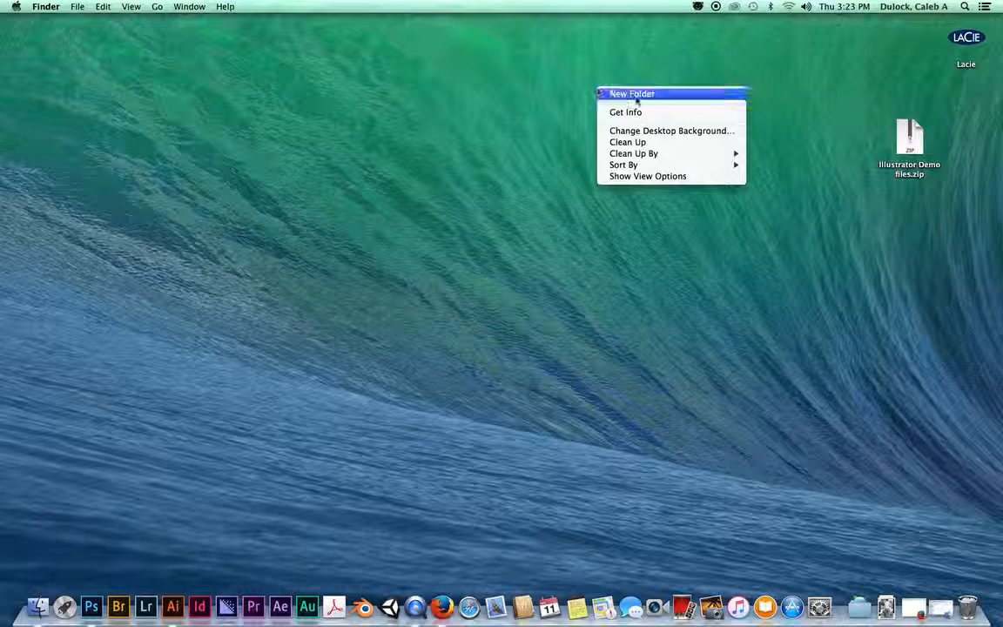
{"action": "left_click", "coordinate": [637, 101]}
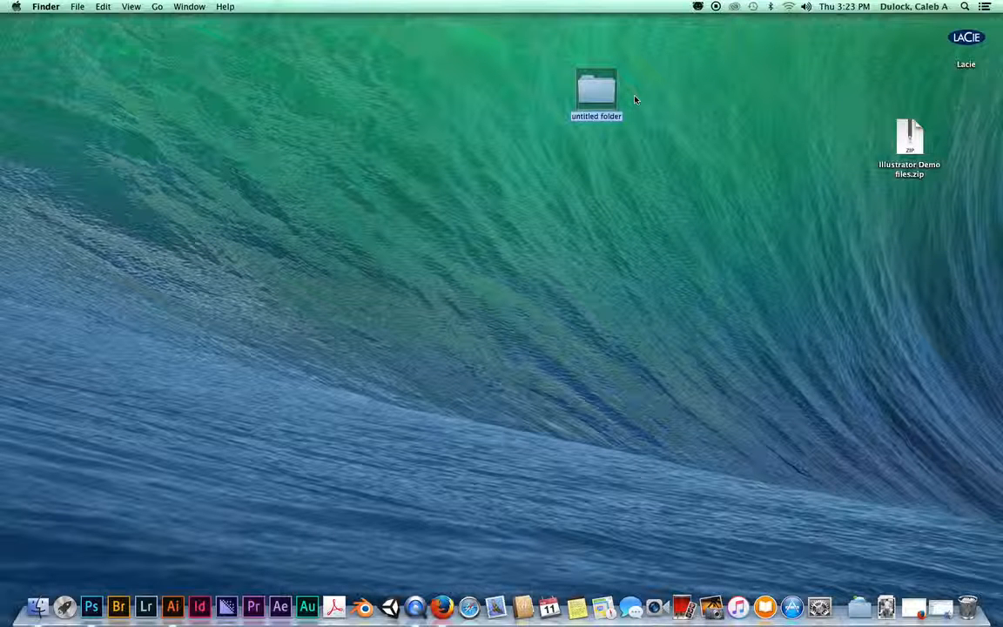
{"action": "type", "text": "proj"}
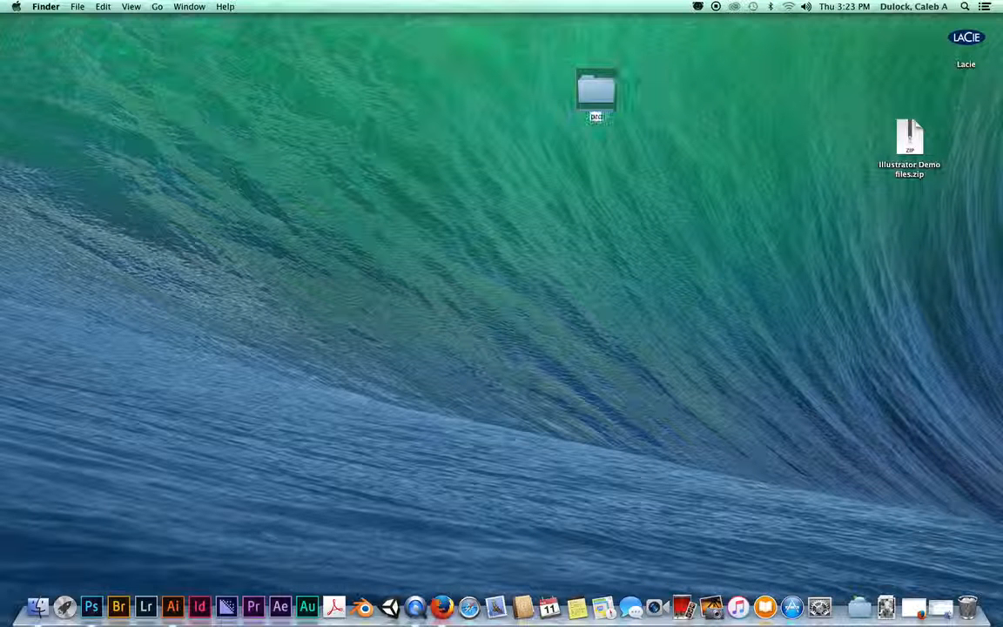
{"action": "type", "text": "ect 2"}
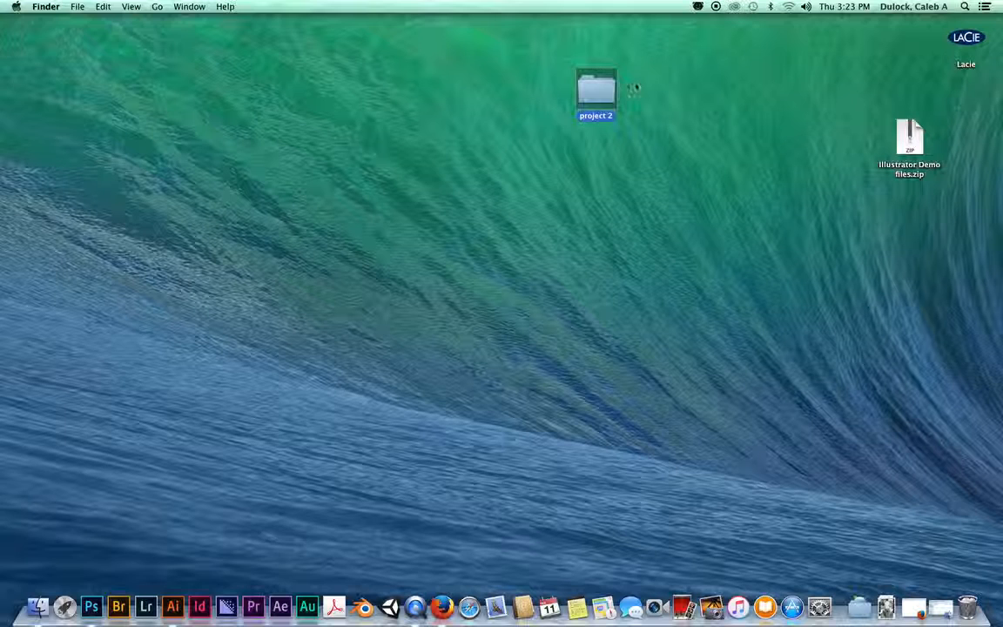
{"action": "left_click", "coordinate": [607, 87]}
Step: Open project 2 and create a subfolder named 'images'
{"action": "double_click", "coordinate": [607, 87]}
{"action": "left_click_drag", "start_coordinate": [560, 103], "coordinate": [601, 162]}
{"action": "key", "text": "super+shift+n"}
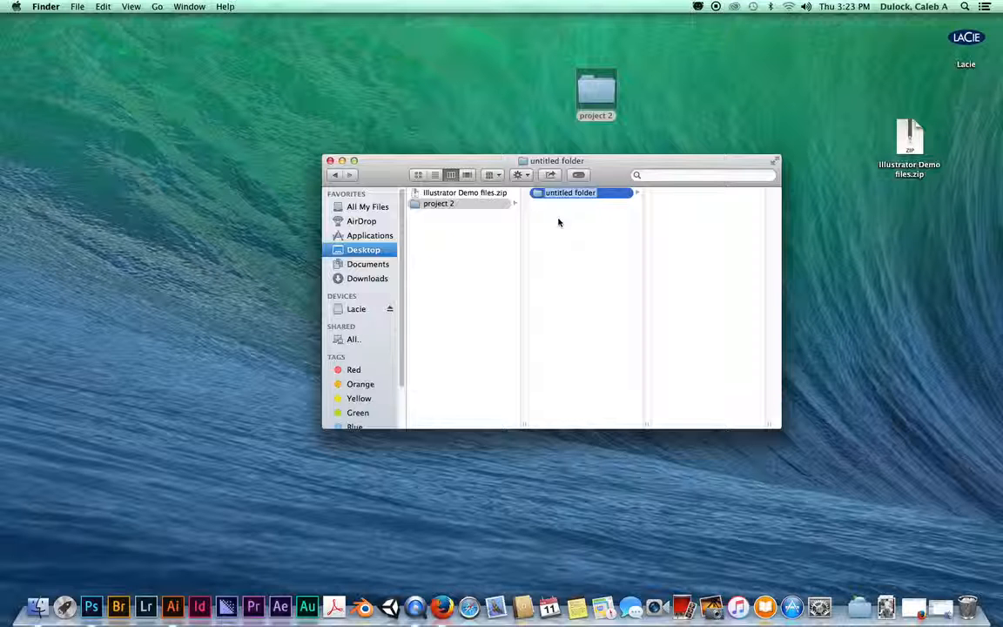
{"action": "type", "text": "iamges"}
{"action": "key", "text": "BackSpace"}
{"action": "key", "text": "BackSpace"}
{"action": "key", "text": "BackSpace"}
{"action": "key", "text": "BackSpace"}
{"action": "type", "text": "mages"}
{"action": "key", "text": "Return"}
{"action": "key", "text": "Left"}
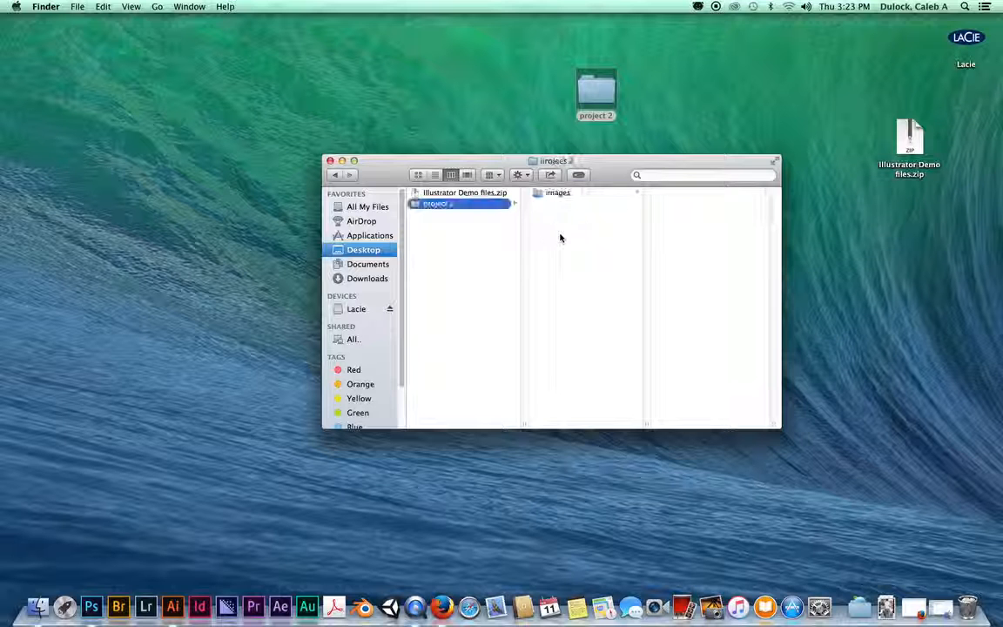
Step: Add a second subfolder named 'Text' inside project 2
{"action": "key", "text": "super+shift+n"}
{"action": "type", "text": "Te"}
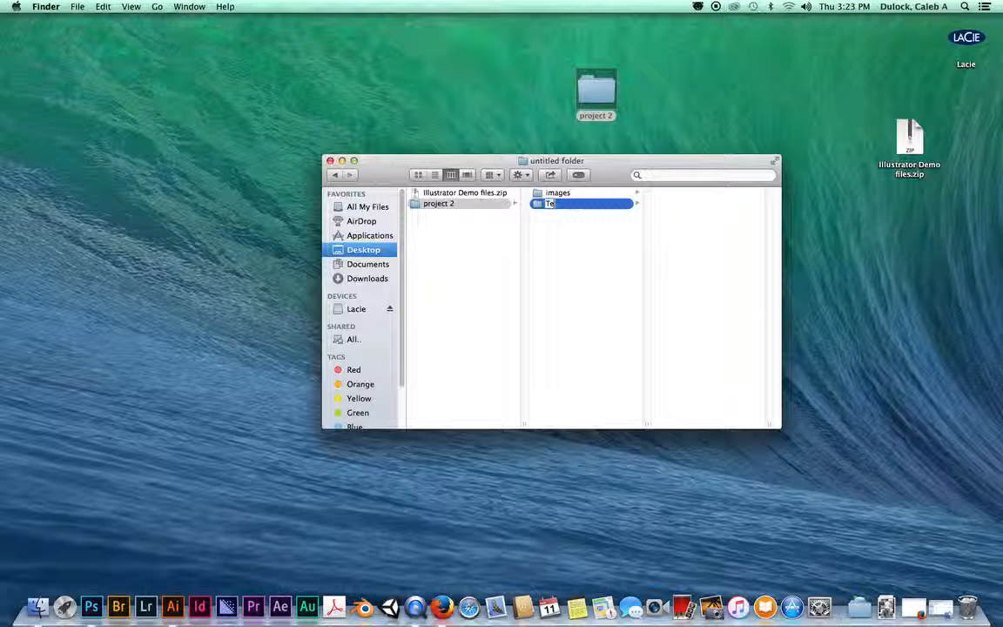
{"action": "type", "text": "xt"}
{"action": "key", "text": "Return"}
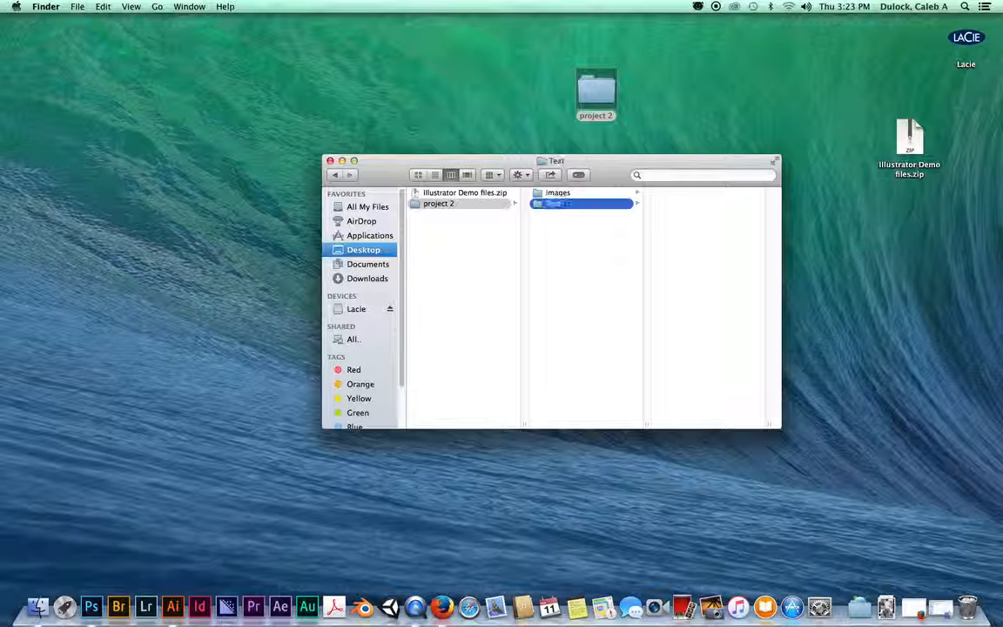
{"action": "left_click", "coordinate": [558, 195]}
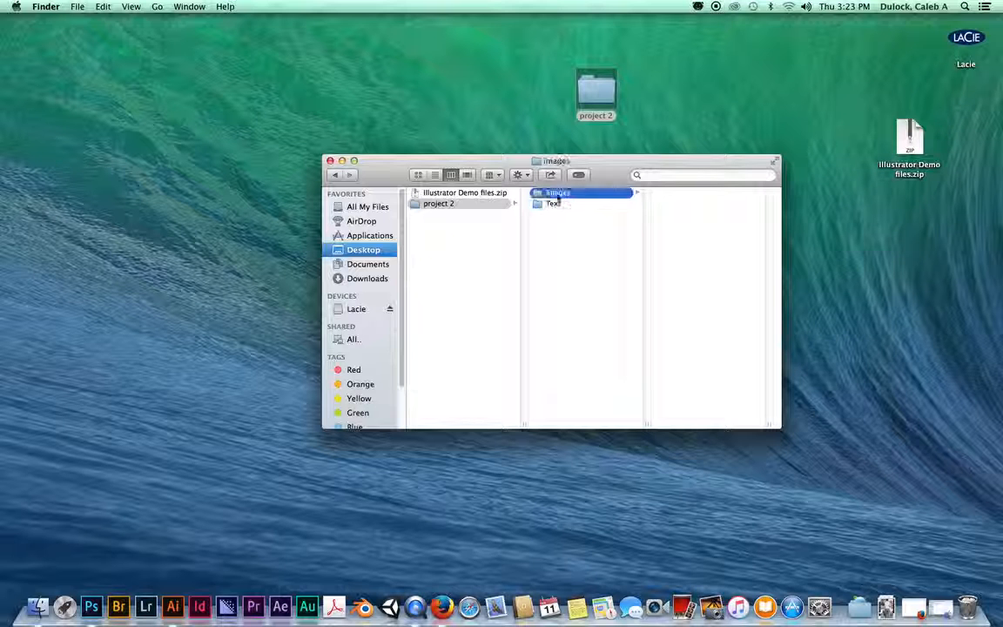
{"action": "left_click", "coordinate": [555, 203]}
{"action": "left_click", "coordinate": [556, 195]}
{"action": "left_click", "coordinate": [555, 231]}
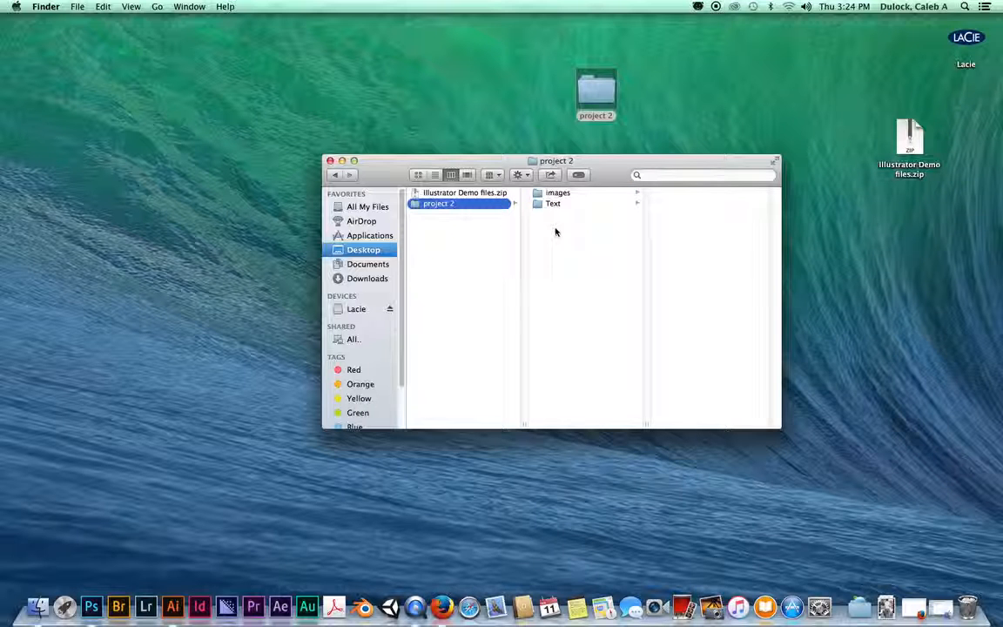
Step: Add a third subfolder named 'Docs' and look over the three subfolders
{"action": "key", "text": "super+shift+n"}
{"action": "type", "text": "Do"}
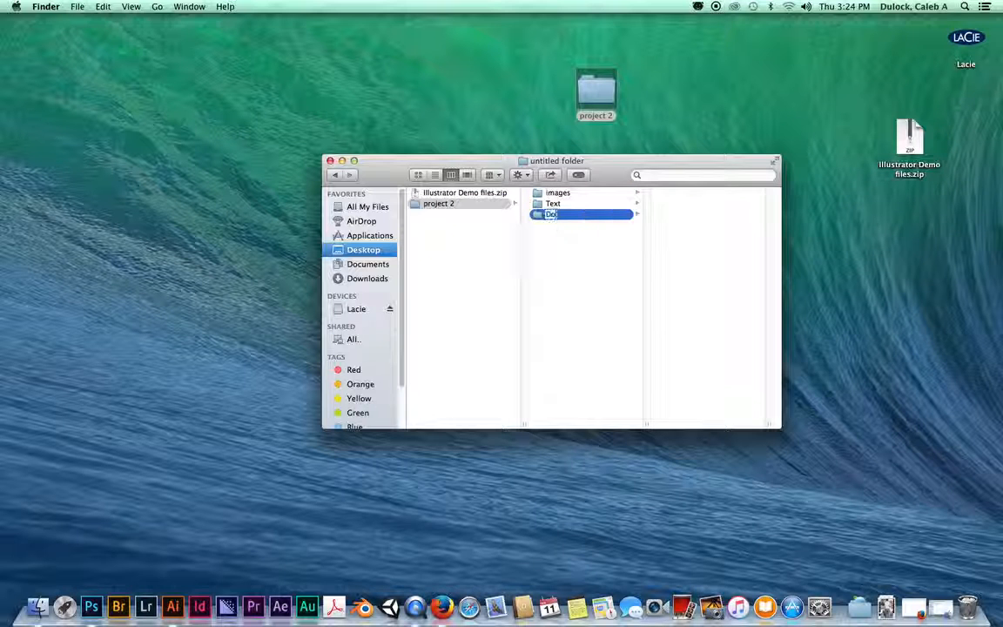
{"action": "type", "text": "cs"}
{"action": "key", "text": "Return"}
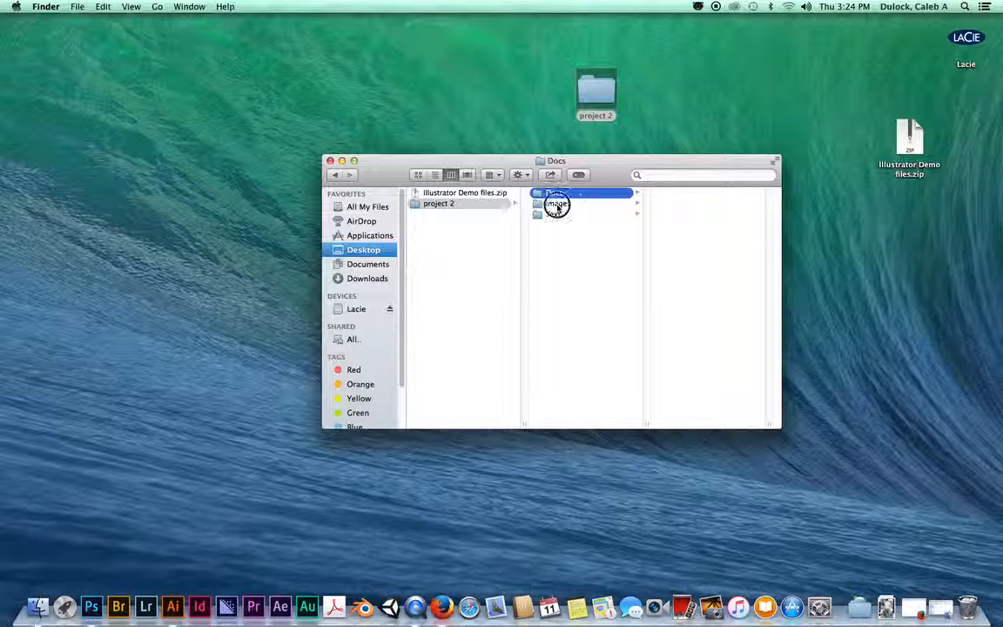
{"action": "left_click", "coordinate": [559, 203]}
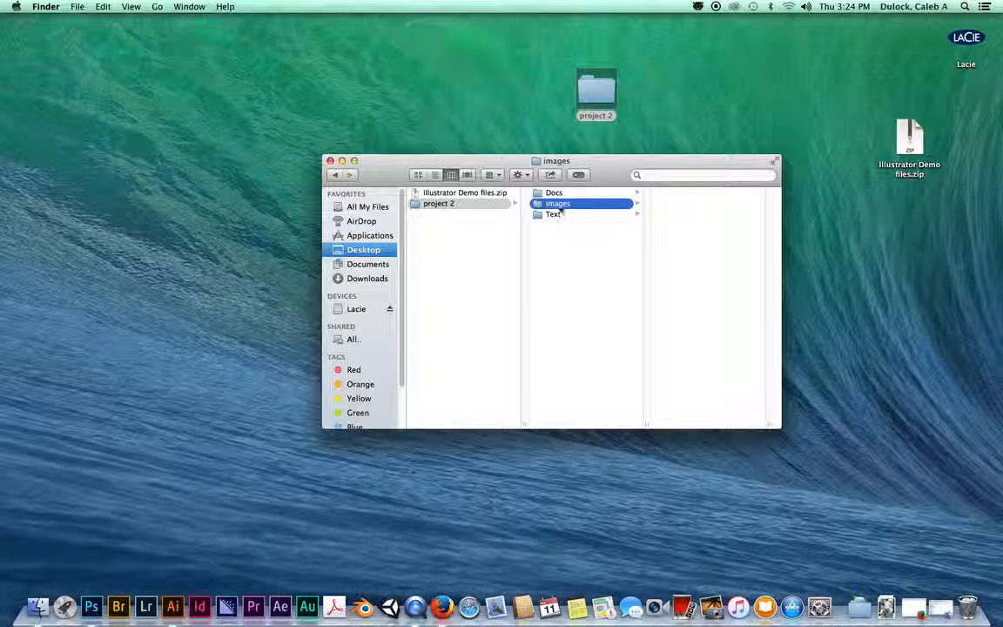
{"action": "key", "text": "Down"}
{"action": "key", "text": "Up"}
{"action": "key", "text": "Up"}
{"action": "key", "text": "Down"}
{"action": "left_click", "coordinate": [560, 217]}
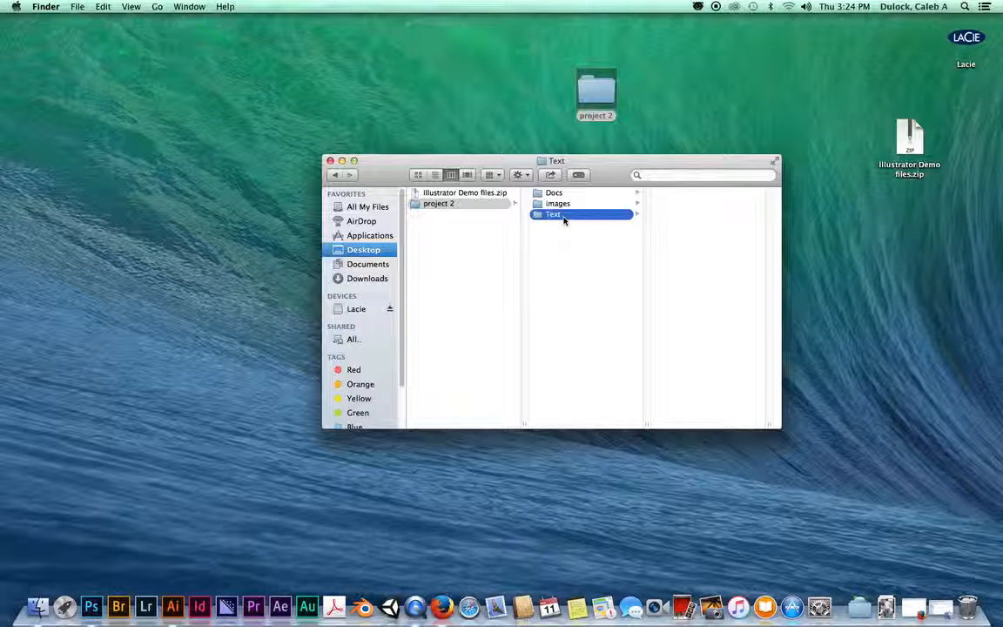
{"action": "key", "text": "Left"}
{"action": "key", "text": "Right"}
Step: Move the zip into project 2, unzip it, and preview Demo Sketch.pdf and Mouth photo.jpg
{"action": "double_click", "coordinate": [911, 138]}
{"action": "left_click_drag", "start_coordinate": [813, 101], "coordinate": [575, 281]}
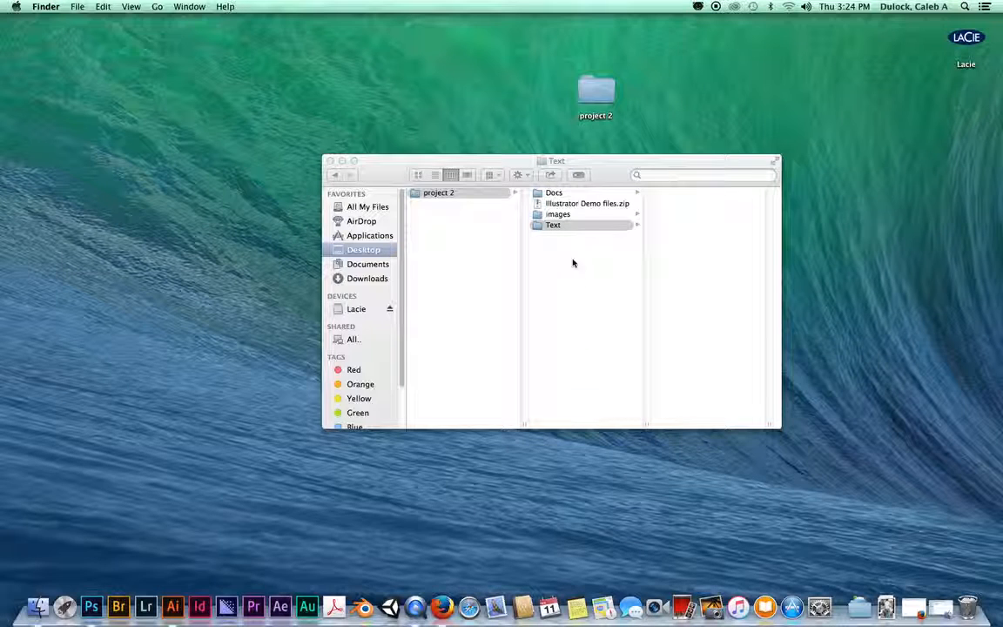
{"action": "double_click", "coordinate": [574, 207]}
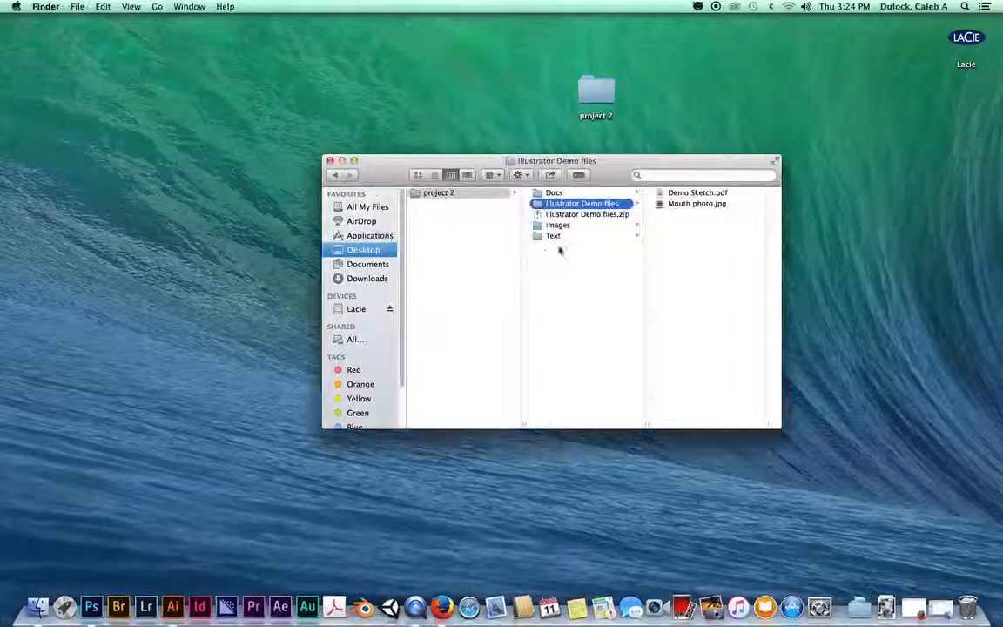
{"action": "left_click", "coordinate": [694, 193]}
{"action": "left_click", "coordinate": [591, 205]}
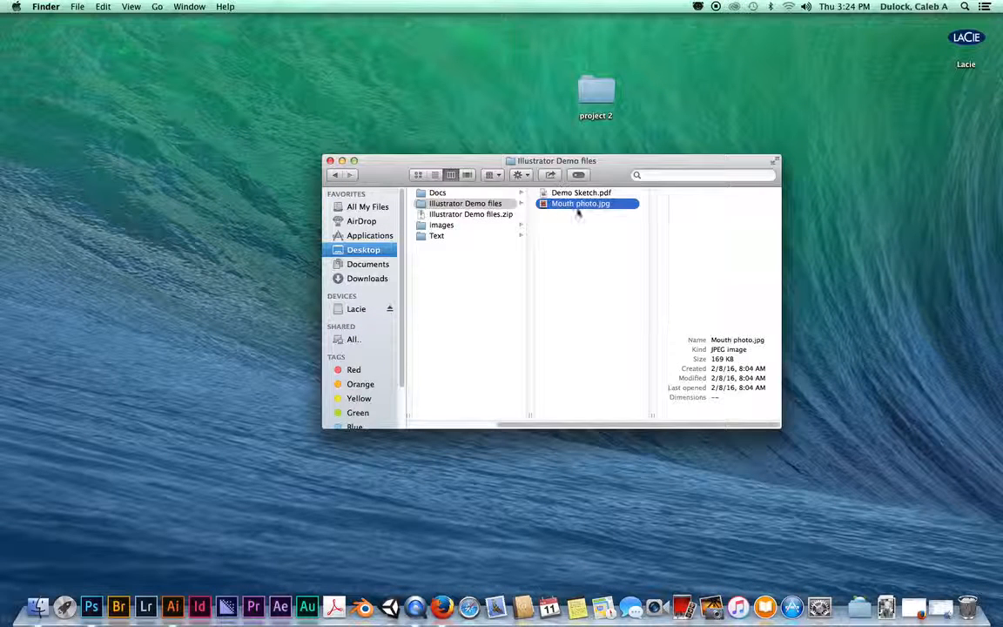
{"action": "left_click", "coordinate": [572, 193]}
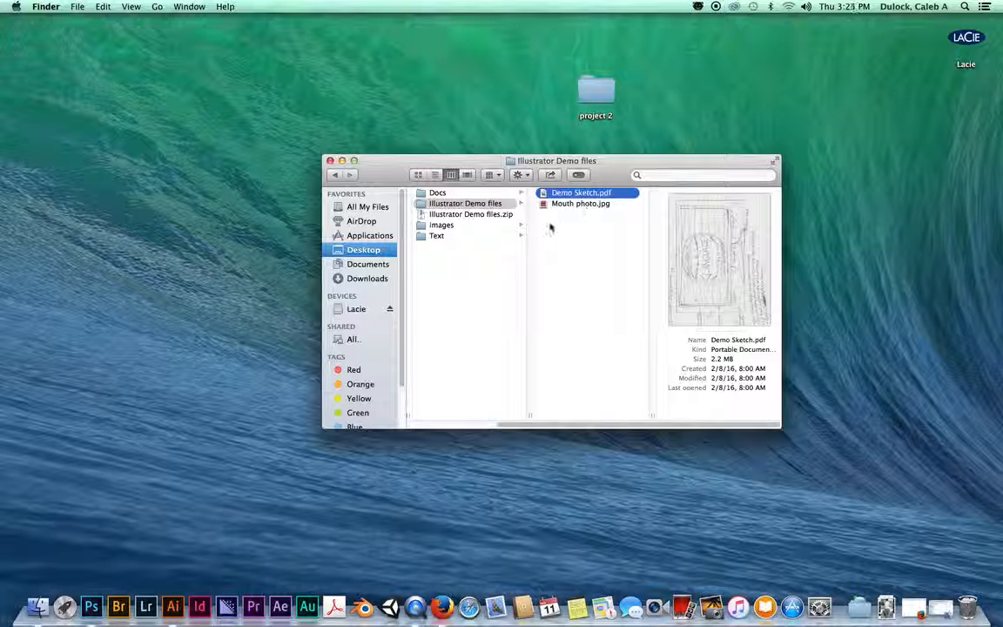
Step: Move Mouth photo.jpg and Demo Sketch.pdf into the images folder
{"action": "left_click", "coordinate": [581, 206]}
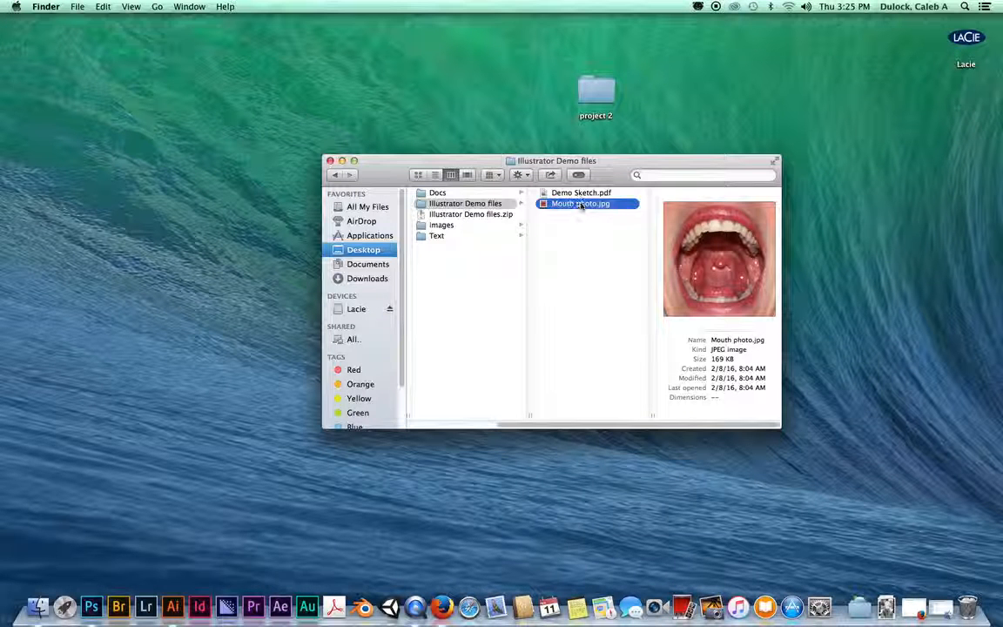
{"action": "left_click_drag", "start_coordinate": [581, 207], "coordinate": [446, 225]}
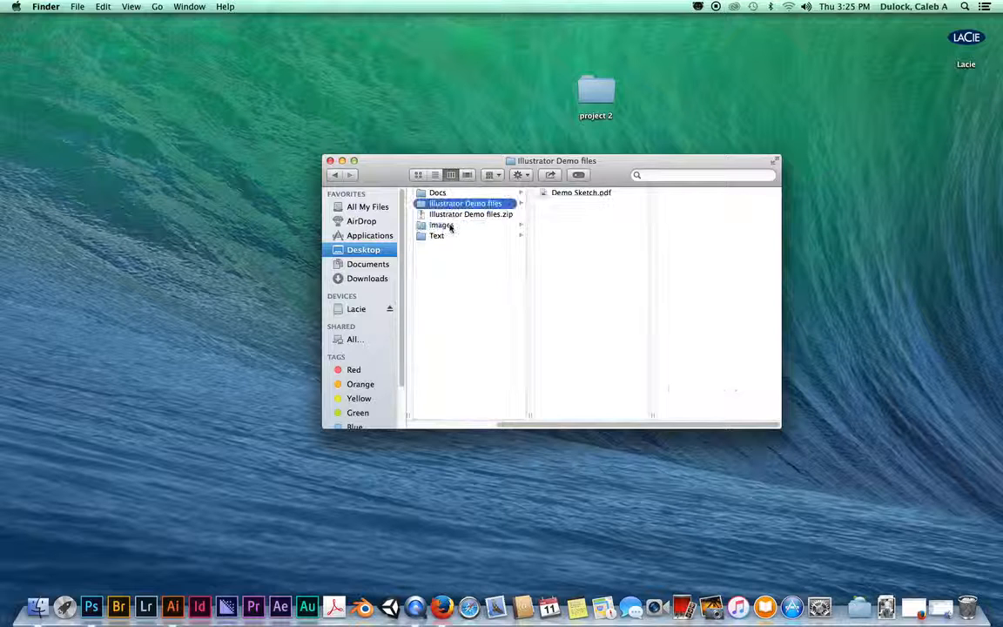
{"action": "left_click", "coordinate": [576, 194]}
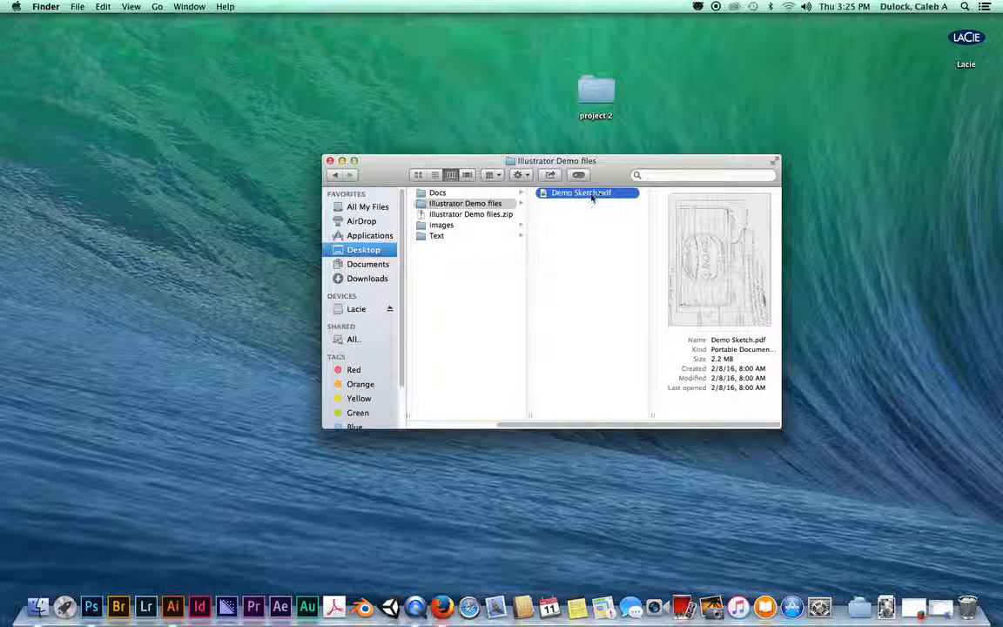
{"action": "mouse_move", "coordinate": [593, 196]}
{"action": "left_mouse_down"}
{"action": "mouse_move", "coordinate": [452, 211]}
{"action": "mouse_move", "coordinate": [445, 227]}
{"action": "left_mouse_up"}
{"action": "left_click", "coordinate": [442, 226]}
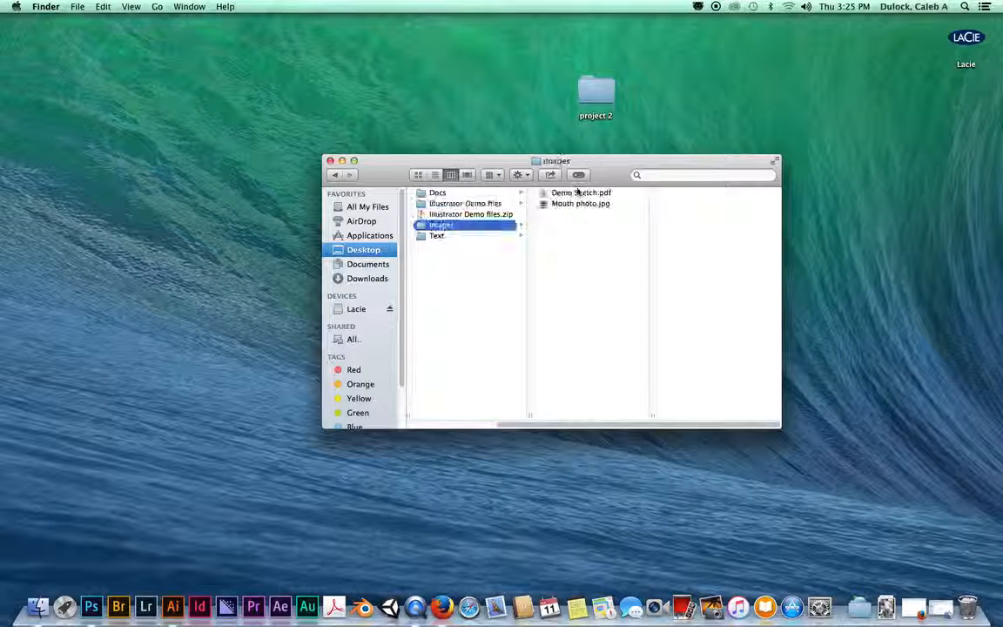
{"action": "left_click", "coordinate": [578, 193]}
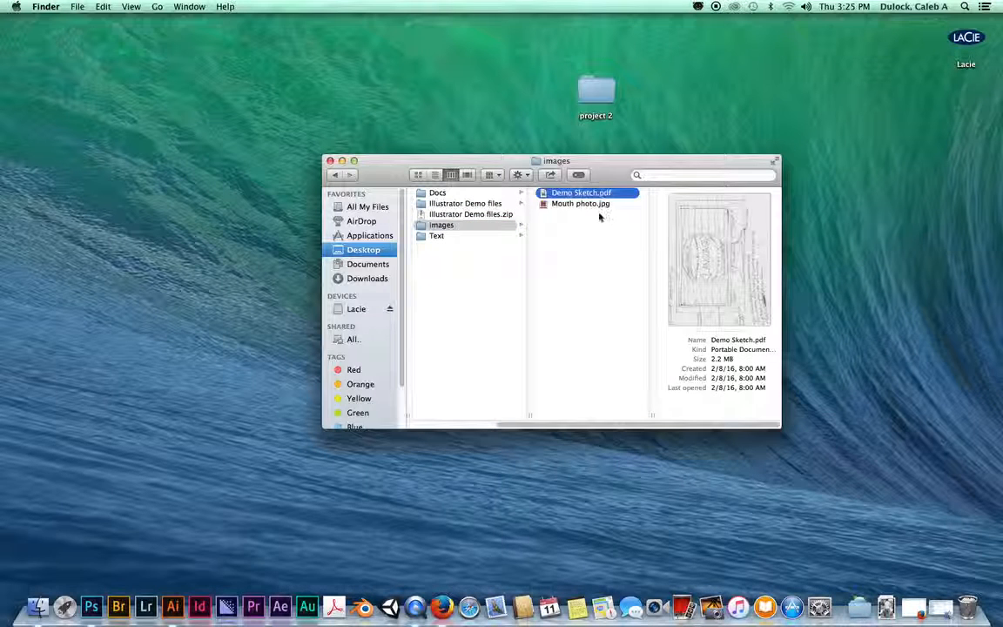
{"action": "left_click", "coordinate": [600, 218]}
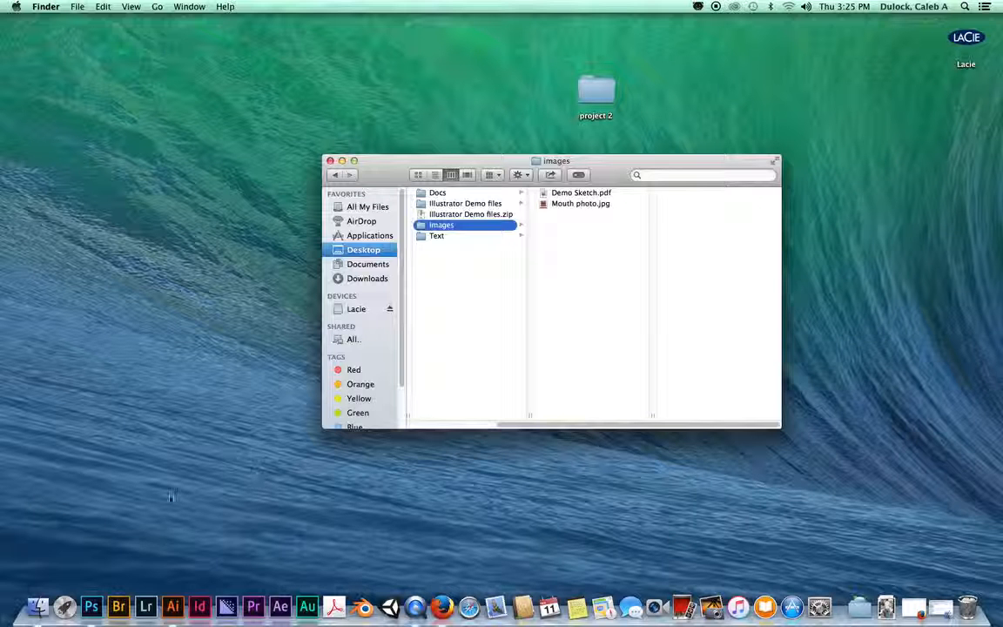
Step: Switch to Illustrator, minimize the Finder window, pick the Magic Wand, and toggle Tools panel columns
{"action": "left_click", "coordinate": [172, 608]}
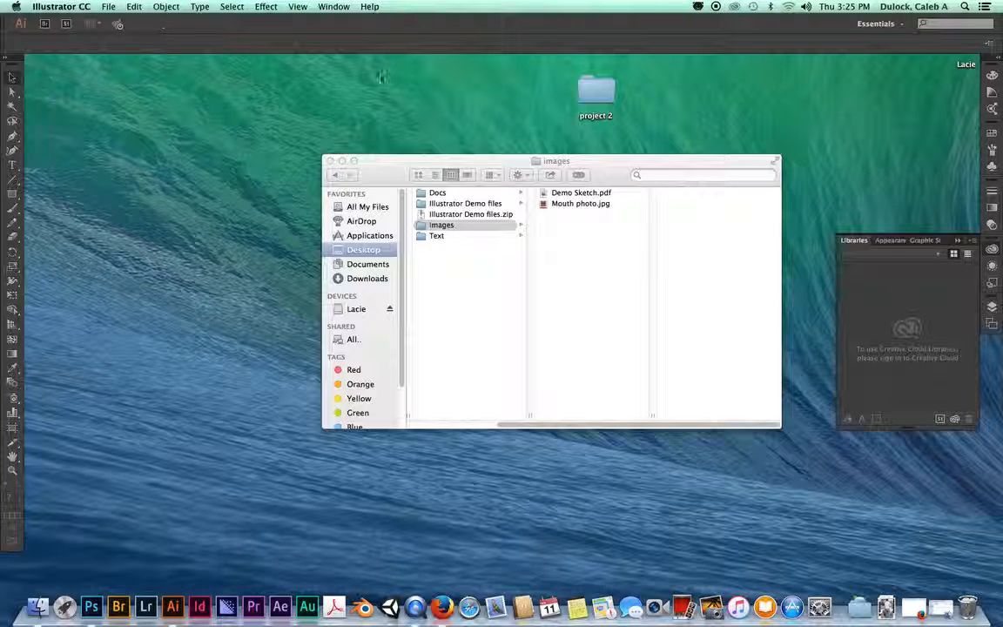
{"action": "left_click", "coordinate": [343, 161]}
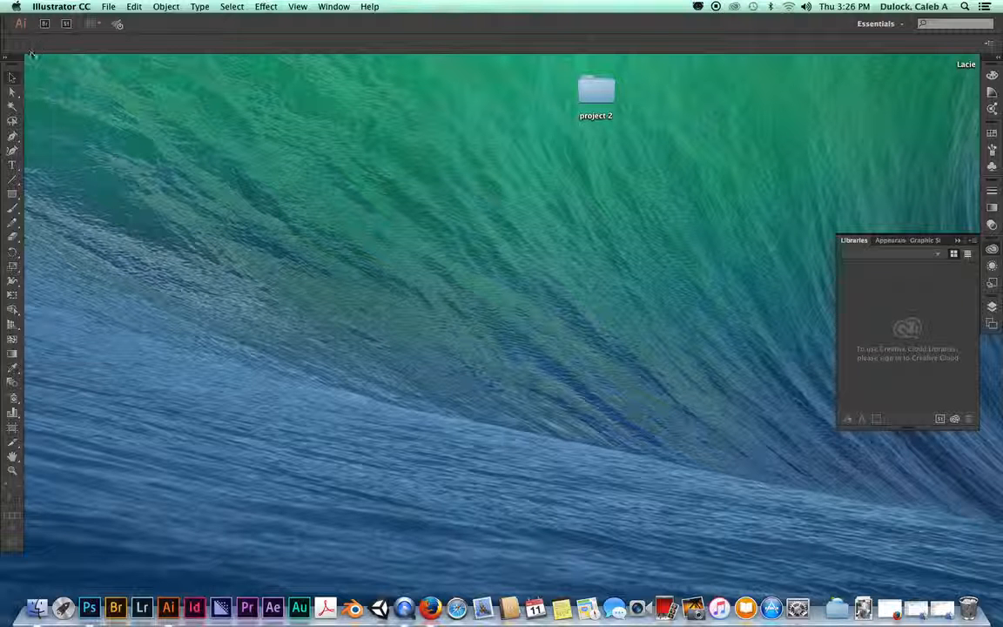
{"action": "left_click", "coordinate": [13, 104]}
{"action": "left_click", "coordinate": [6, 58]}
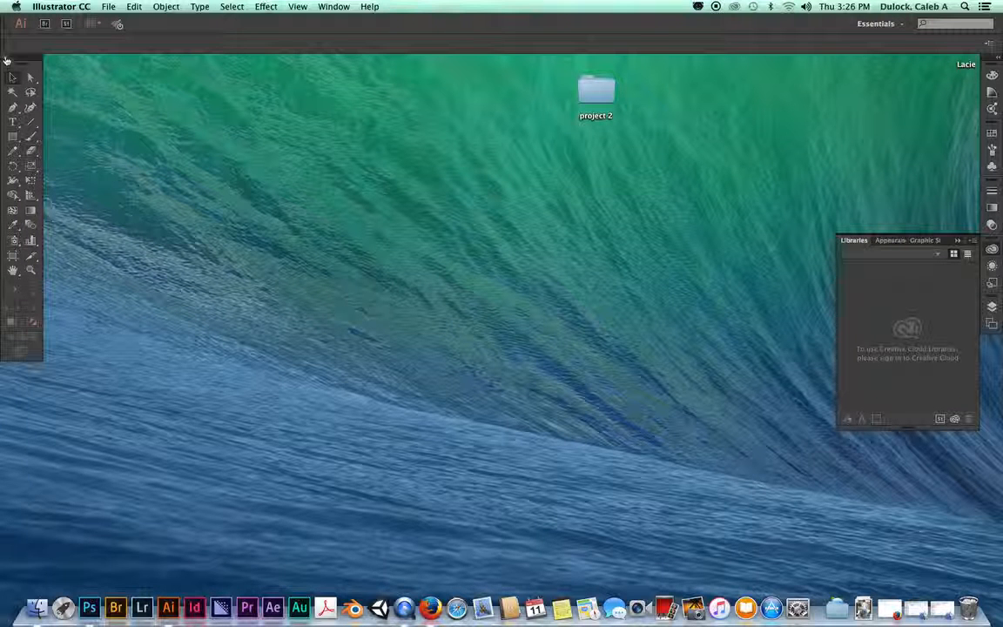
{"action": "left_click", "coordinate": [6, 57]}
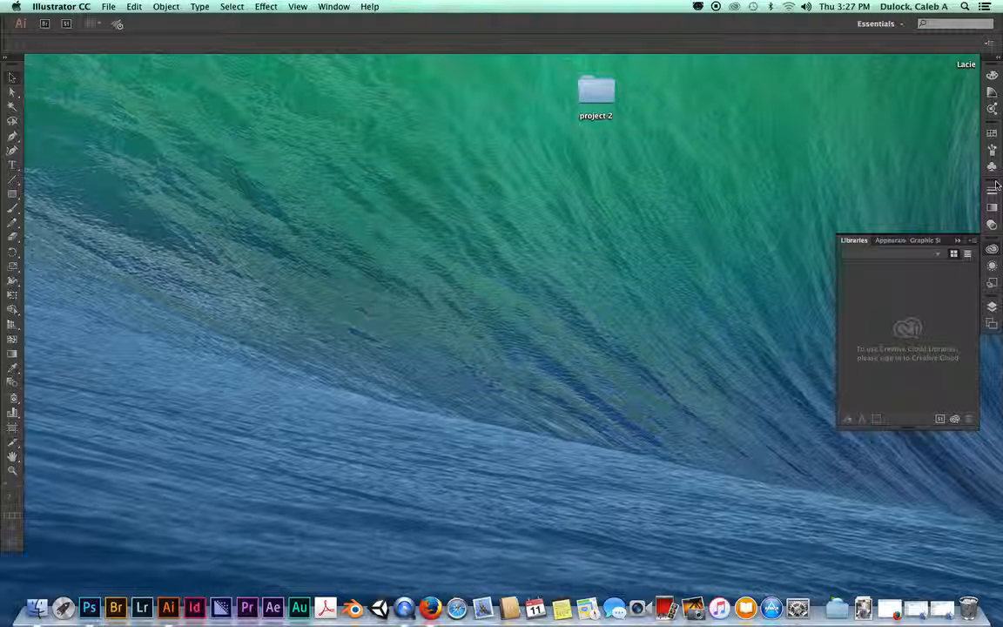
Step: Expand the right dock and view the Stroke, Color Guide, Artboards, Swatches and Color Themes panels
{"action": "left_click", "coordinate": [998, 59]}
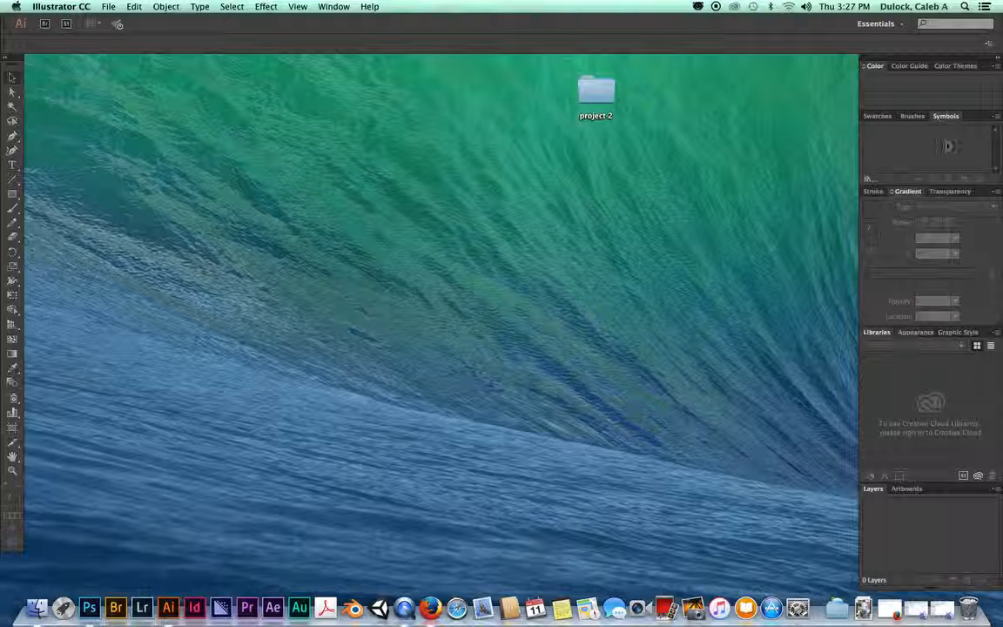
{"action": "left_click", "coordinate": [874, 191]}
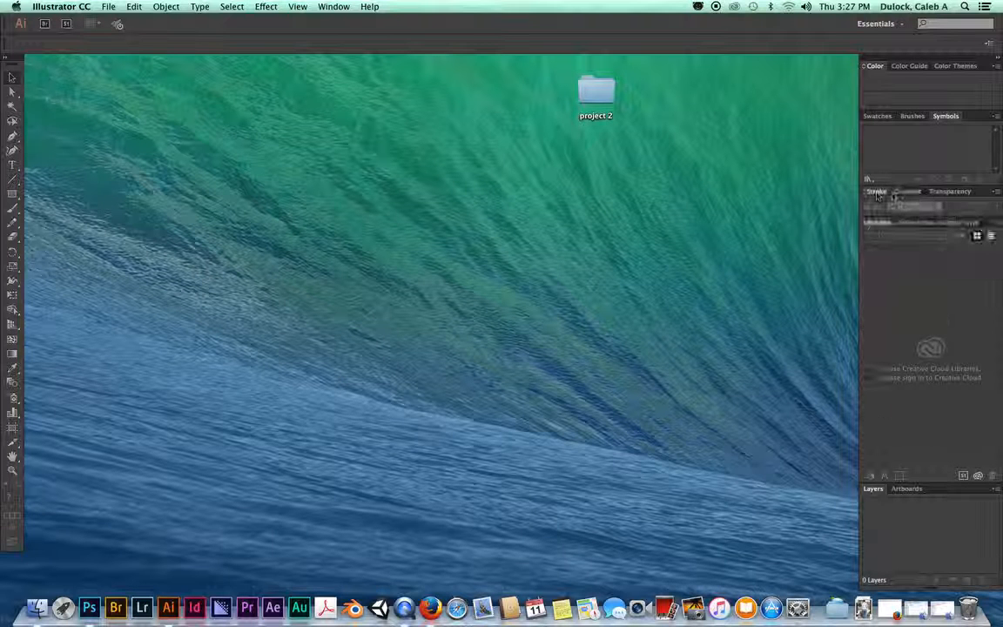
{"action": "left_click", "coordinate": [904, 69]}
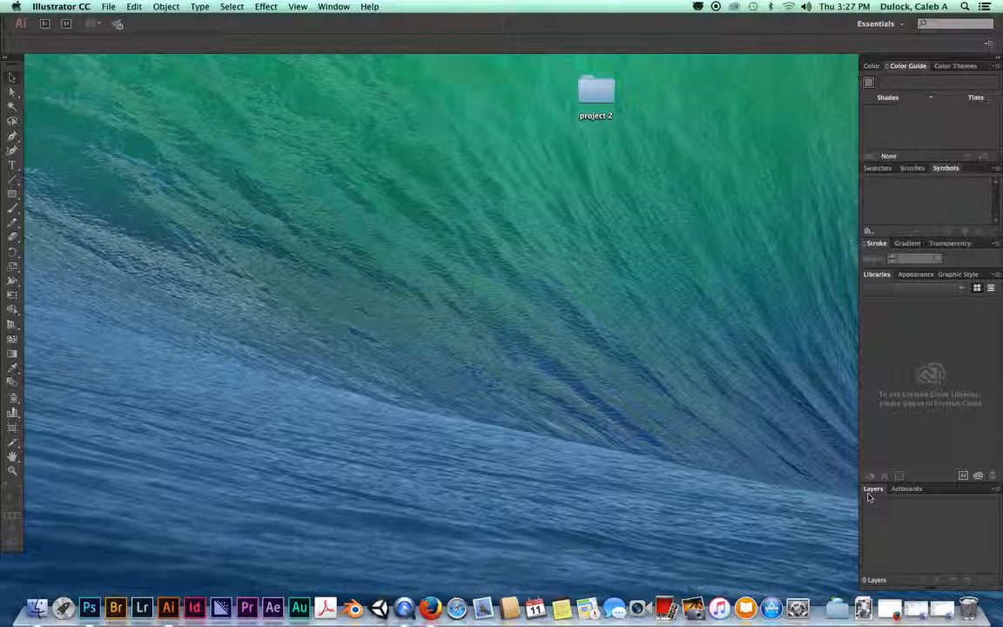
{"action": "left_click", "coordinate": [903, 489]}
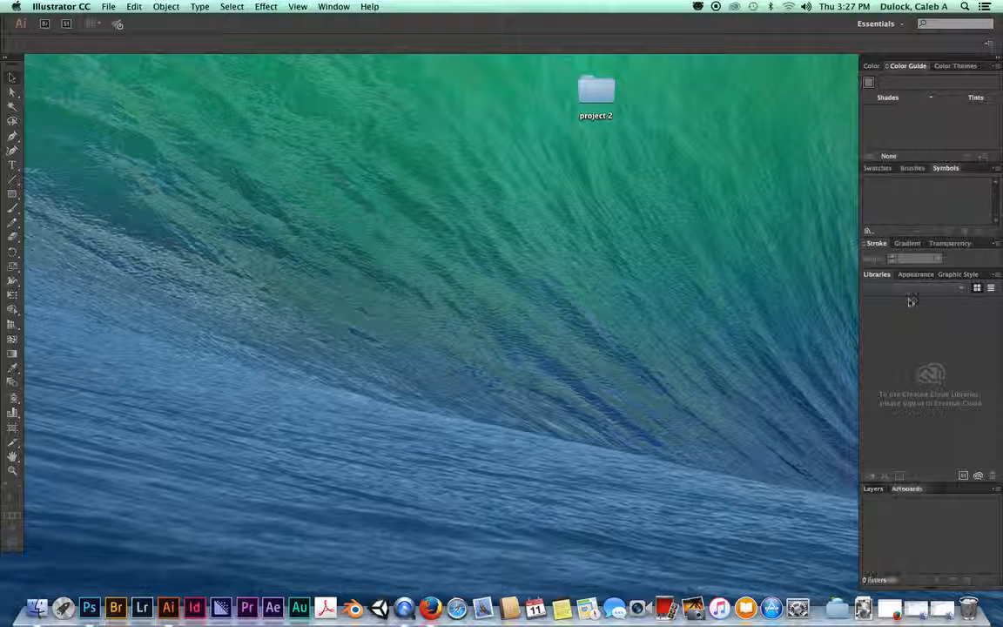
{"action": "left_click", "coordinate": [880, 168]}
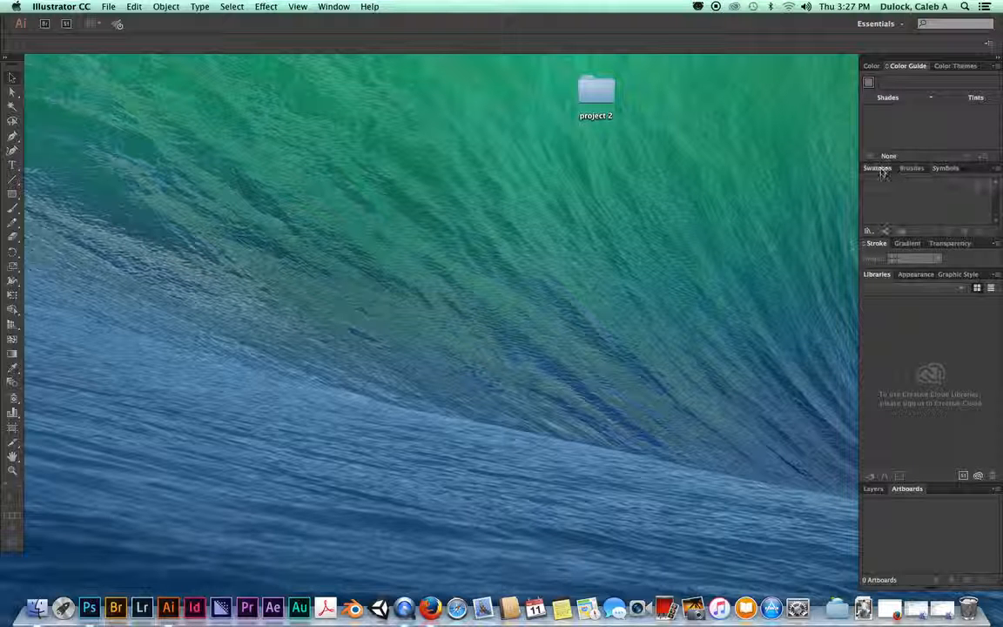
{"action": "left_click", "coordinate": [953, 66]}
{"action": "left_click", "coordinate": [906, 66]}
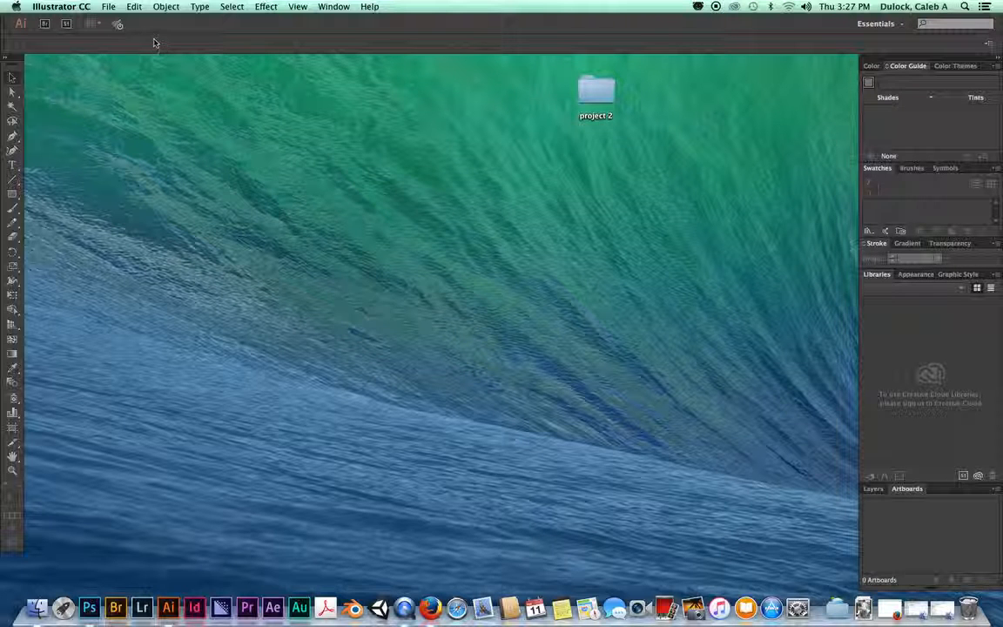
Step: Start a new document from File > New
{"action": "left_click", "coordinate": [110, 7]}
{"action": "left_click", "coordinate": [117, 21]}
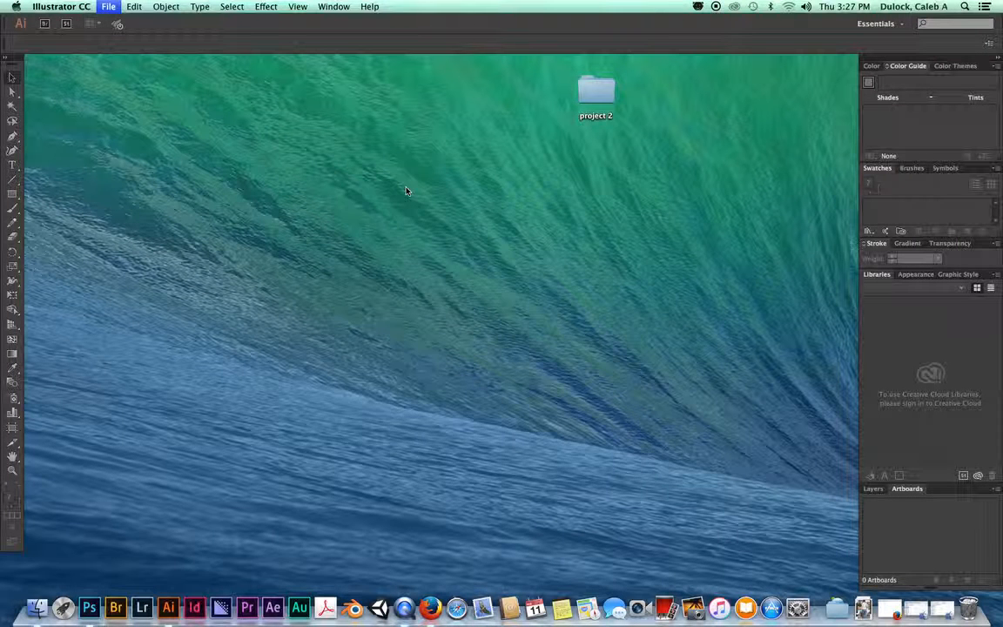
{"action": "left_click_drag", "start_coordinate": [432, 189], "coordinate": [253, 119]}
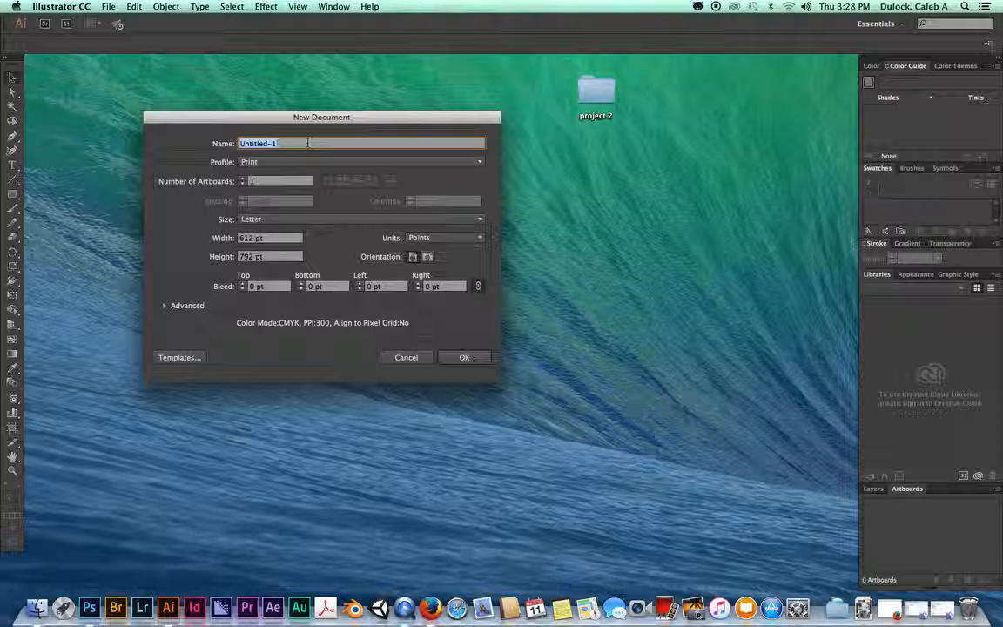
Step: Name it 'projDemo_' plus the student's name and '_spring2016_project2', then select the artboard count
{"action": "type", "text": "proj"}
{"action": "type", "text": "Demo"}
{"action": "type", "text": "_"}
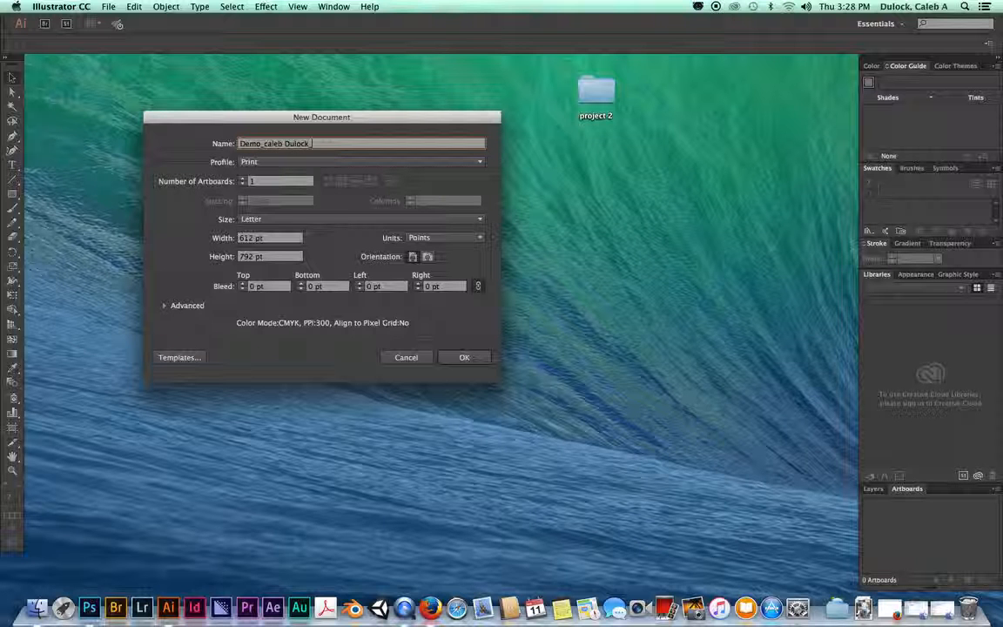
{"action": "type", "text": "spring2016_project2"}
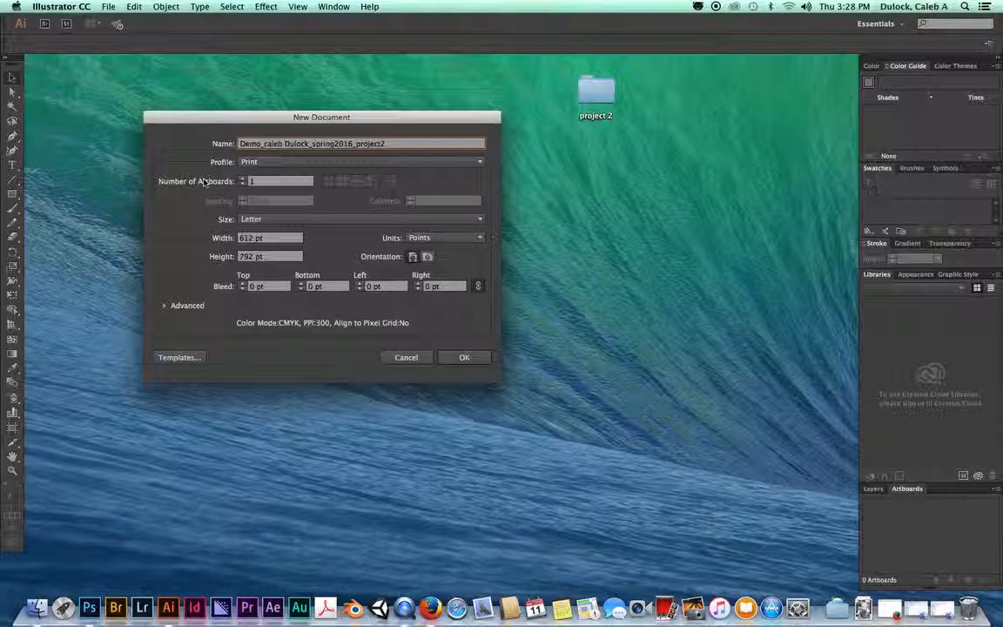
{"action": "left_click_drag", "start_coordinate": [349, 114], "coordinate": [204, 118]}
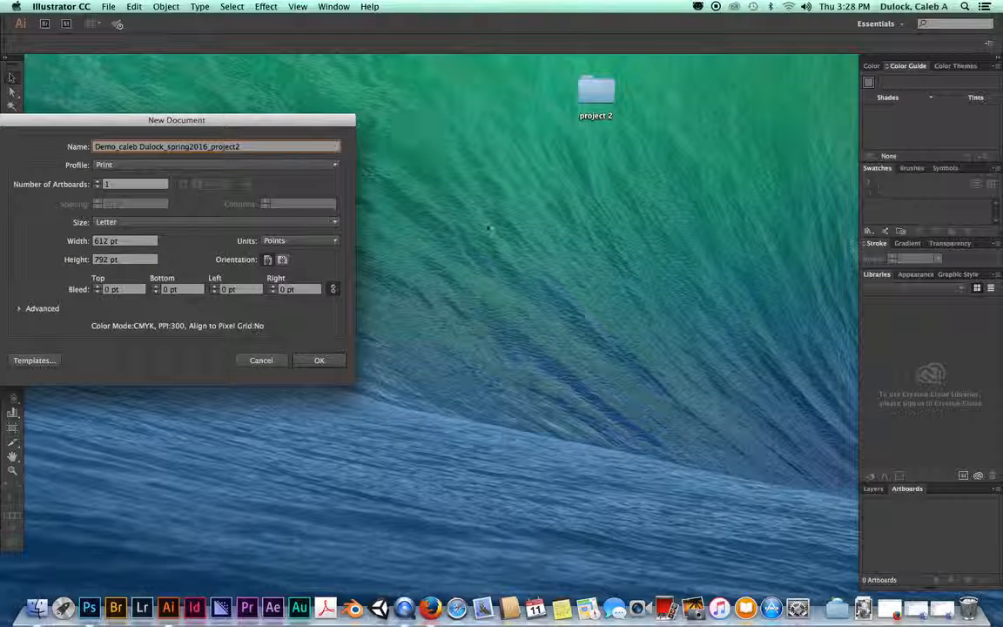
{"action": "left_click_drag", "start_coordinate": [242, 118], "coordinate": [440, 106]}
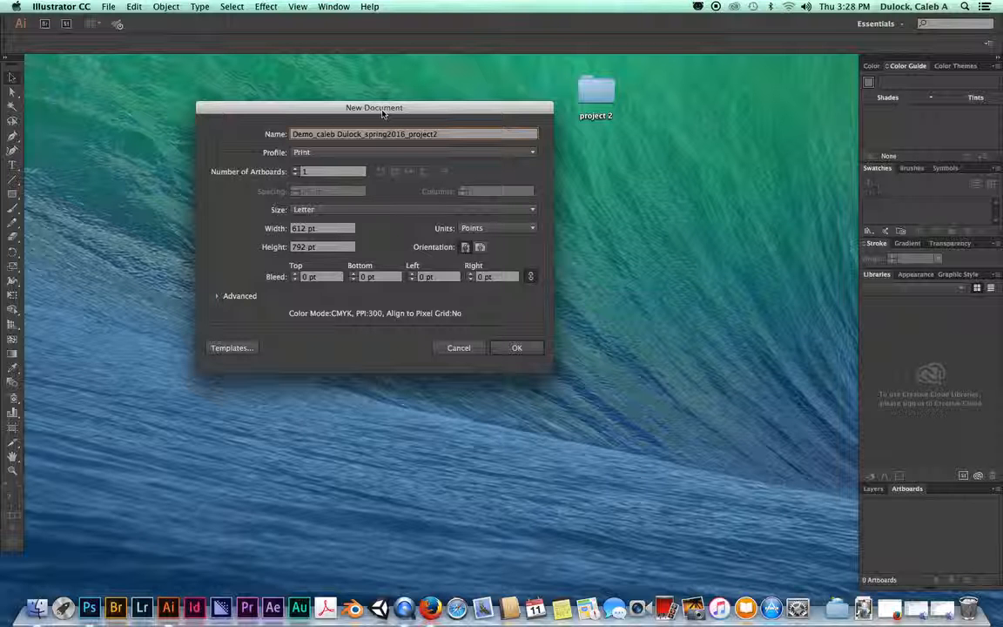
{"action": "left_click", "coordinate": [302, 172]}
{"action": "left_click", "coordinate": [319, 171]}
Step: Step the artboard count up to 5, then back down to 2
{"action": "left_click", "coordinate": [296, 171]}
{"action": "left_click", "coordinate": [295, 170]}
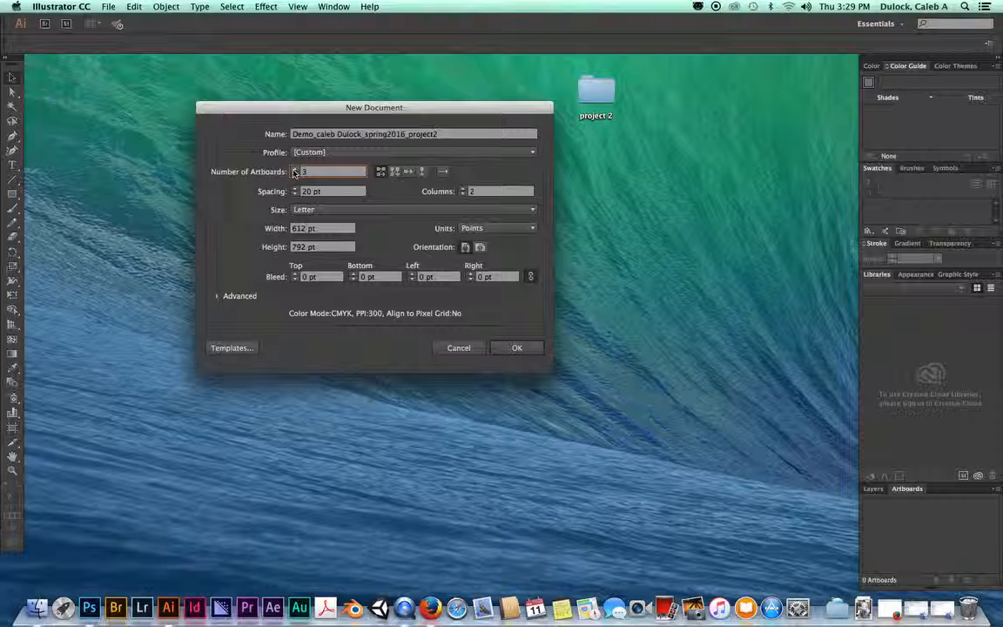
{"action": "left_click", "coordinate": [295, 171]}
{"action": "left_click", "coordinate": [295, 170]}
{"action": "left_click", "coordinate": [295, 174]}
{"action": "left_click", "coordinate": [295, 174]}
{"action": "left_click", "coordinate": [295, 174]}
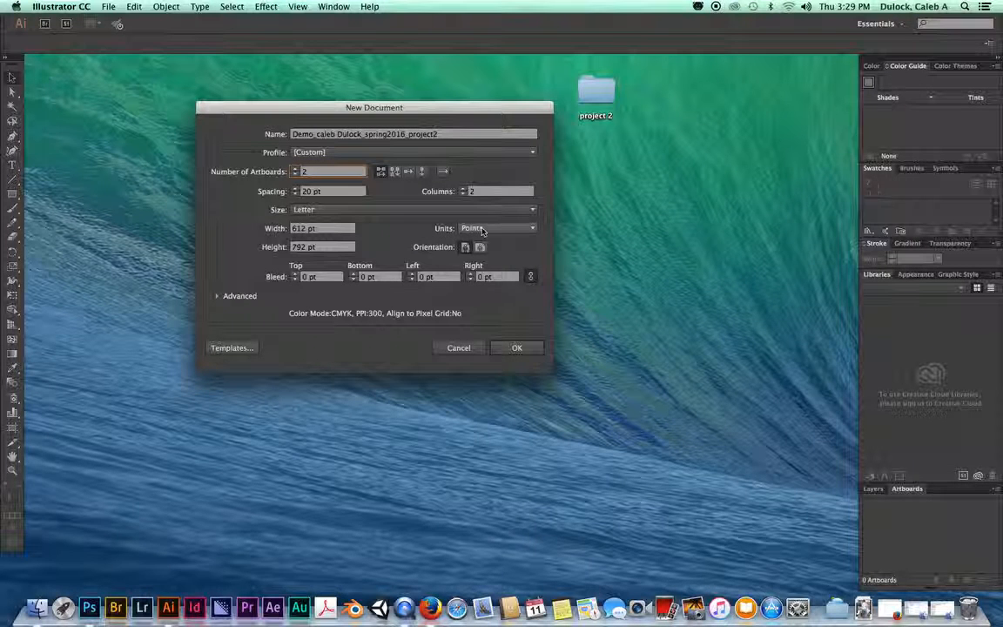
{"action": "left_click", "coordinate": [484, 229]}
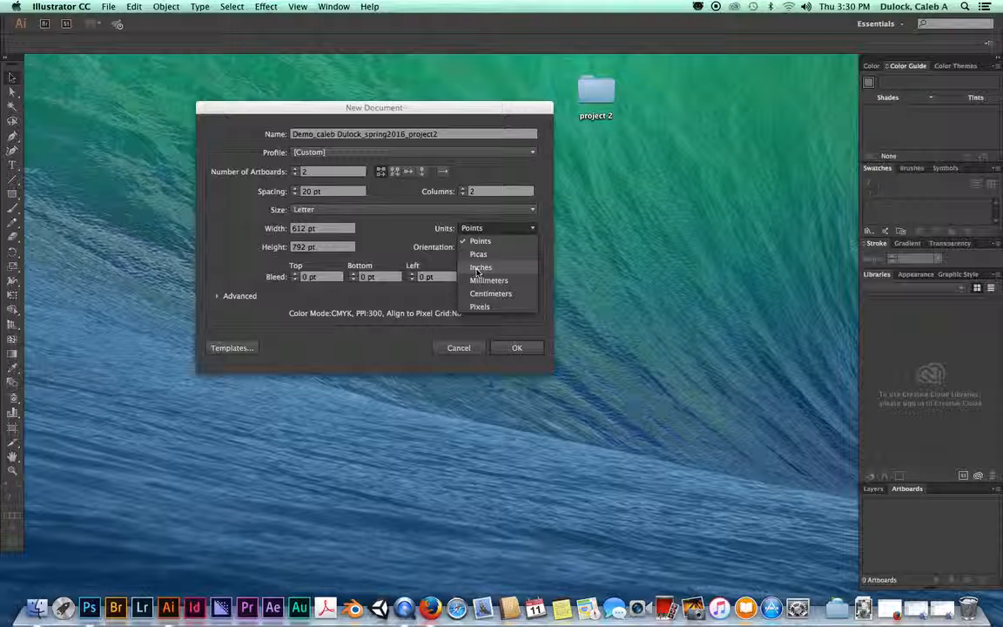
Step: Set units to Inches, size Tabloid 17 × 11 in, landscape orientation, and expand Advanced
{"action": "left_click", "coordinate": [477, 268]}
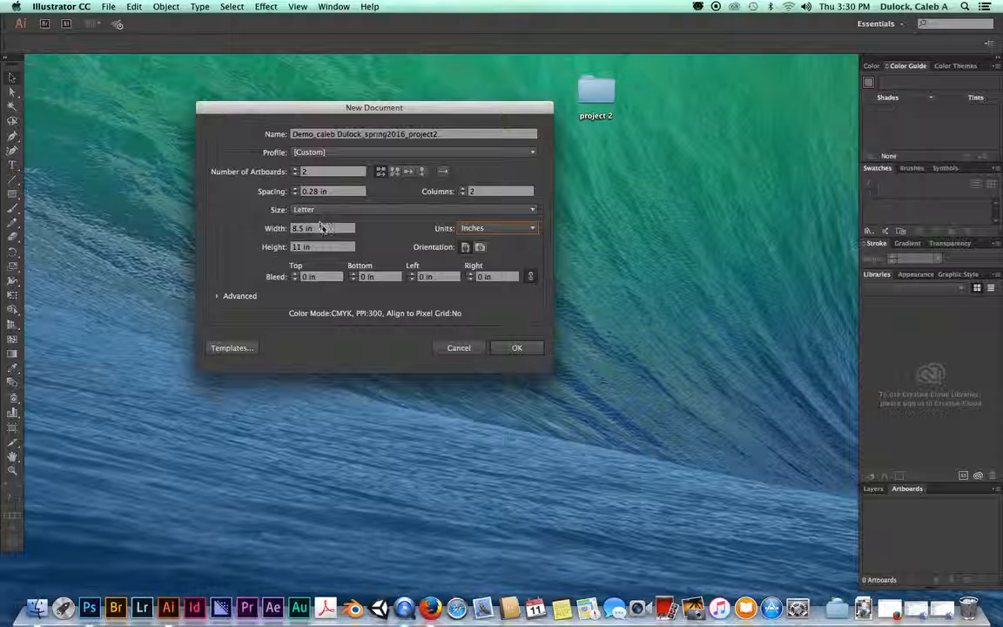
{"action": "left_click", "coordinate": [418, 210]}
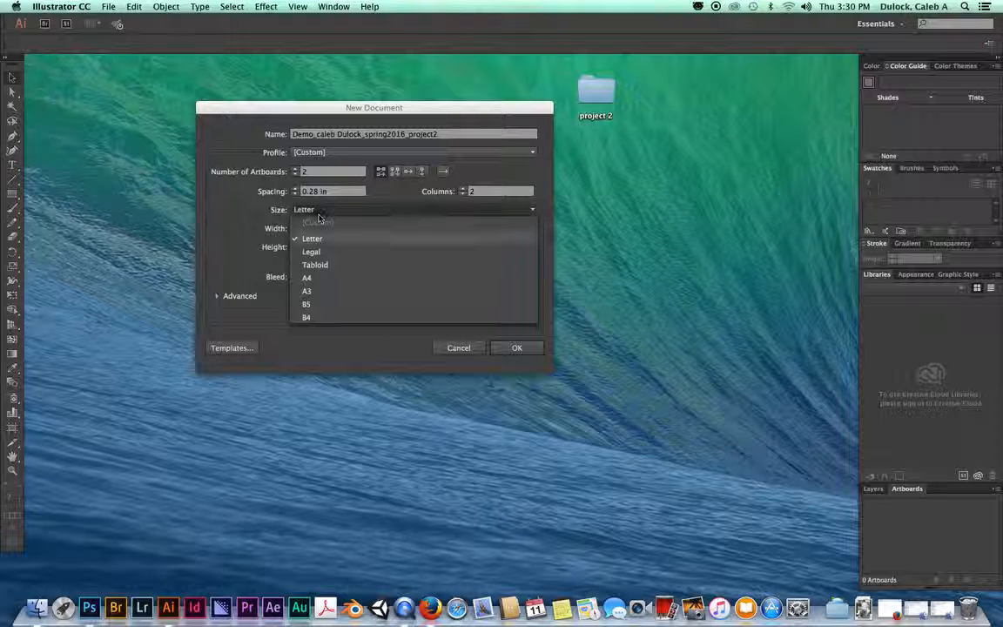
{"action": "left_click", "coordinate": [325, 267]}
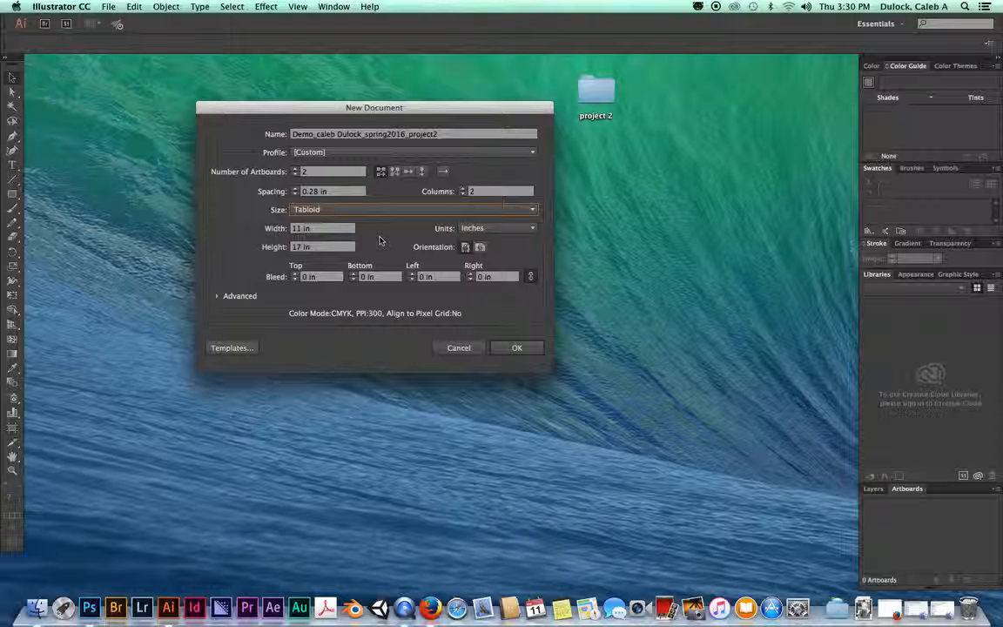
{"action": "left_click", "coordinate": [335, 228]}
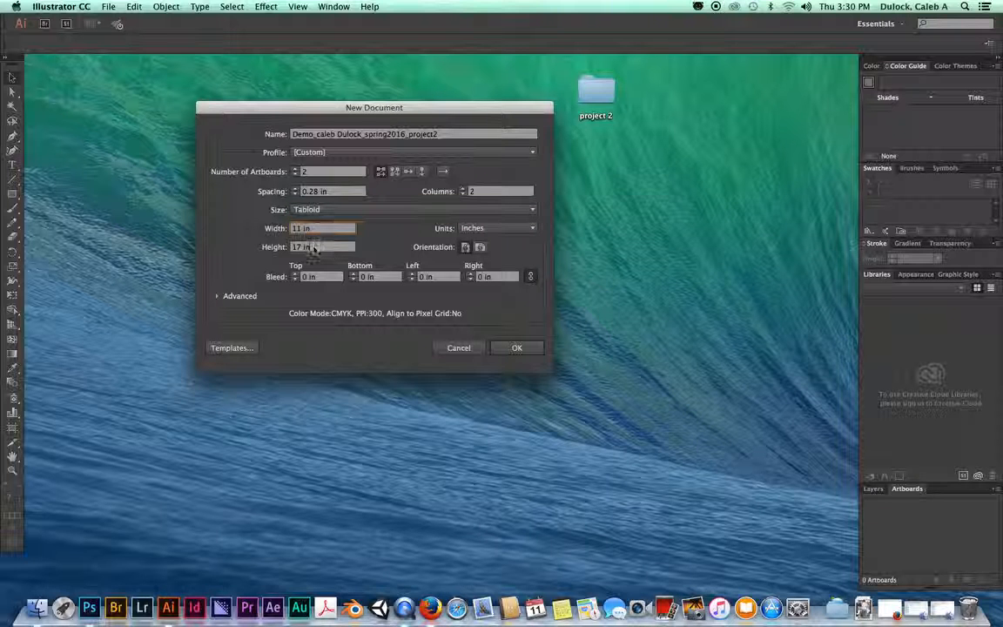
{"action": "left_click", "coordinate": [321, 247]}
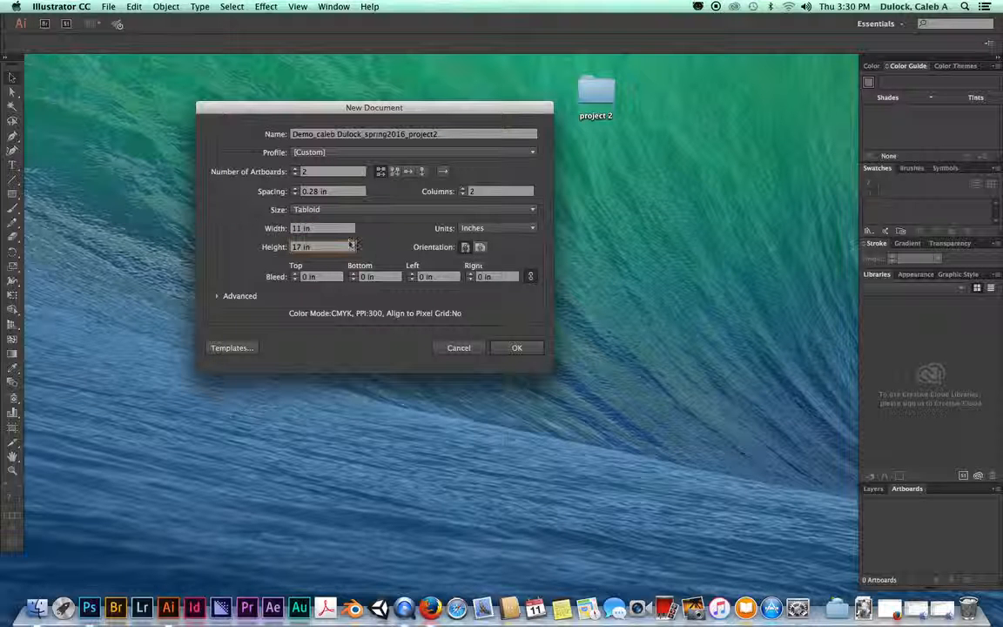
{"action": "left_click", "coordinate": [465, 248]}
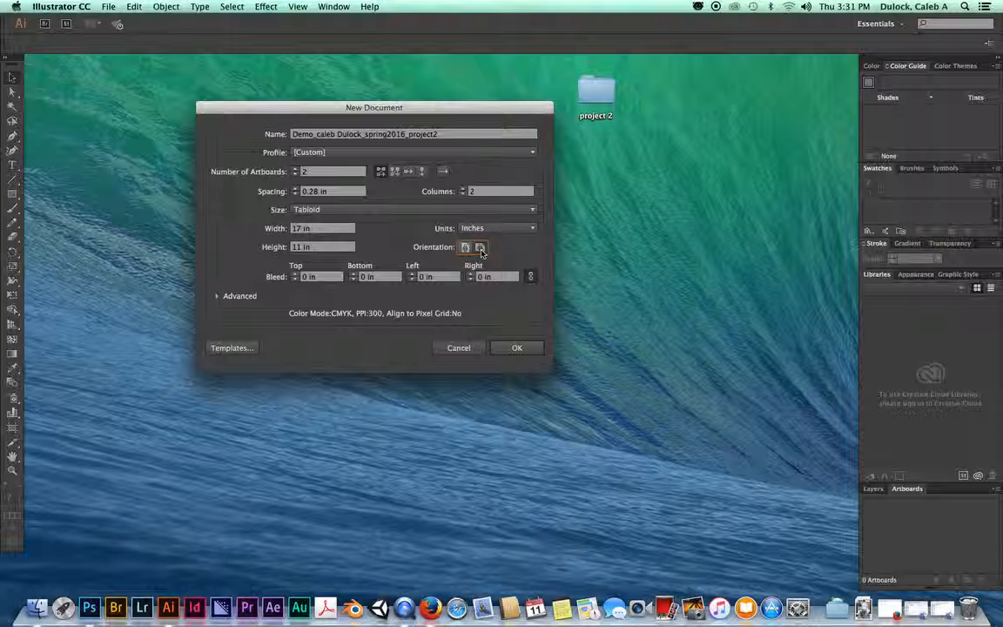
{"action": "left_click", "coordinate": [217, 296]}
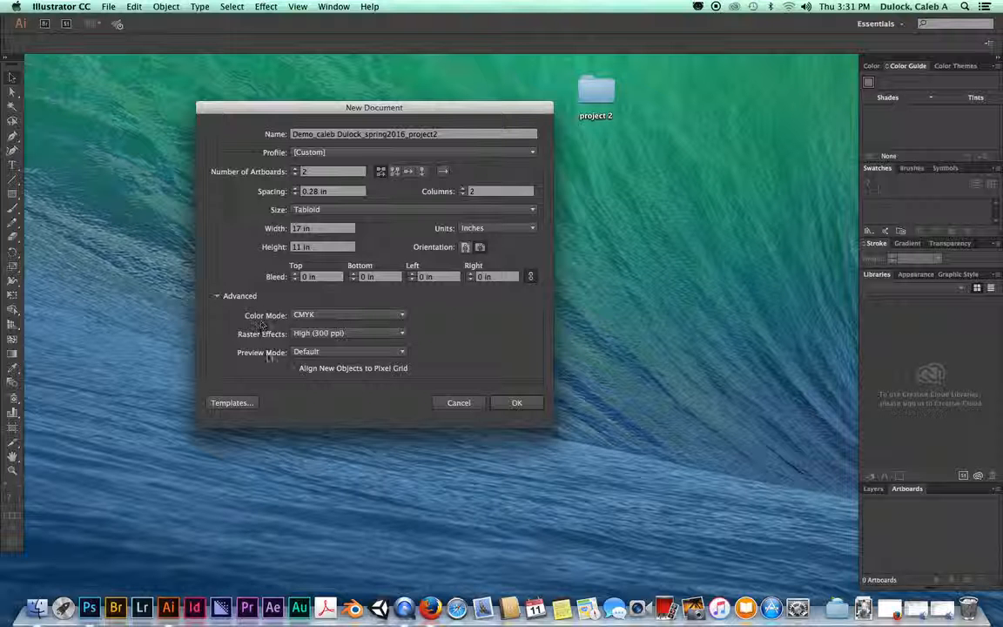
Step: Try CMYK colour mode, then set Color Mode to RGB
{"action": "left_click", "coordinate": [309, 323]}
{"action": "left_click", "coordinate": [321, 326]}
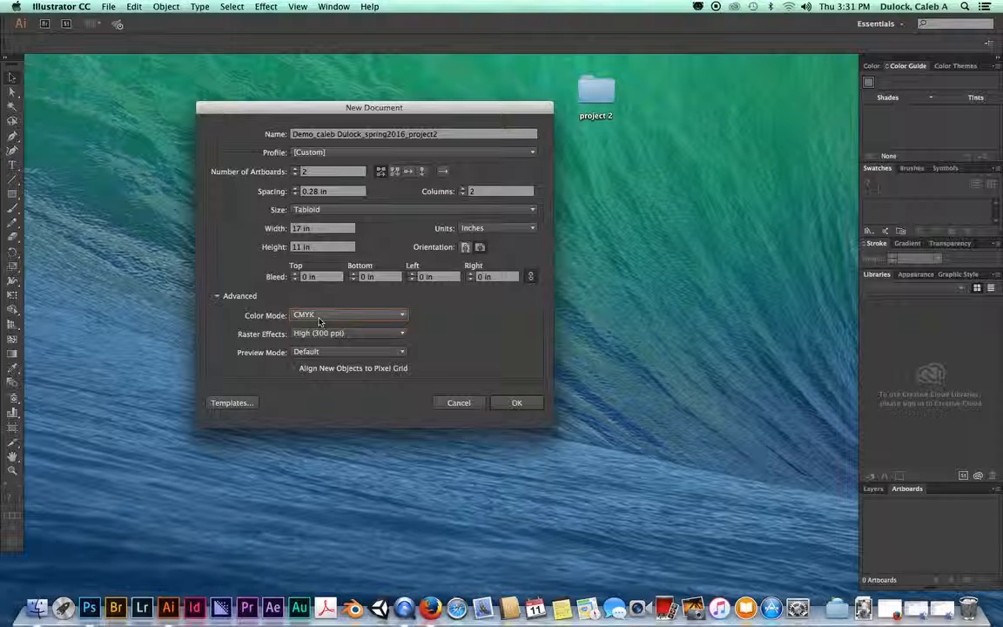
{"action": "left_click", "coordinate": [403, 315]}
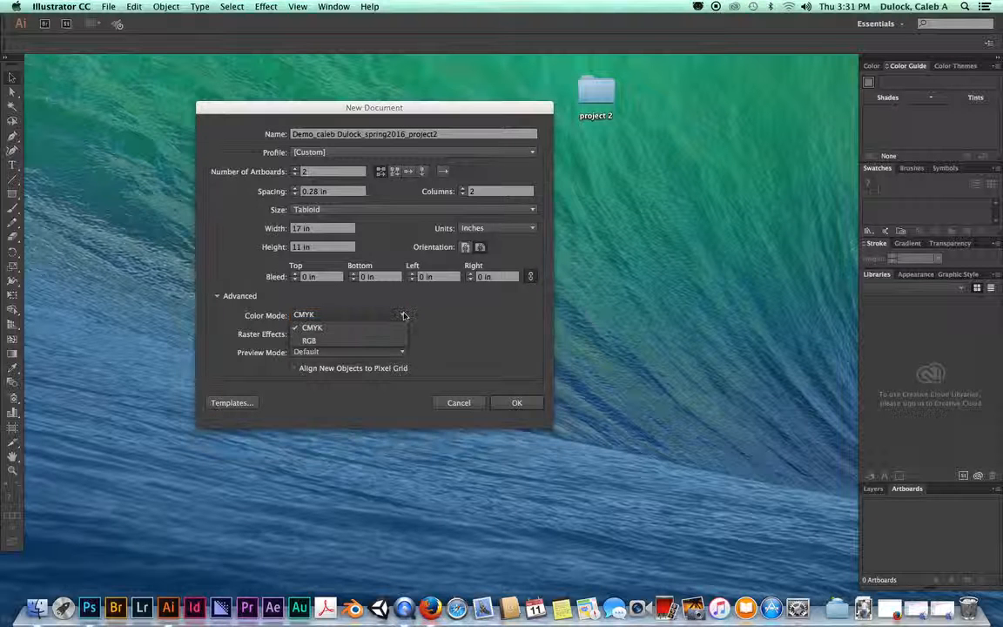
{"action": "left_click", "coordinate": [316, 313]}
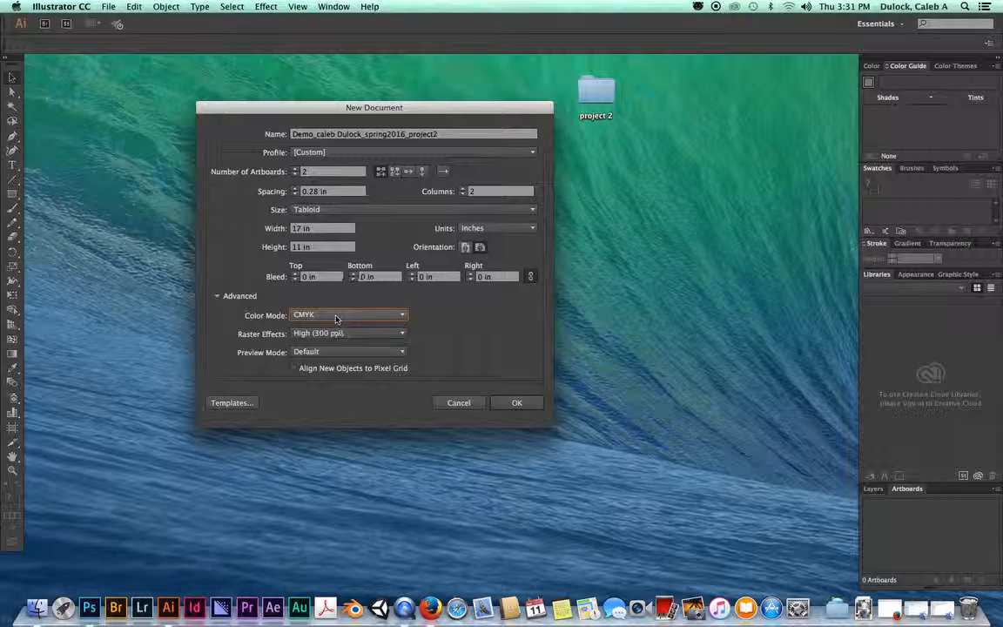
{"action": "left_click", "coordinate": [337, 317]}
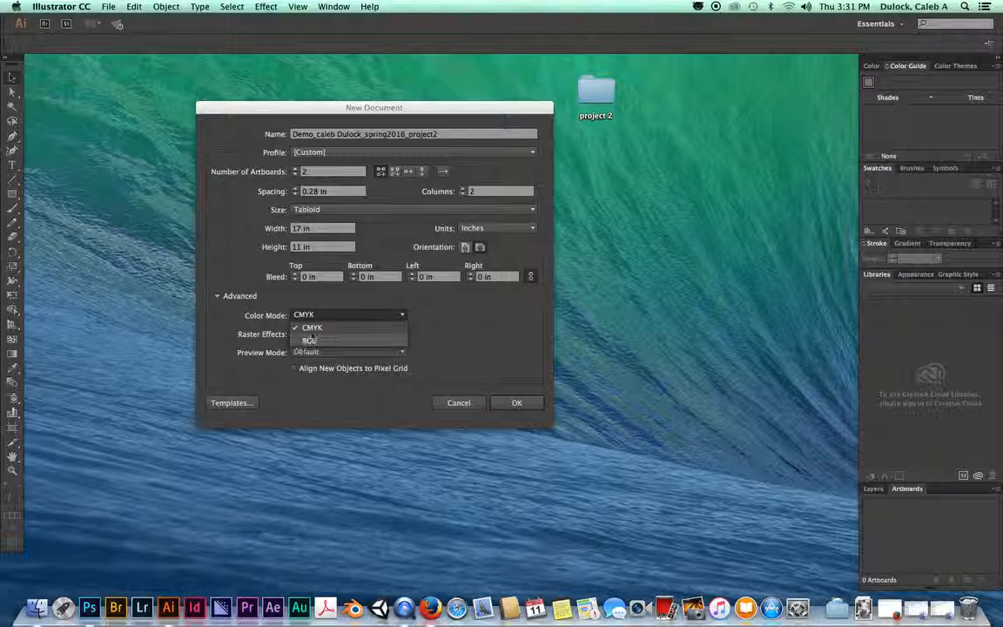
{"action": "left_click", "coordinate": [312, 325]}
{"action": "left_click", "coordinate": [311, 318]}
{"action": "left_click", "coordinate": [311, 318]}
{"action": "left_click", "coordinate": [311, 318]}
{"action": "left_click", "coordinate": [310, 340]}
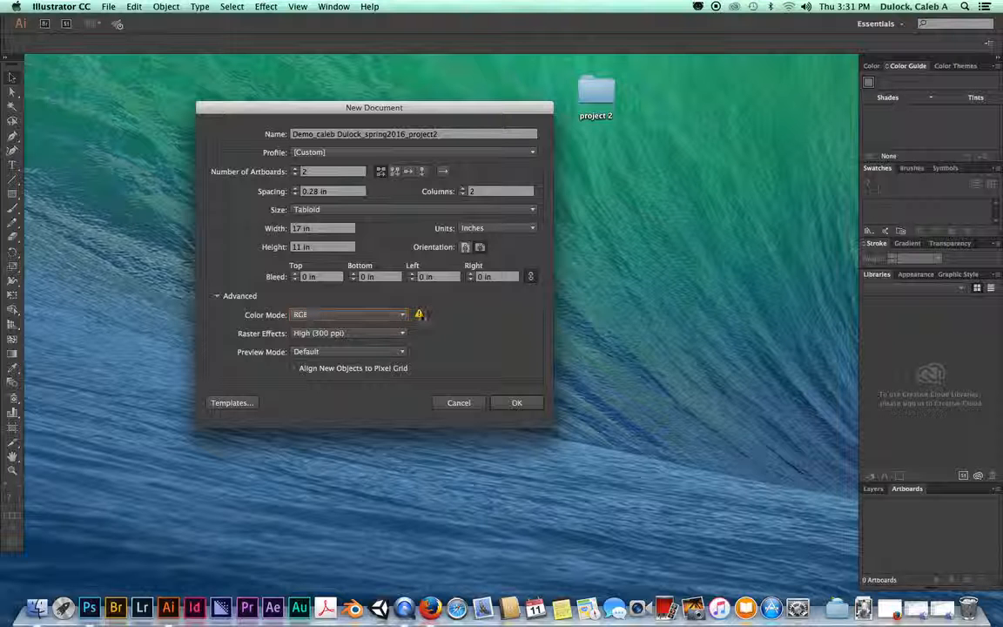
Step: Switch colour mode to CMYK and back to RGB, then create the document
{"action": "mouse_move", "coordinate": [419, 315]}
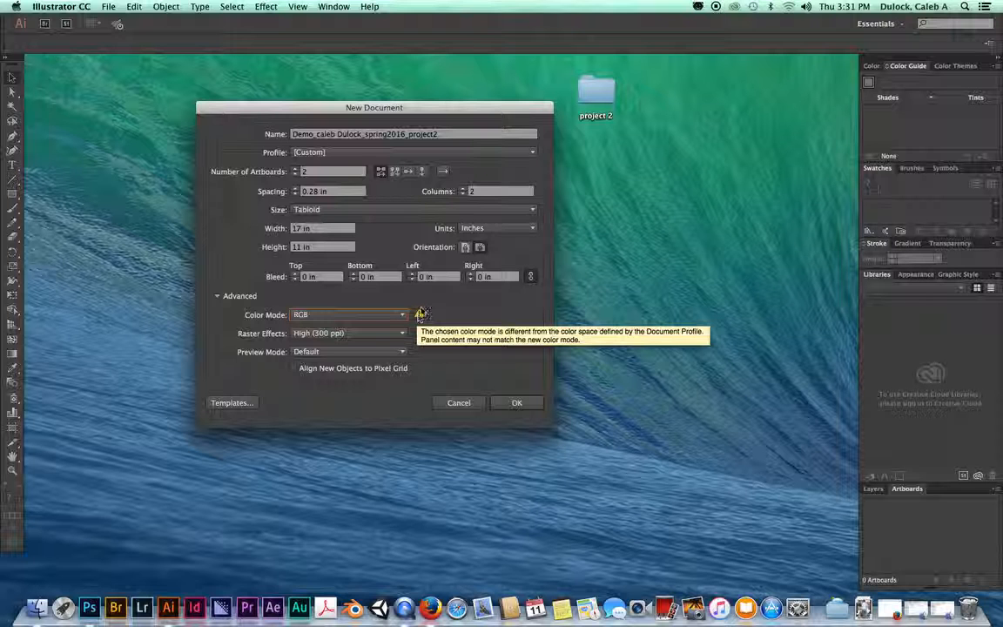
{"action": "left_click", "coordinate": [306, 314]}
{"action": "left_click", "coordinate": [302, 325]}
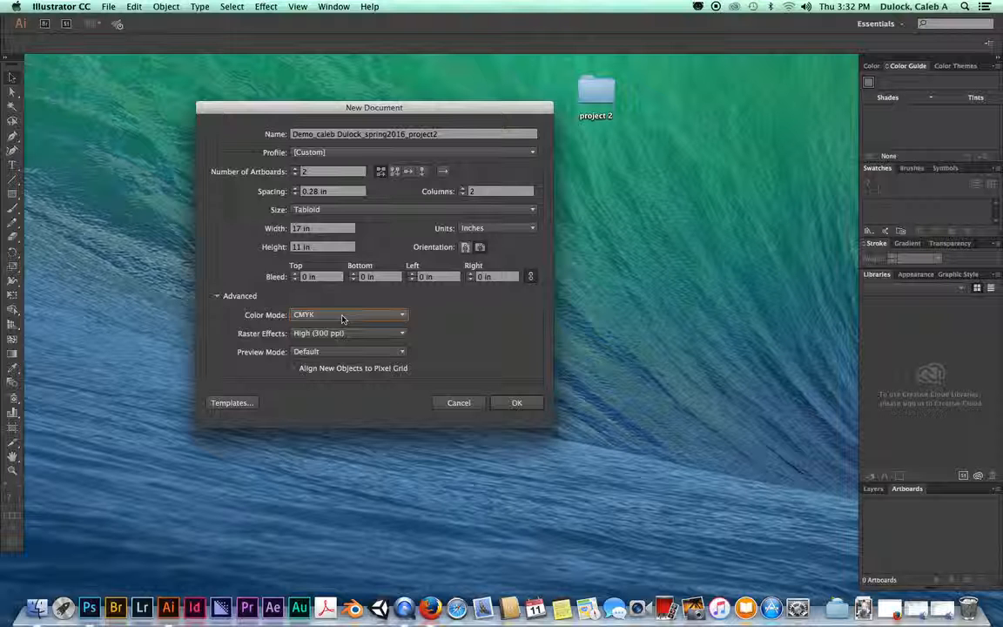
{"action": "left_click", "coordinate": [343, 318]}
{"action": "left_click", "coordinate": [335, 339]}
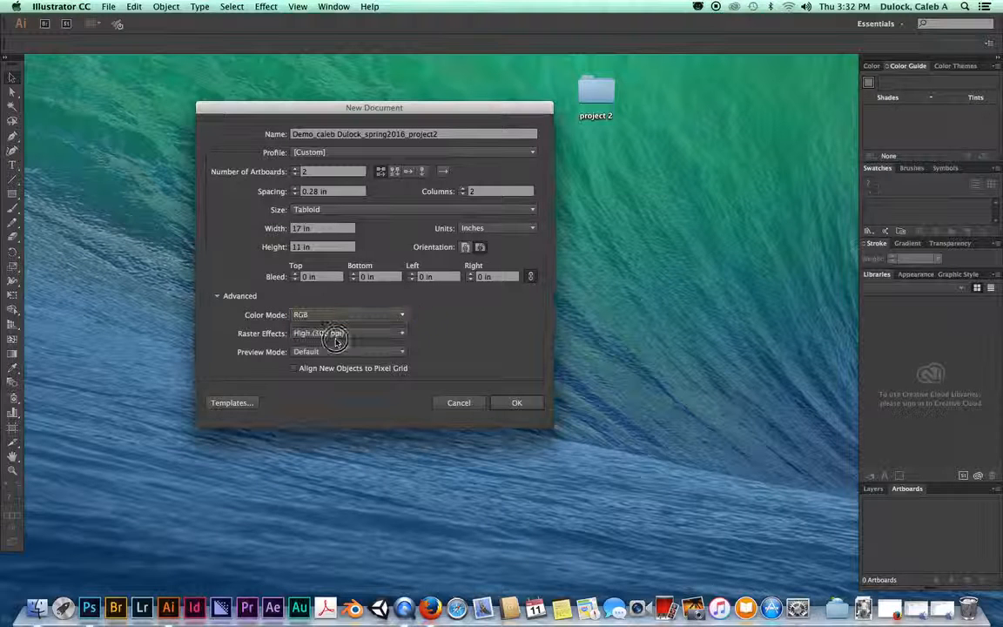
{"action": "left_click", "coordinate": [262, 338]}
{"action": "left_click", "coordinate": [259, 333]}
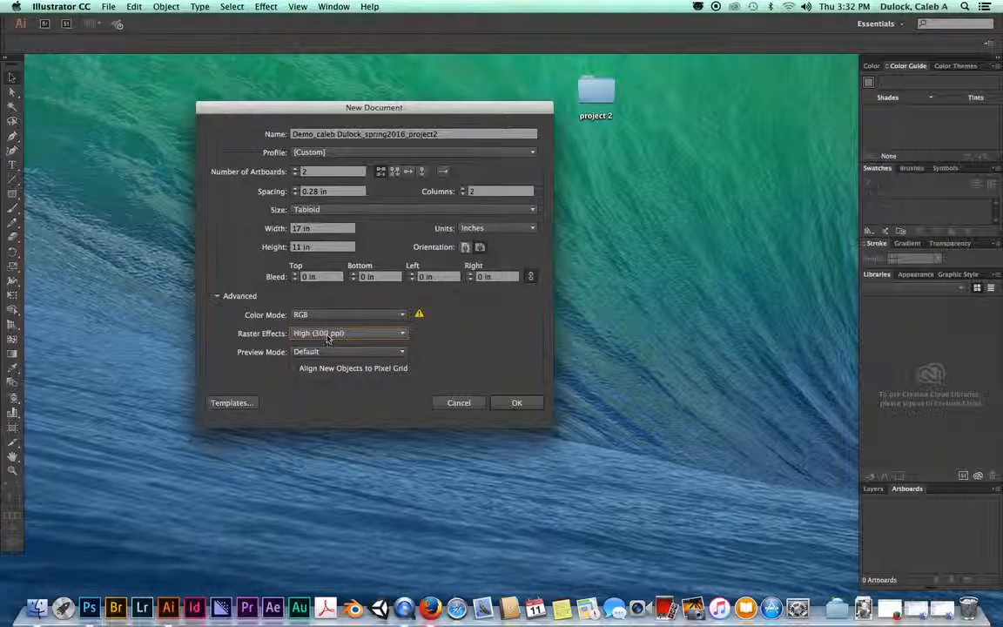
{"action": "left_click", "coordinate": [517, 404]}
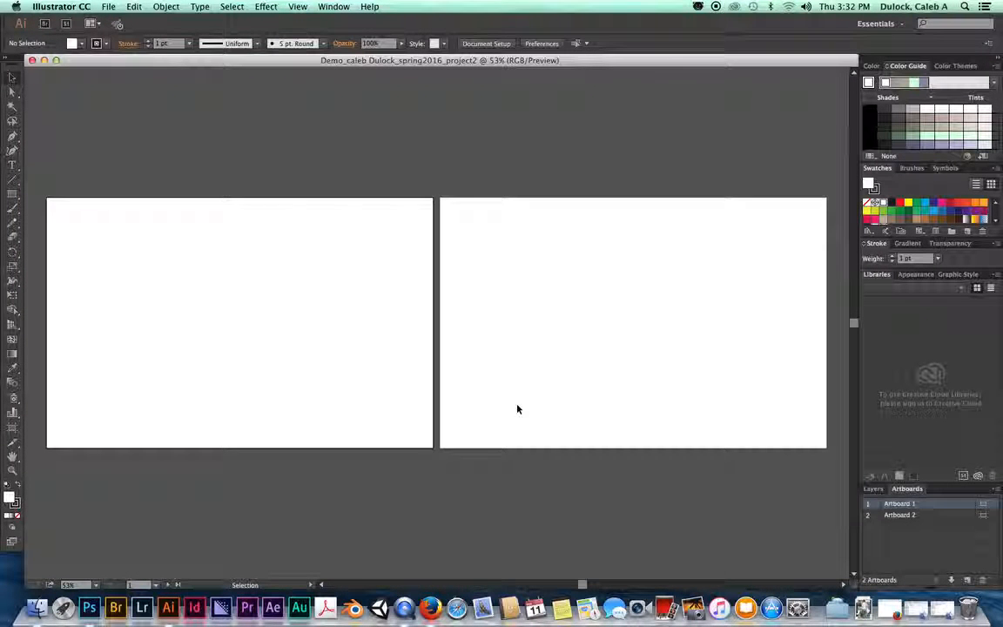
{"action": "left_click", "coordinate": [484, 236]}
{"action": "left_click", "coordinate": [364, 242]}
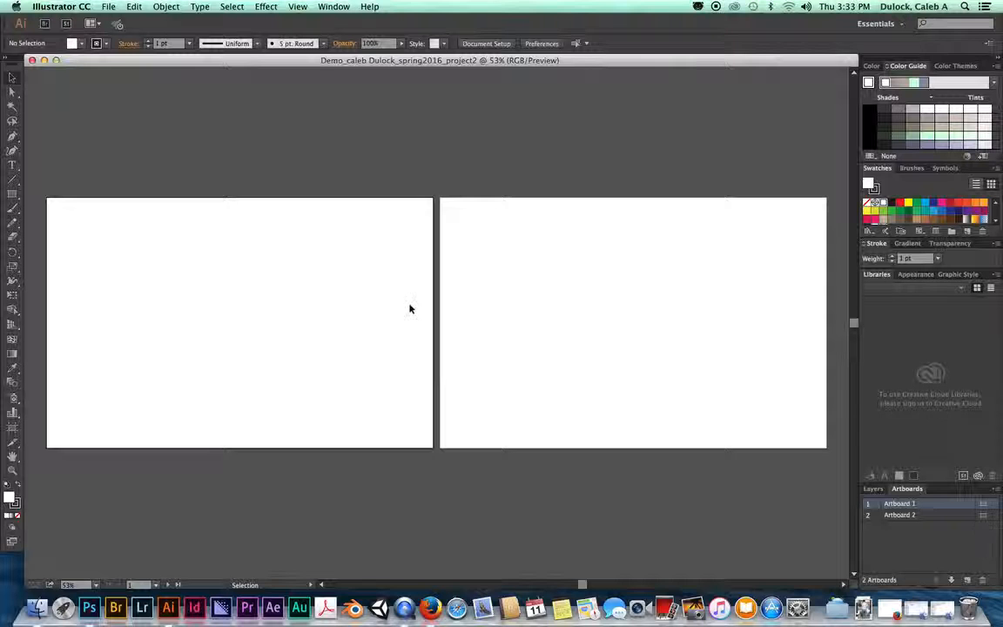
{"action": "scroll", "coordinate": [249, 289], "scroll_direction": "down", "scroll_amount": 2}
{"action": "scroll", "coordinate": [249, 292], "scroll_direction": "up", "scroll_amount": 3}
{"action": "scroll", "coordinate": [250, 292], "scroll_direction": "down", "scroll_amount": 1}
{"action": "scroll", "coordinate": [250, 292], "scroll_direction": "up", "scroll_amount": 2}
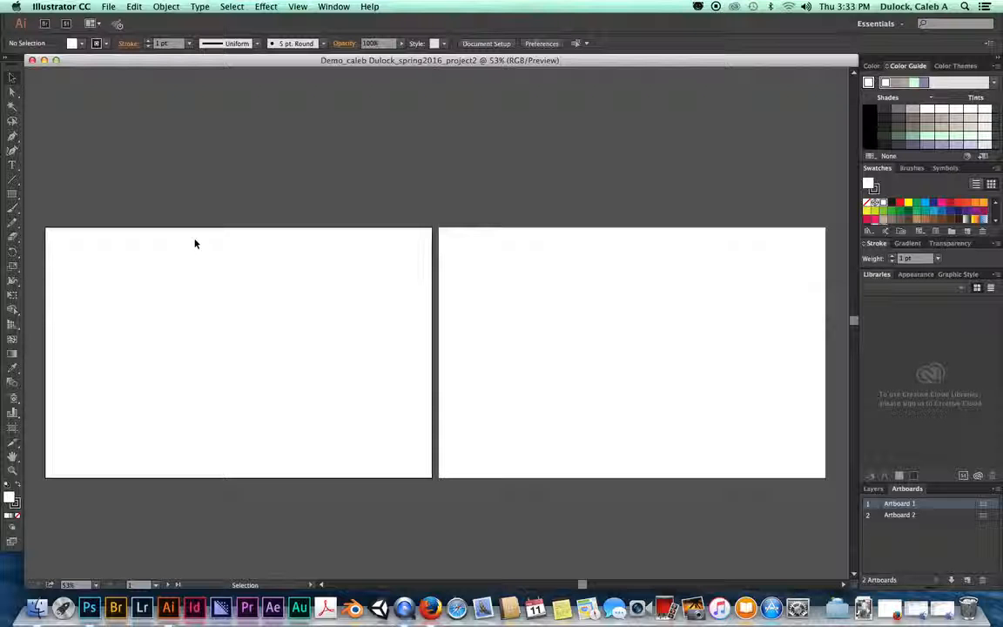
{"action": "left_click", "coordinate": [875, 66]}
{"action": "left_click", "coordinate": [908, 66]}
{"action": "left_click", "coordinate": [13, 90]}
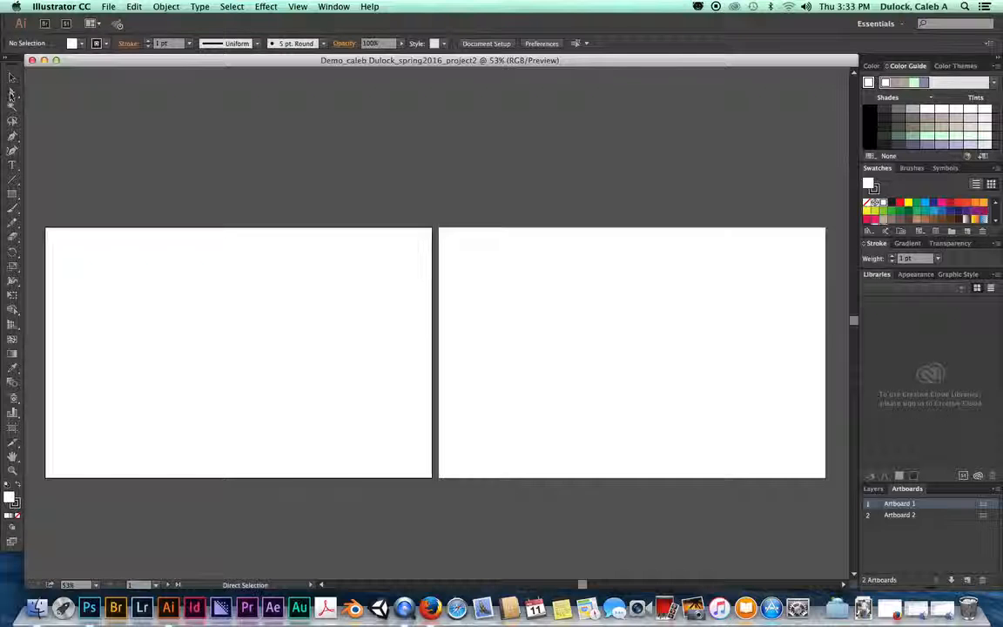
{"action": "left_click", "coordinate": [12, 77]}
{"action": "left_click", "coordinate": [12, 195]}
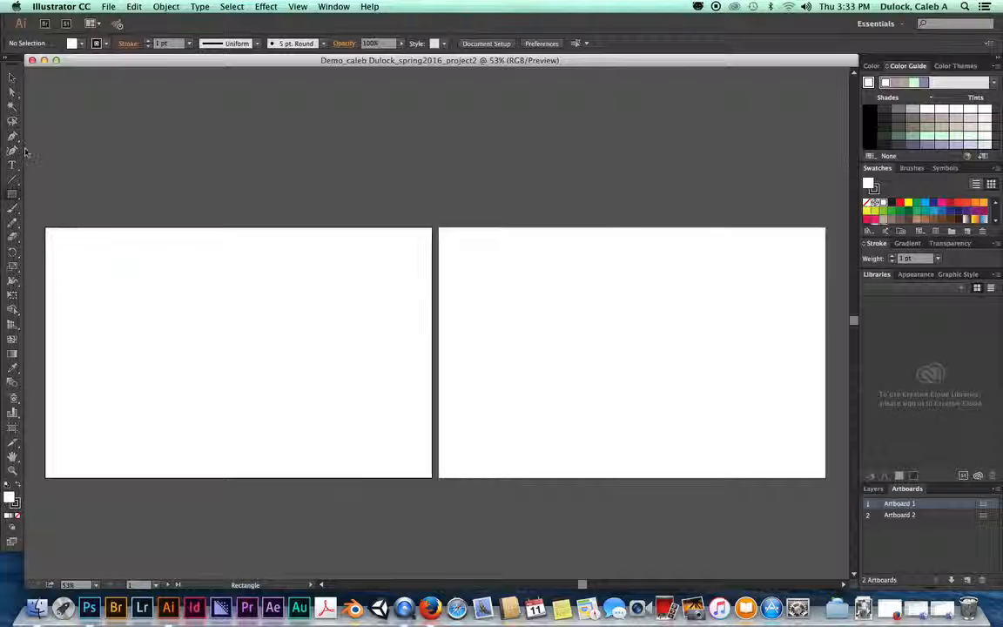
{"action": "left_click", "coordinate": [12, 77]}
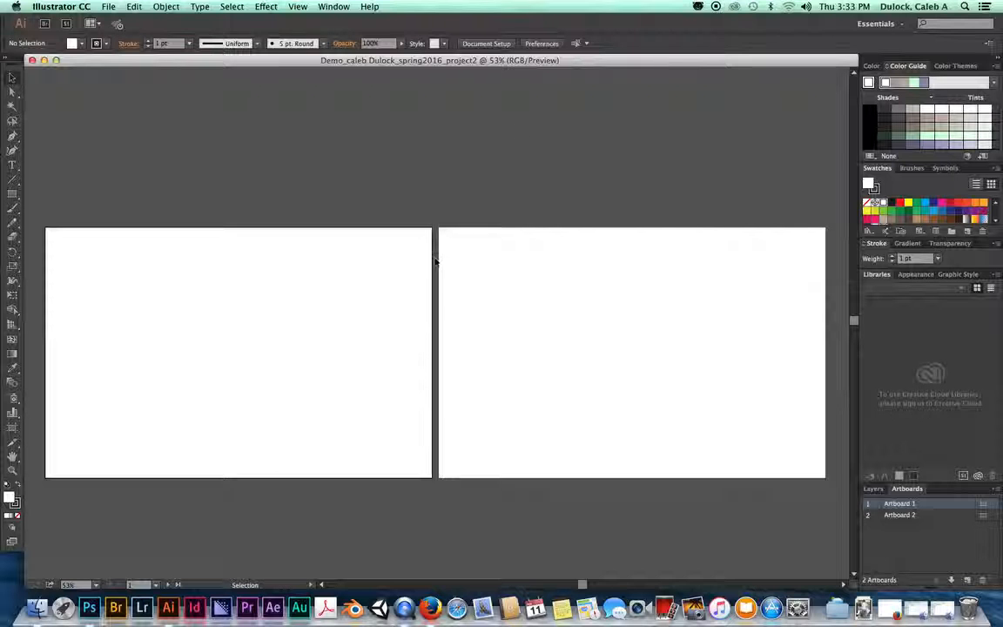
Step: Open Demo Sketch.pdf from Desktop > project 2 > images as a separate document
{"action": "left_click", "coordinate": [110, 7]}
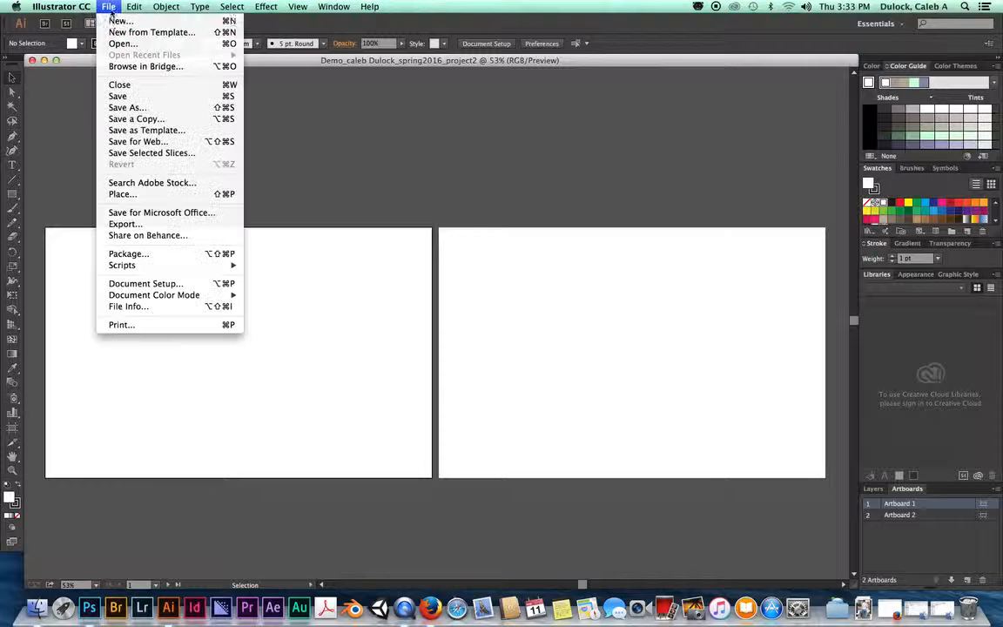
{"action": "left_click", "coordinate": [122, 43]}
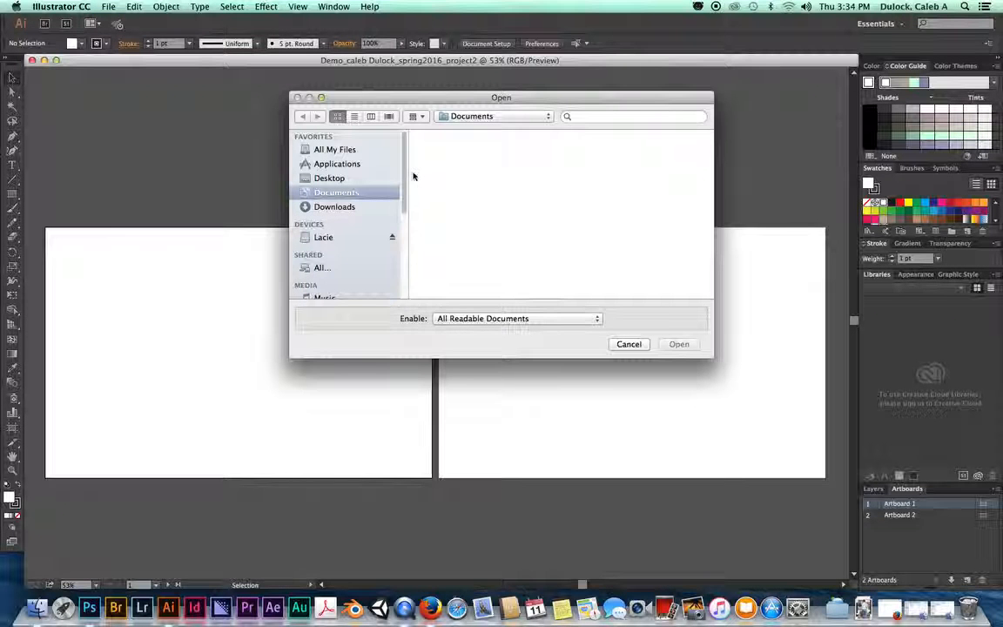
{"action": "mouse_move", "coordinate": [403, 157]}
{"action": "left_mouse_down"}
{"action": "mouse_move", "coordinate": [403, 179]}
{"action": "mouse_move", "coordinate": [403, 157]}
{"action": "left_mouse_up"}
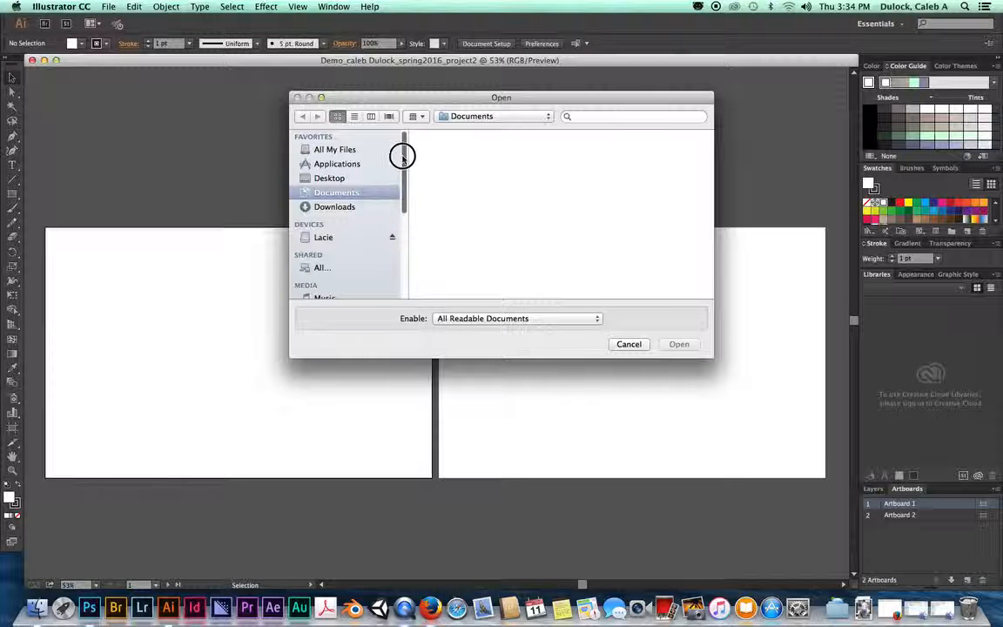
{"action": "left_click", "coordinate": [328, 179]}
{"action": "left_click", "coordinate": [442, 155]}
{"action": "double_click", "coordinate": [443, 161]}
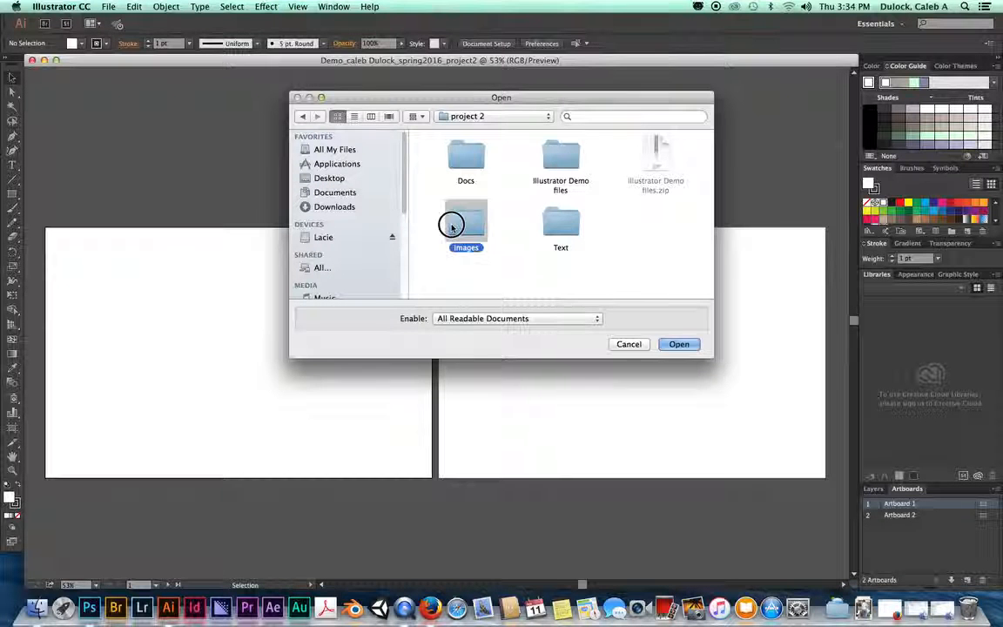
{"action": "double_click", "coordinate": [451, 224]}
{"action": "left_click", "coordinate": [457, 161]}
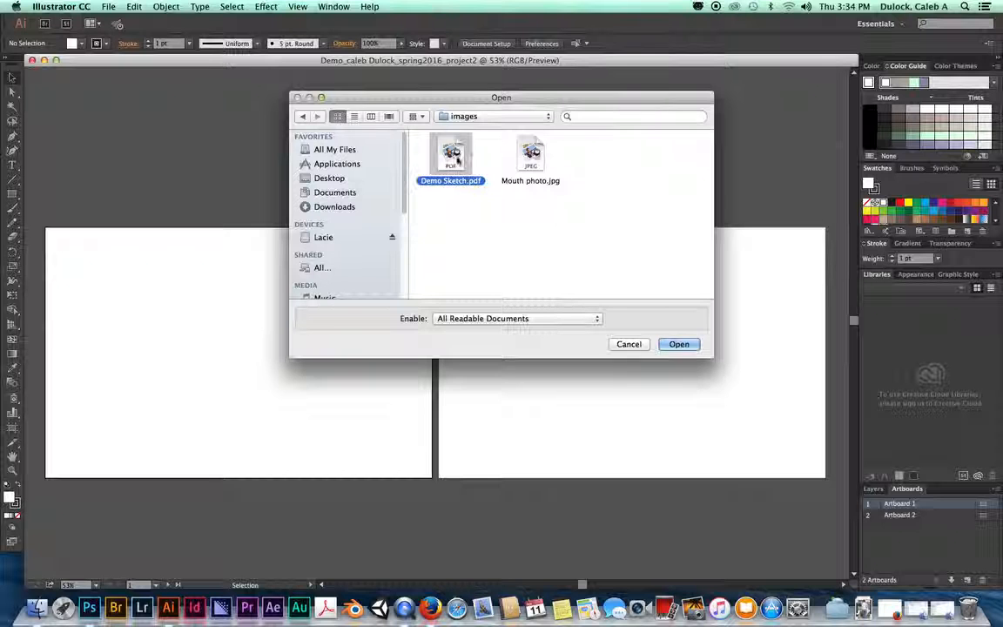
{"action": "left_click", "coordinate": [692, 347]}
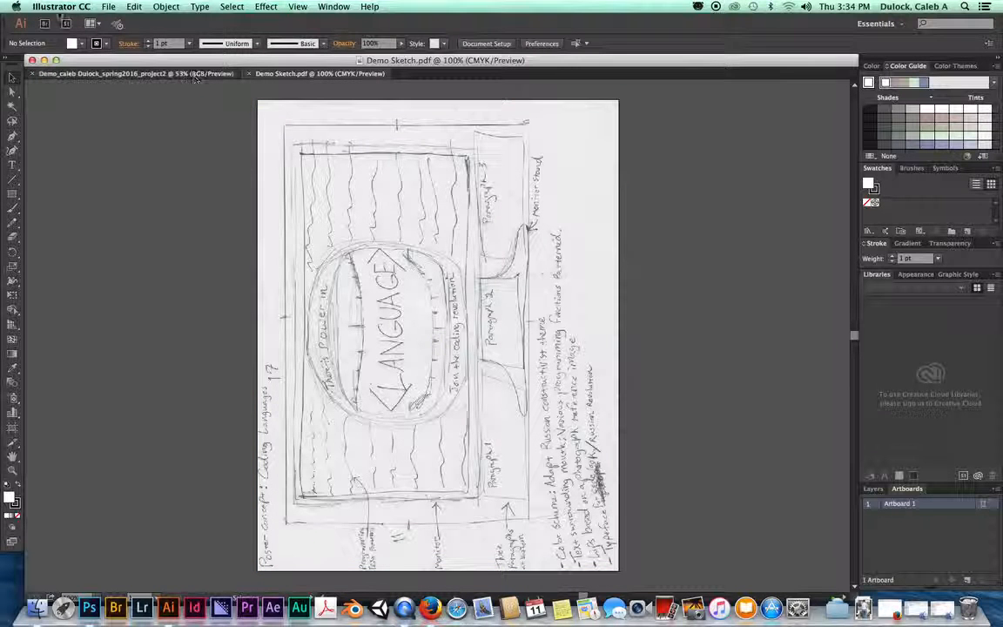
Step: Return to the Demo_caleb poster document and load Demo Sketch.pdf with File > Place
{"action": "key", "text": "ctrl+Tab"}
{"action": "left_click", "coordinate": [108, 7]}
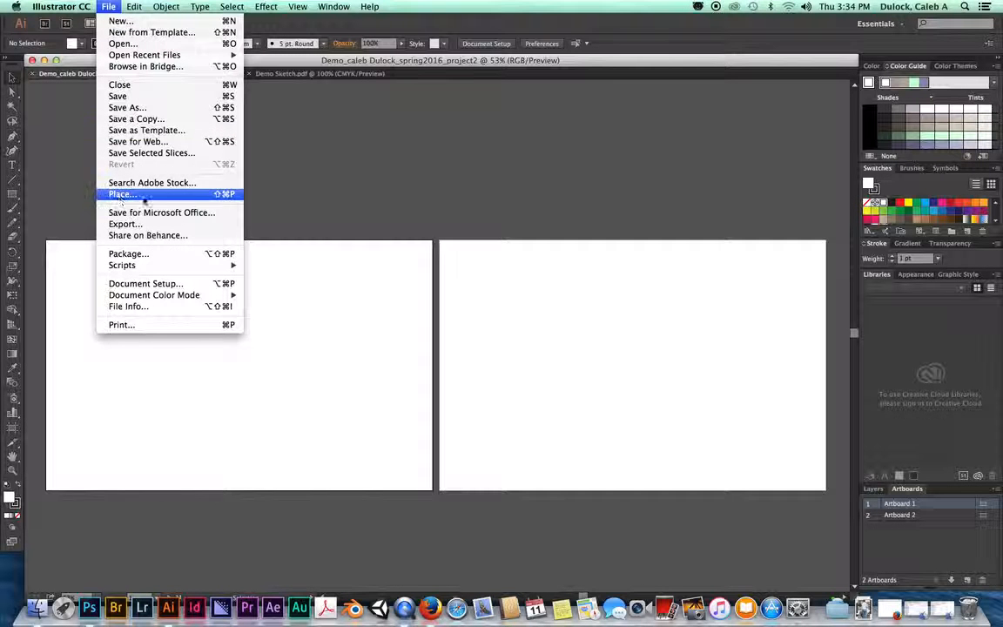
{"action": "left_click", "coordinate": [121, 194]}
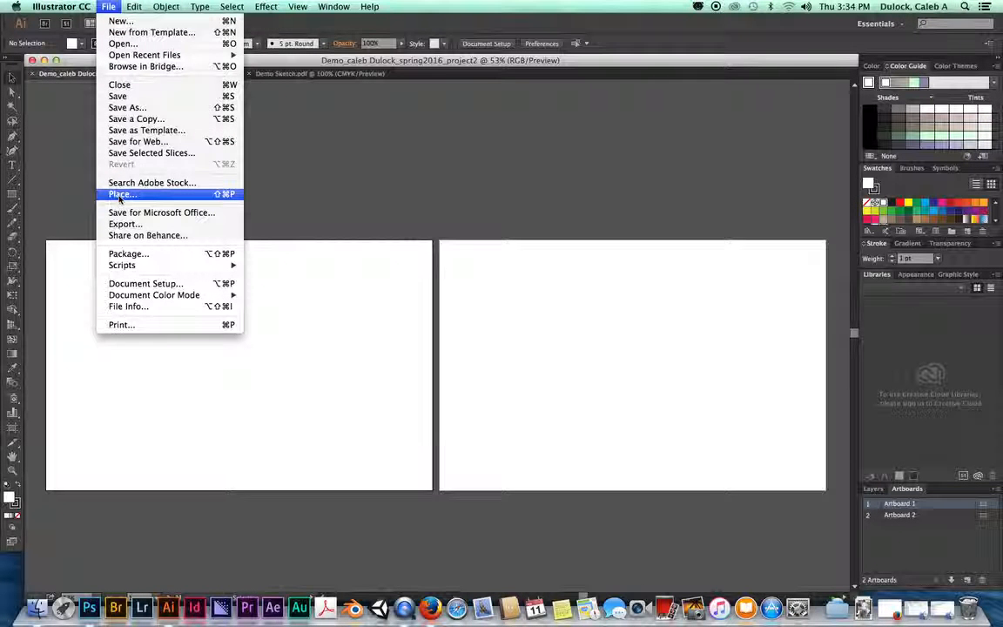
{"action": "left_click", "coordinate": [448, 150]}
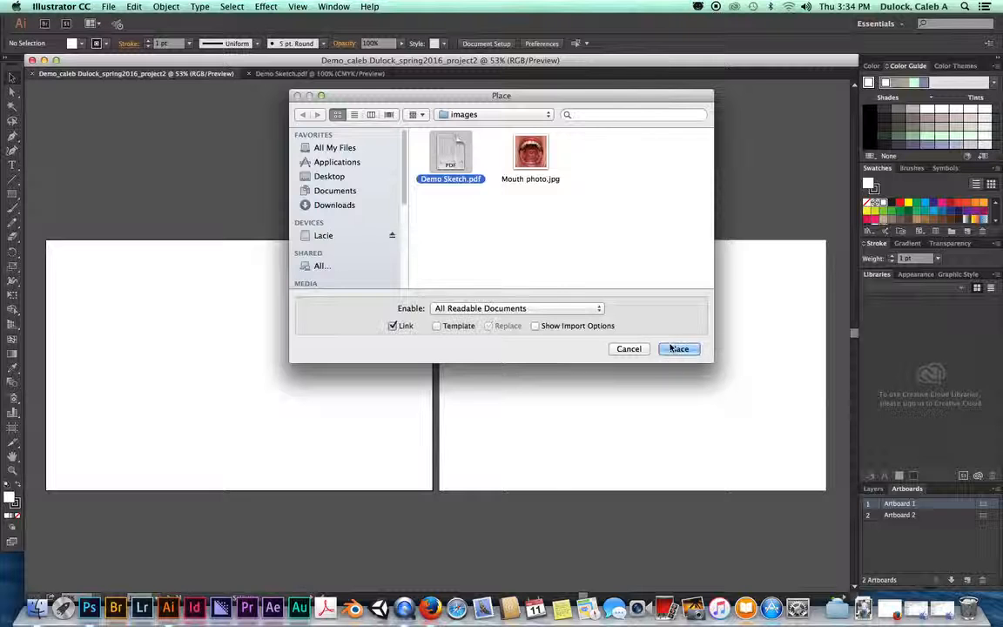
{"action": "left_click", "coordinate": [679, 348]}
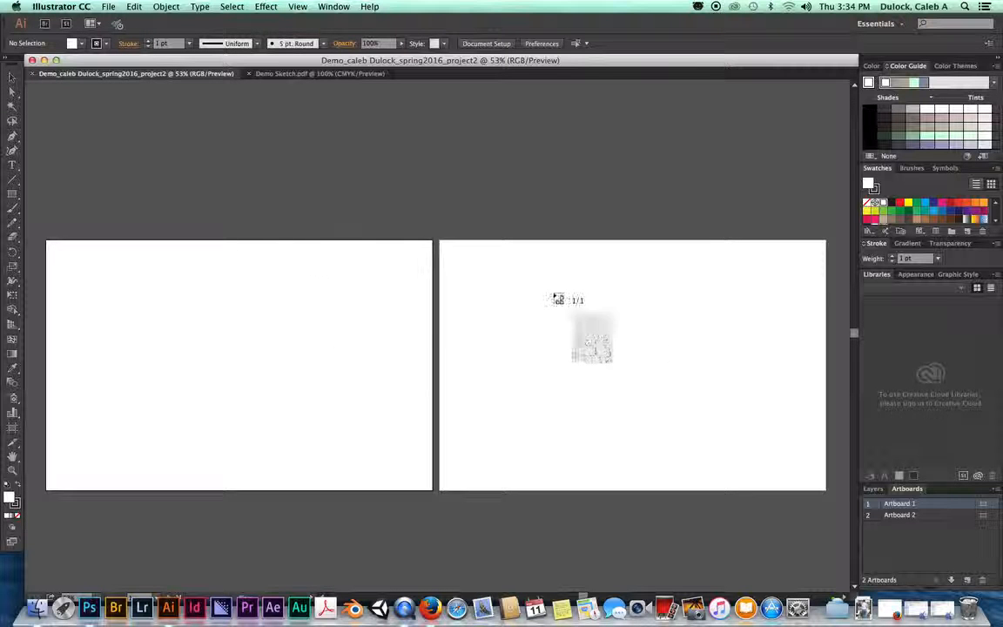
Step: Place the sketch from Artboard 1's top-left corner and rotate it 90° to landscape
{"action": "left_click_drag", "start_coordinate": [50, 248], "coordinate": [250, 493]}
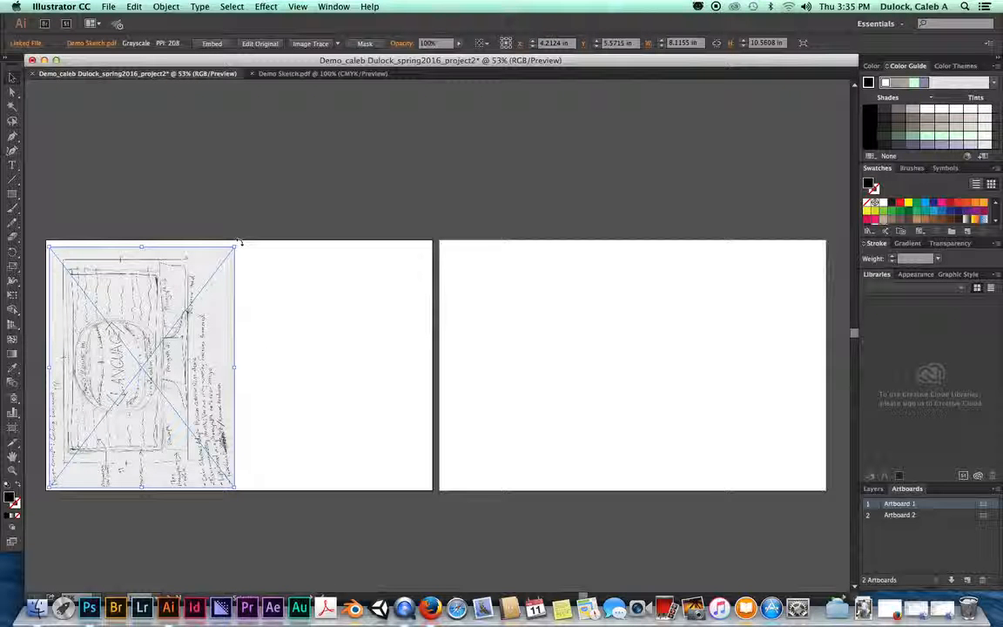
{"action": "mouse_move", "coordinate": [240, 244]}
{"action": "left_mouse_down"}
{"action": "mouse_move", "coordinate": [289, 318]}
{"action": "mouse_move", "coordinate": [279, 422]}
{"action": "left_mouse_up"}
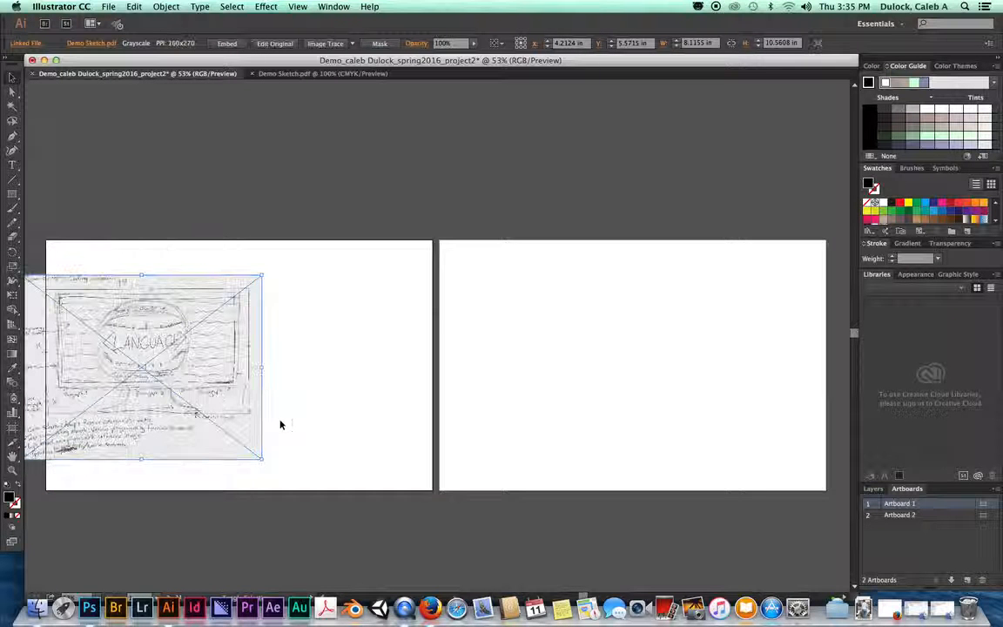
Step: Move the sketch onto Artboard 1 and drag its corners out to about 19.68 × 16.01 in
{"action": "left_click", "coordinate": [13, 76]}
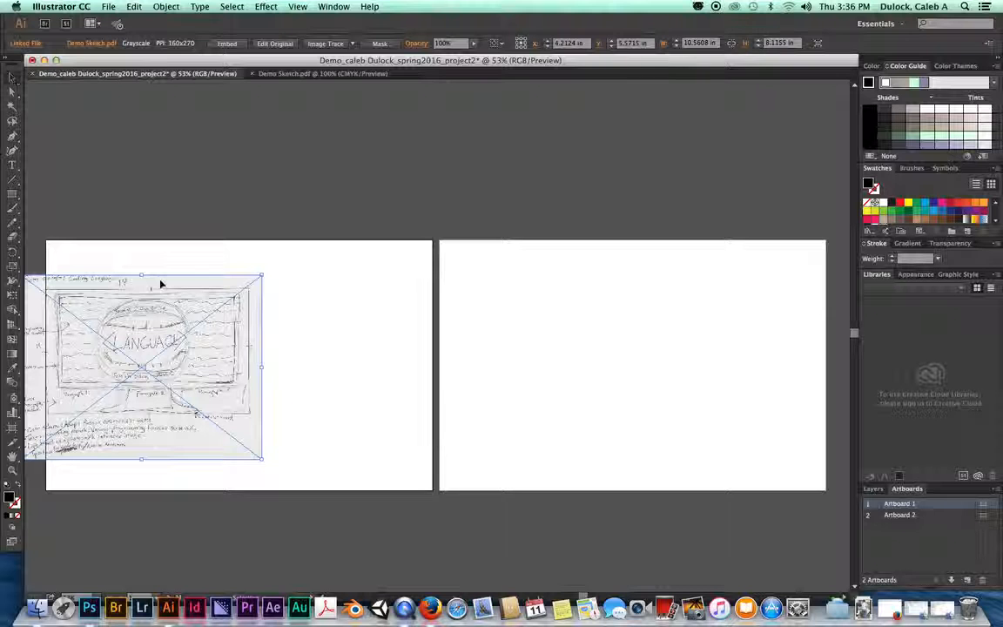
{"action": "left_click_drag", "start_coordinate": [131, 291], "coordinate": [243, 301]}
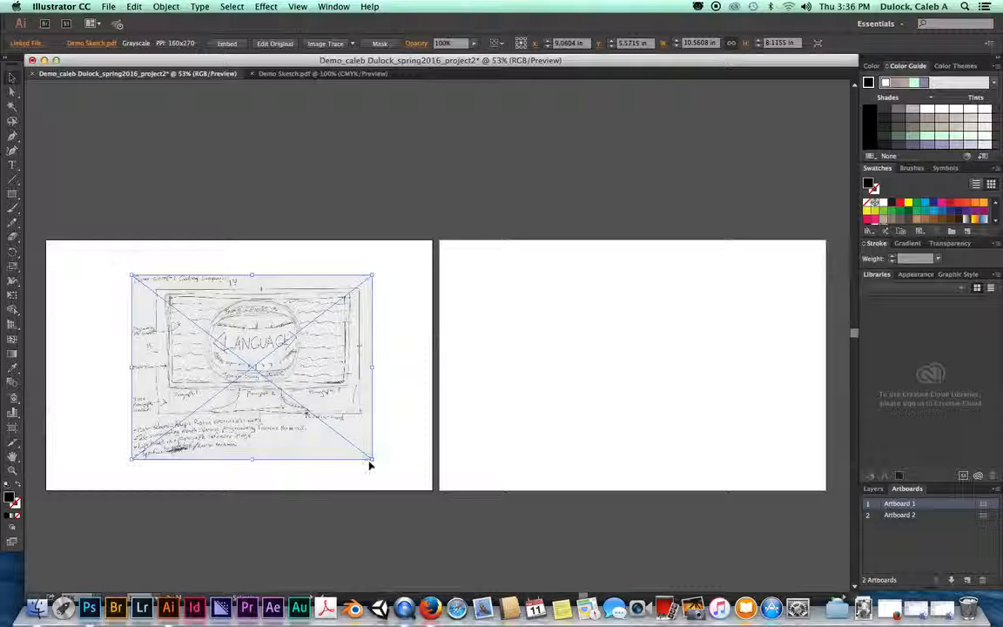
{"action": "mouse_move", "coordinate": [371, 459]}
{"action": "left_mouse_down"}
{"action": "mouse_move", "coordinate": [421, 486]}
{"action": "mouse_move", "coordinate": [383, 479]}
{"action": "mouse_move", "coordinate": [371, 459]}
{"action": "left_mouse_up"}
{"action": "key", "text": "super+z"}
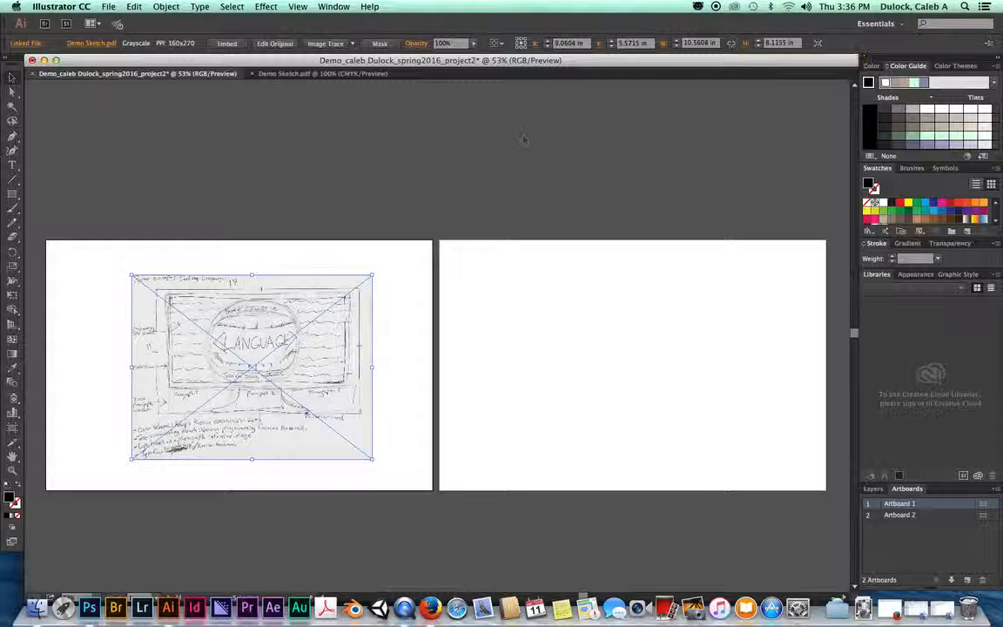
{"action": "left_click_drag", "start_coordinate": [373, 275], "coordinate": [427, 244]}
{"action": "mouse_move", "coordinate": [134, 466]}
{"action": "left_mouse_down"}
{"action": "mouse_move", "coordinate": [74, 477]}
{"action": "mouse_move", "coordinate": [48, 505]}
{"action": "mouse_move", "coordinate": [71, 503]}
{"action": "left_mouse_up"}
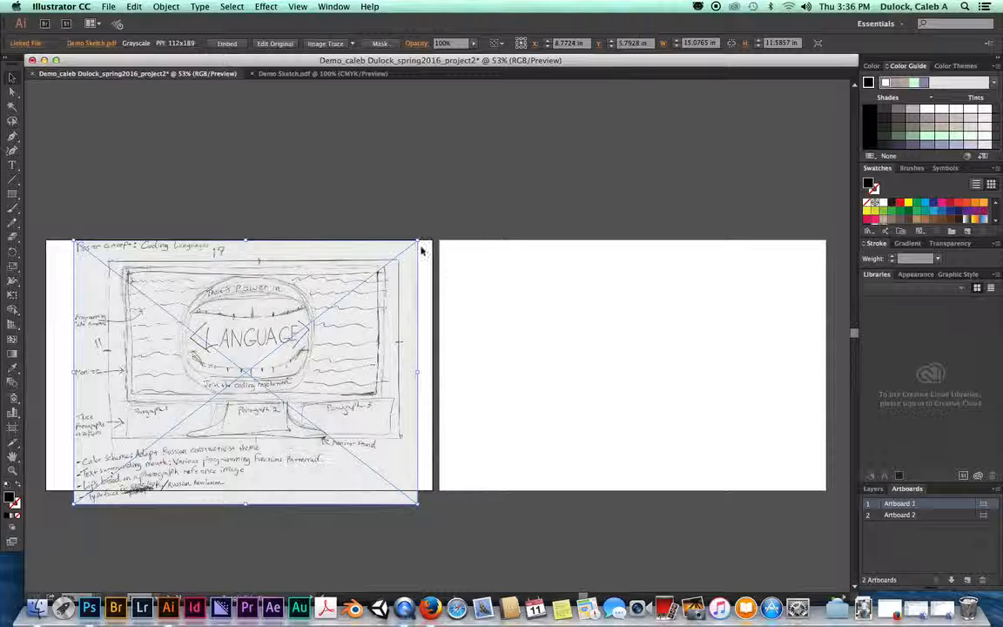
{"action": "left_click_drag", "start_coordinate": [418, 243], "coordinate": [450, 215]}
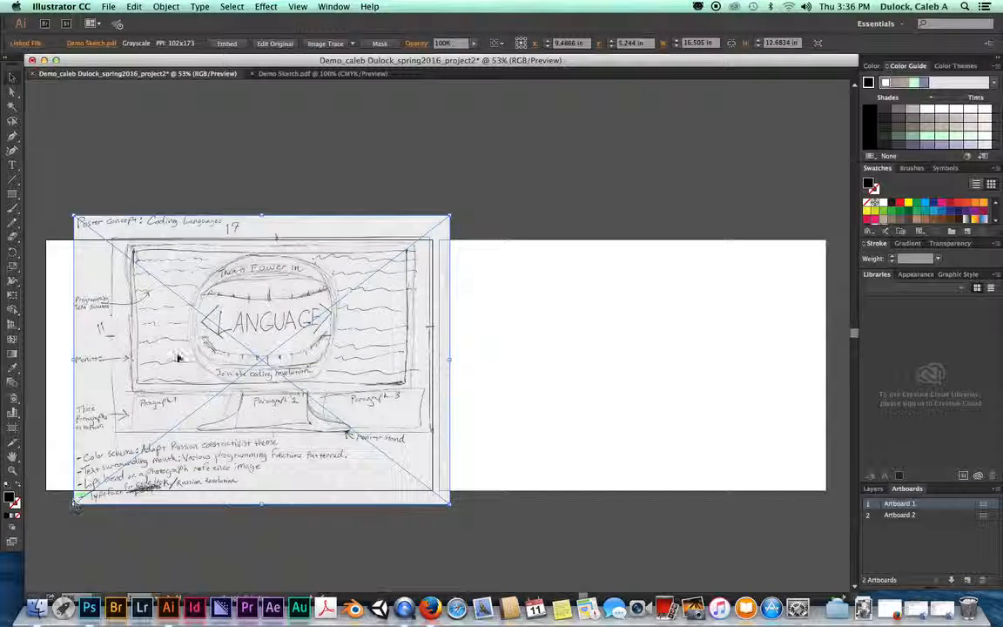
{"action": "mouse_move", "coordinate": [298, 228]}
{"action": "left_mouse_down"}
{"action": "mouse_move", "coordinate": [427, 183]}
{"action": "mouse_move", "coordinate": [404, 184]}
{"action": "mouse_move", "coordinate": [298, 248]}
{"action": "mouse_move", "coordinate": [281, 243]}
{"action": "left_mouse_up"}
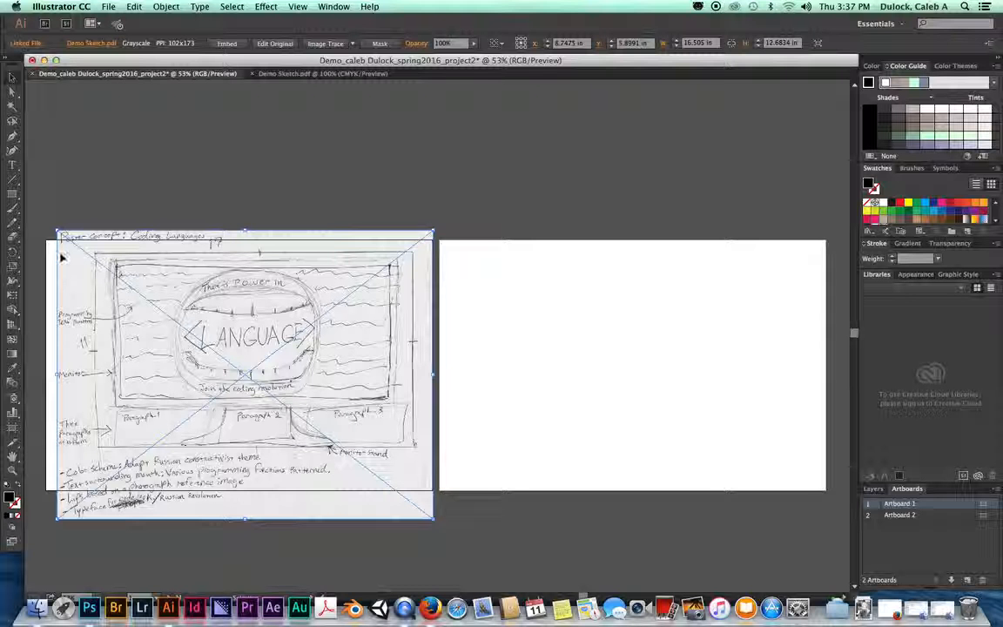
{"action": "mouse_move", "coordinate": [57, 521]}
{"action": "left_mouse_down"}
{"action": "mouse_move", "coordinate": [78, 520]}
{"action": "mouse_move", "coordinate": [45, 552]}
{"action": "left_mouse_up"}
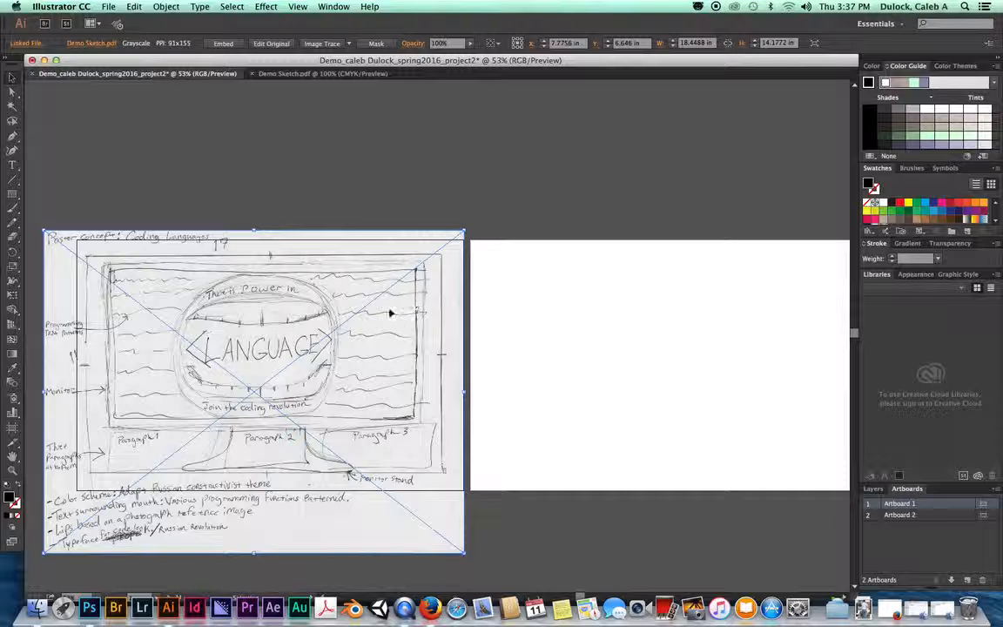
{"action": "mouse_move", "coordinate": [478, 231]}
{"action": "left_mouse_down"}
{"action": "mouse_move", "coordinate": [493, 229]}
{"action": "mouse_move", "coordinate": [490, 215]}
{"action": "left_mouse_up"}
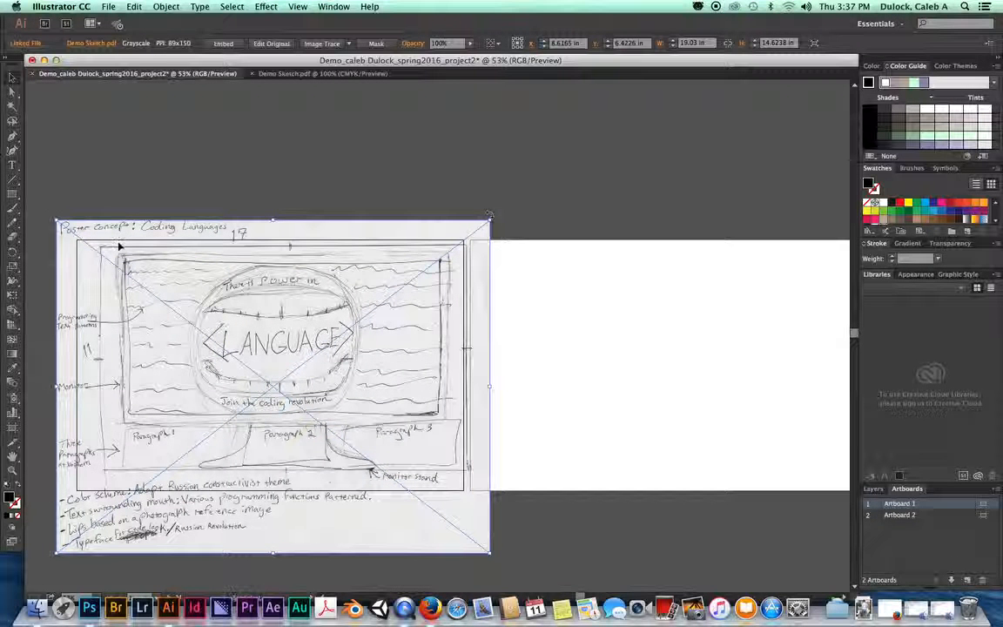
{"action": "left_click_drag", "start_coordinate": [65, 227], "coordinate": [42, 223]}
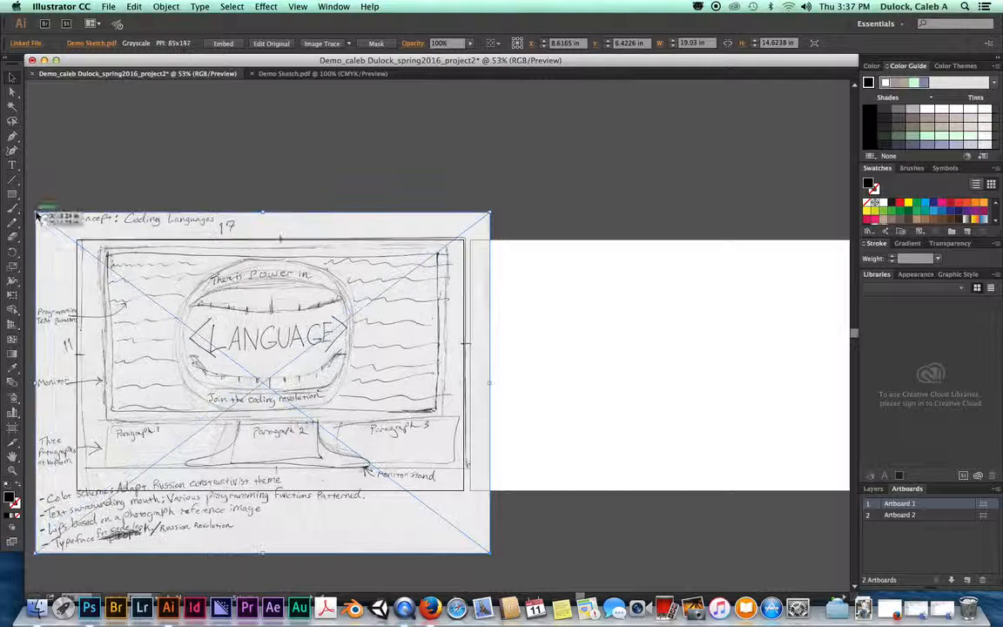
{"action": "left_click_drag", "start_coordinate": [490, 558], "coordinate": [485, 577]}
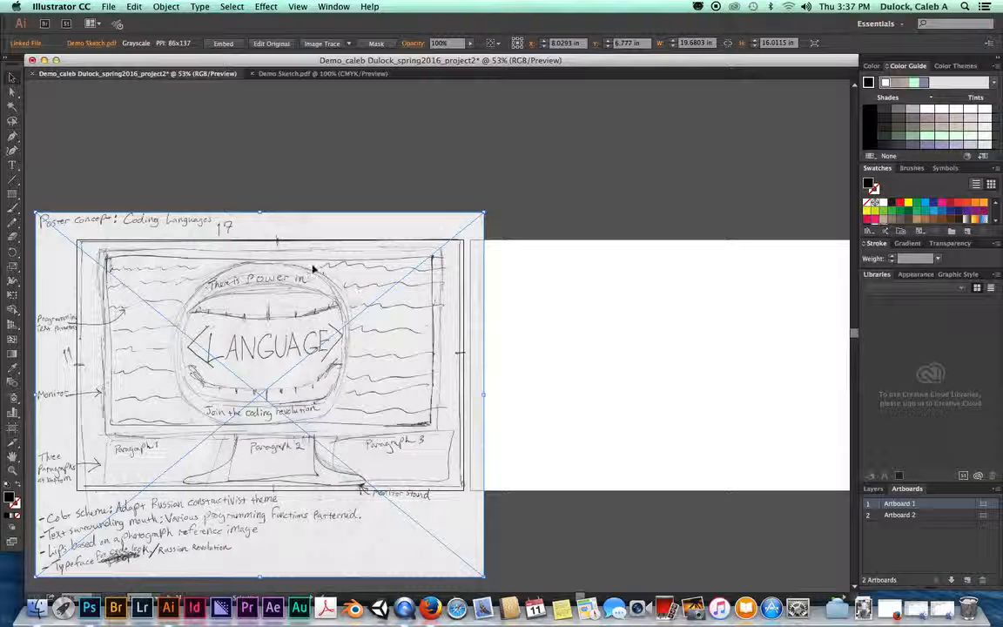
Step: Pan and zoom the view to recentre the sketch at 66.67%
{"action": "scroll", "coordinate": [287, 285], "scroll_direction": "down", "scroll_amount": 5}
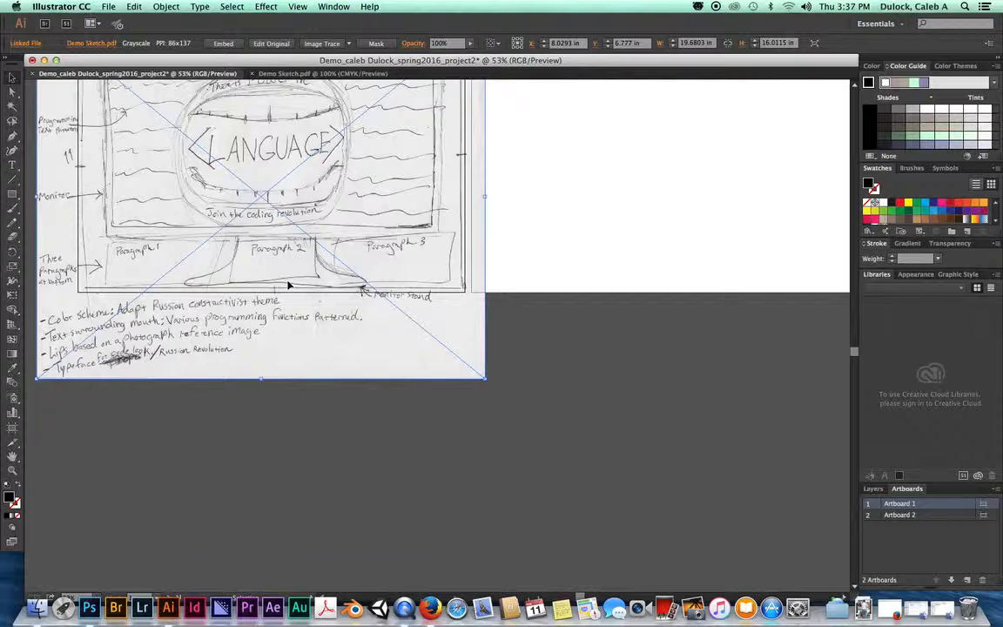
{"action": "scroll", "coordinate": [287, 285], "scroll_direction": "up", "scroll_amount": 4}
{"action": "scroll", "coordinate": [287, 284], "scroll_direction": "down", "scroll_amount": 1}
{"action": "scroll", "coordinate": [287, 285], "scroll_direction": "right", "scroll_amount": 2}
{"action": "scroll", "coordinate": [289, 285], "scroll_direction": "left", "scroll_amount": 3}
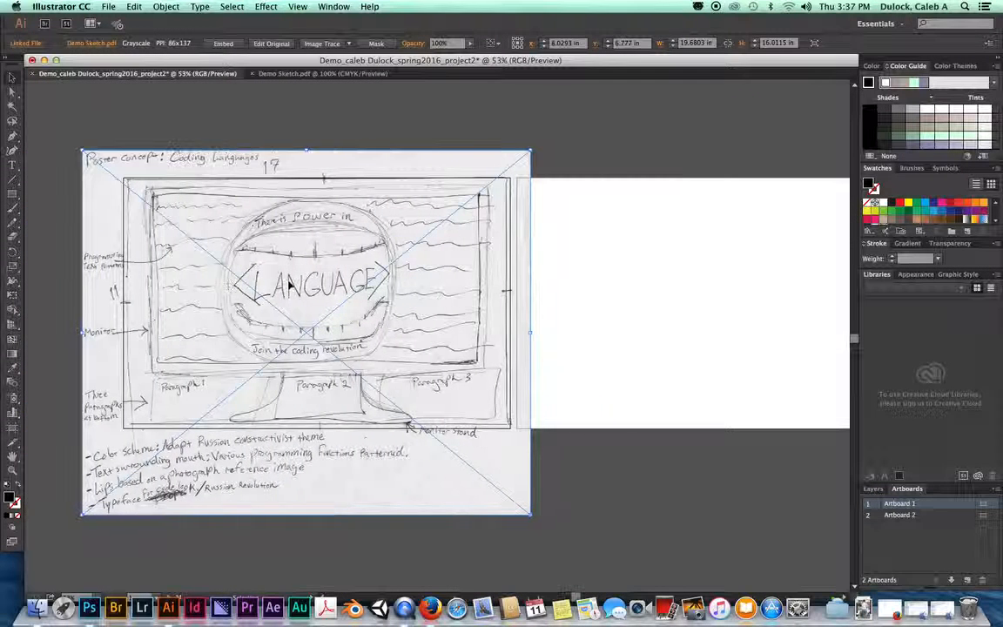
{"action": "scroll", "coordinate": [322, 287], "scroll_direction": "right", "scroll_amount": 3}
{"action": "scroll", "coordinate": [324, 285], "scroll_direction": "left", "scroll_amount": 2}
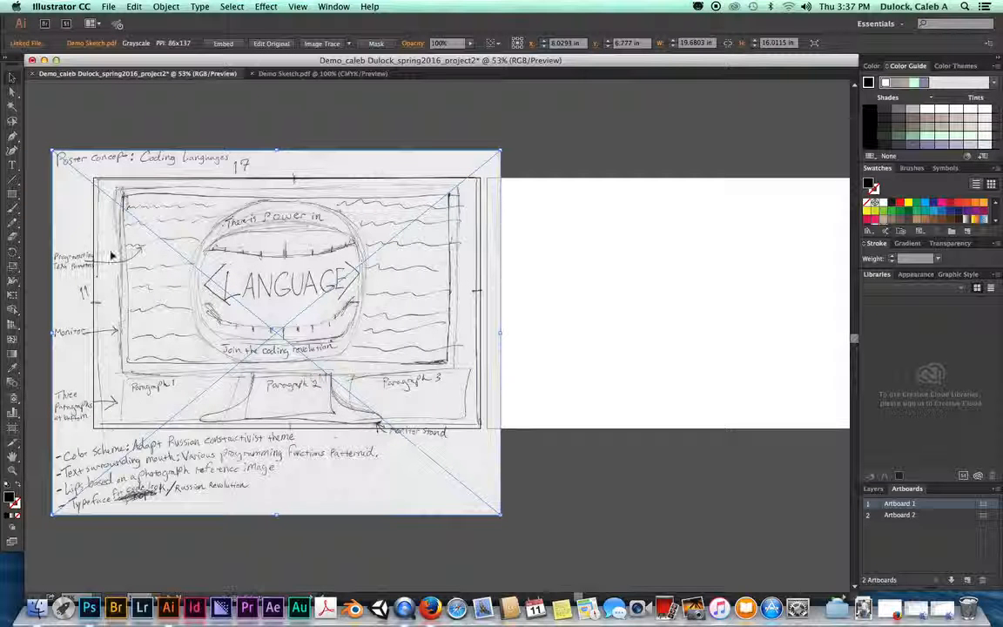
{"action": "mouse_move", "coordinate": [42, 399]}
{"action": "left_mouse_down"}
{"action": "mouse_move", "coordinate": [161, 403]}
{"action": "mouse_move", "coordinate": [180, 253]}
{"action": "mouse_move", "coordinate": [162, 403]}
{"action": "left_mouse_up"}
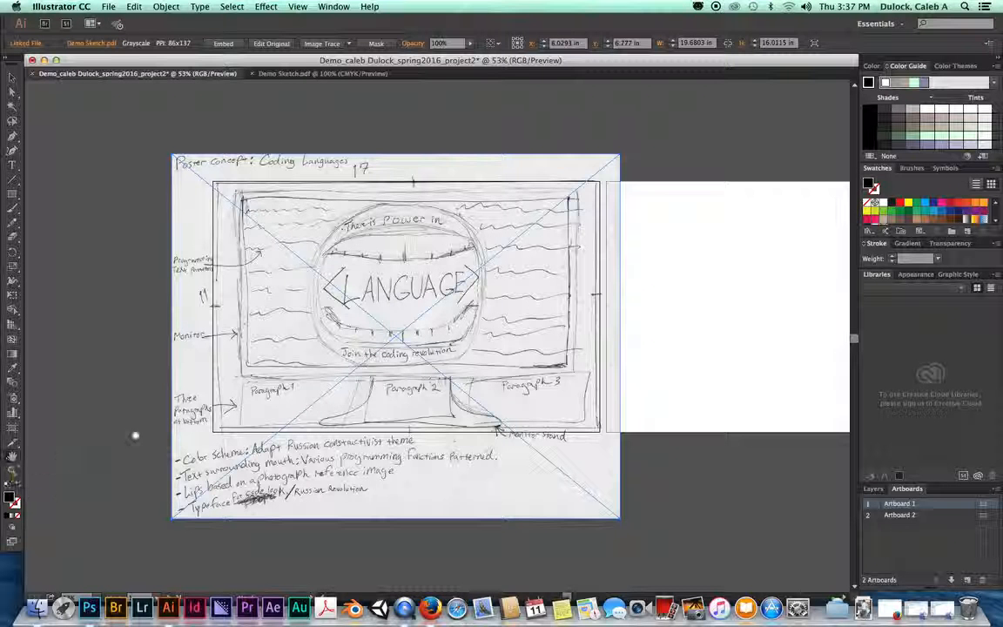
{"action": "left_click_drag", "start_coordinate": [316, 308], "coordinate": [378, 338]}
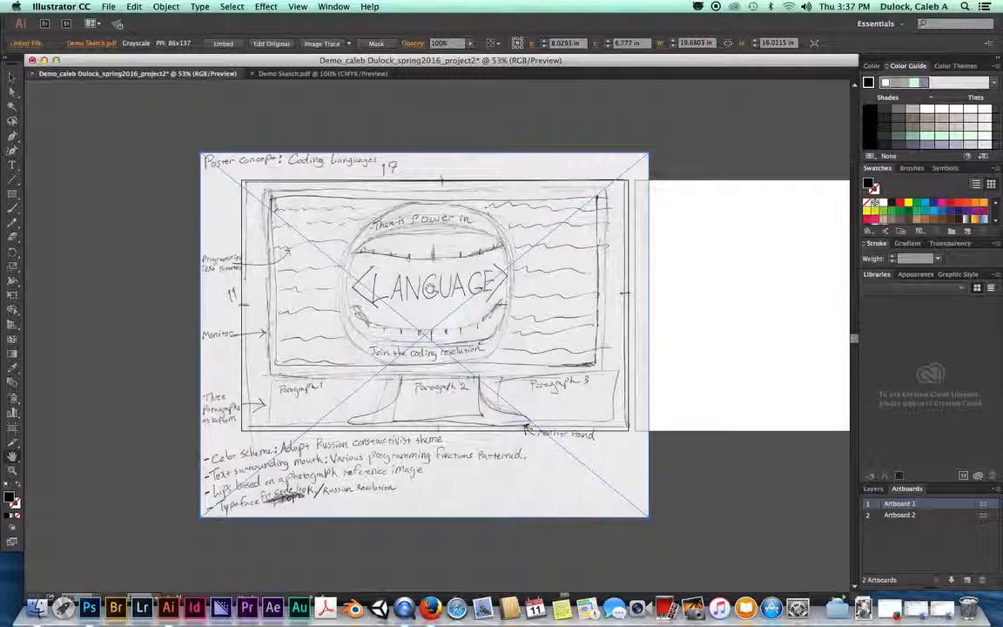
{"action": "key", "text": "super+equal"}
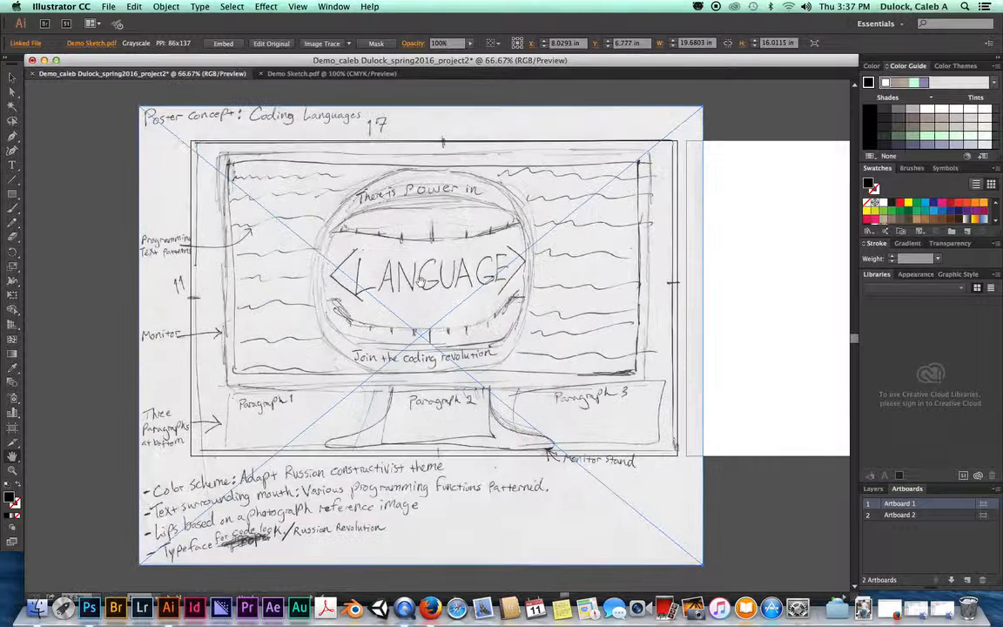
{"action": "key", "text": "super+minus"}
{"action": "key", "text": "super+equal"}
{"action": "key", "text": "super+minus"}
{"action": "key", "text": "super+equal"}
{"action": "key", "text": "super+minus"}
{"action": "key", "text": "super+equal"}
{"action": "key", "text": "super+minus"}
{"action": "key", "text": "super+equal"}
{"action": "key", "text": "super+minus"}
{"action": "key", "text": "super+equal"}
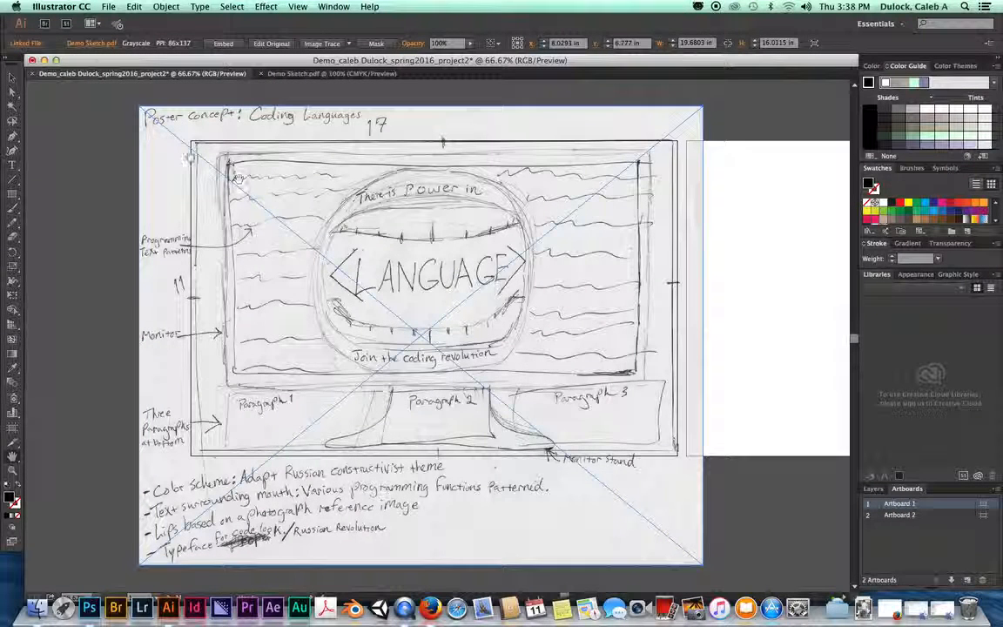
Step: Stretch the sketch's bottom-left corner and right edge to about 20.17 × 16.23 in
{"action": "left_click", "coordinate": [12, 78]}
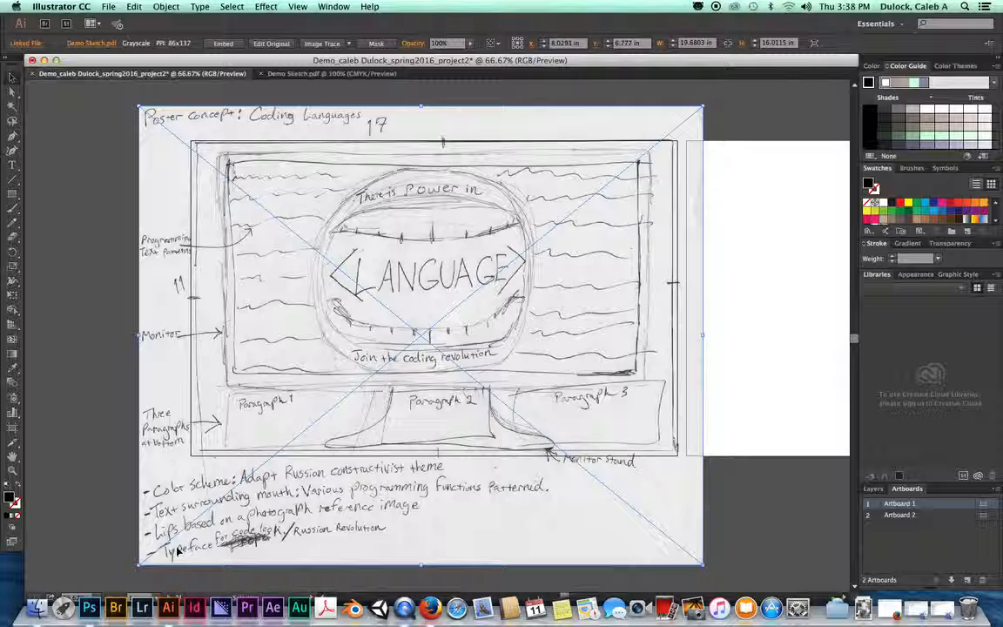
{"action": "left_click_drag", "start_coordinate": [139, 564], "coordinate": [129, 571]}
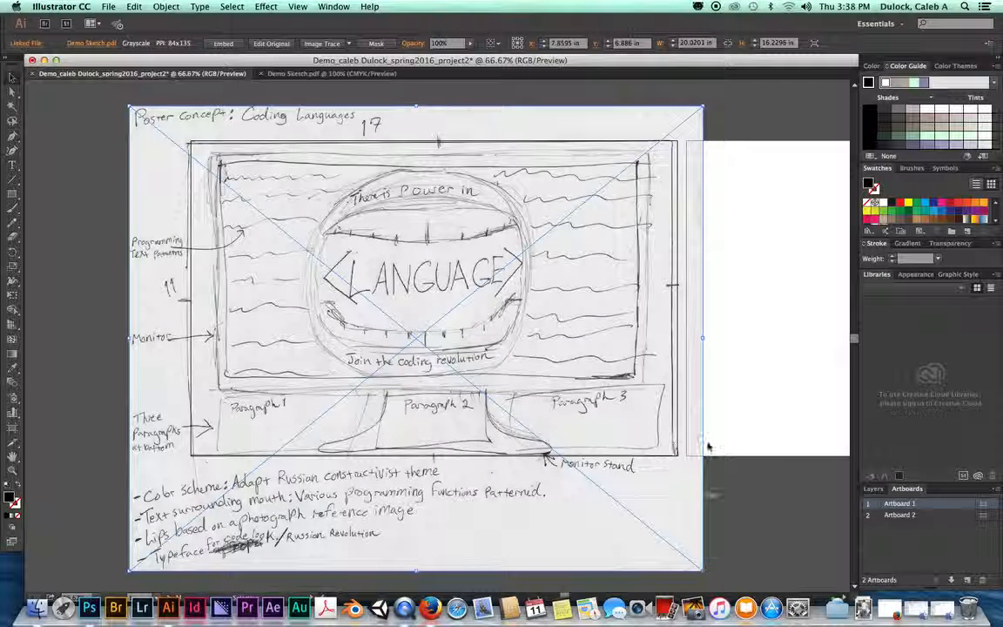
{"action": "left_click_drag", "start_coordinate": [702, 335], "coordinate": [708, 340]}
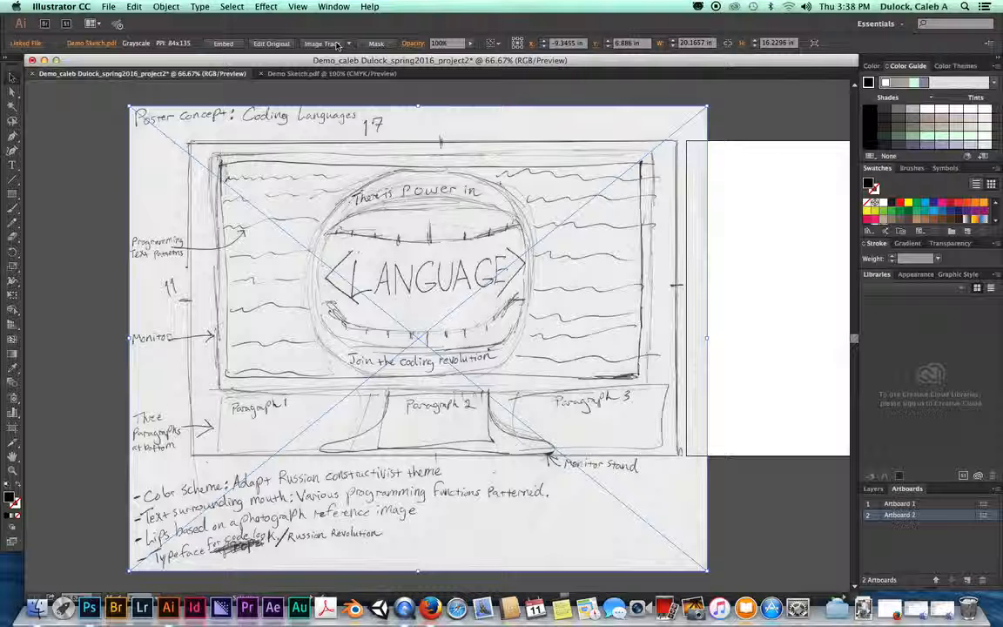
Step: Turn on View > Rulers > Show Rulers around the canvas
{"action": "left_click", "coordinate": [298, 7]}
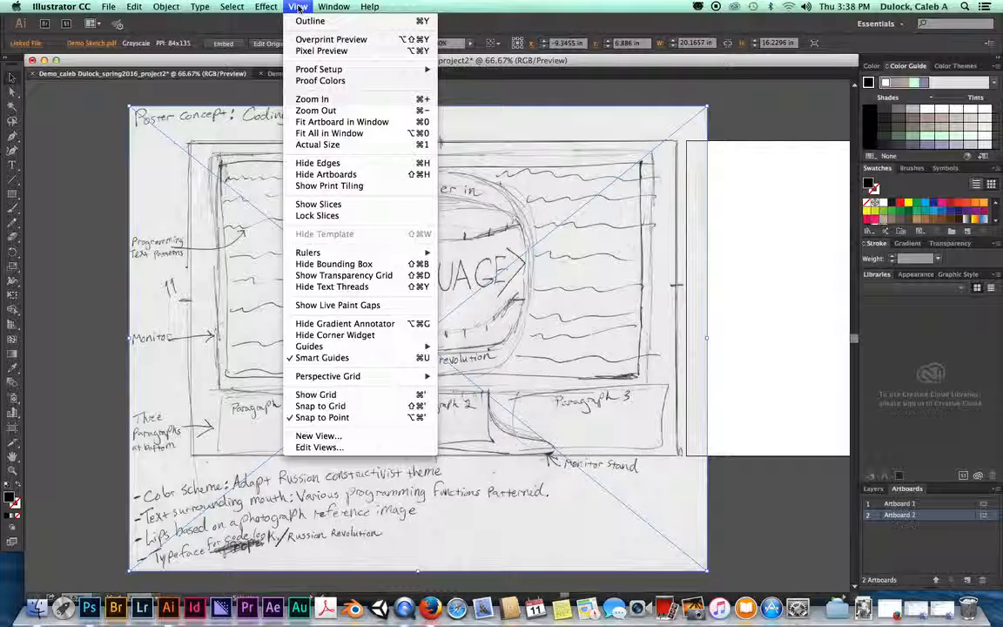
{"action": "mouse_move", "coordinate": [352, 252]}
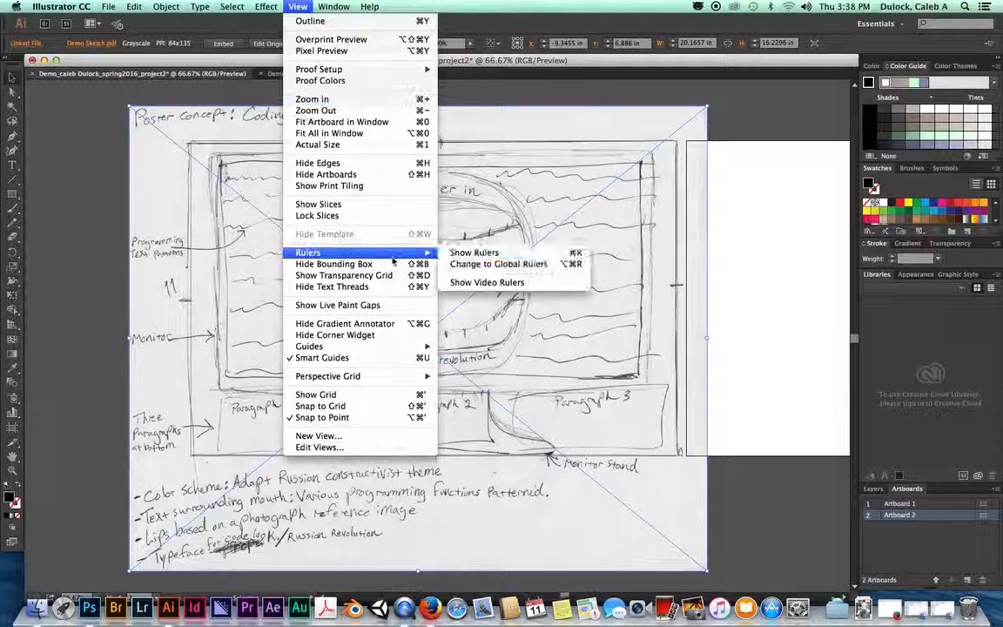
{"action": "left_click", "coordinate": [476, 253]}
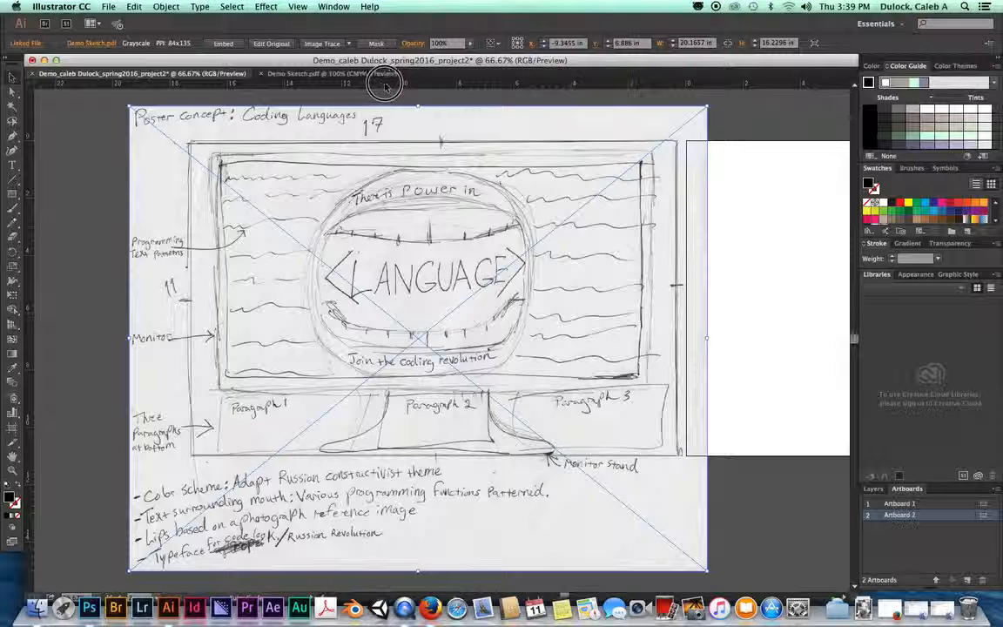
{"action": "scroll", "coordinate": [385, 105], "scroll_direction": "up", "scroll_amount": 3}
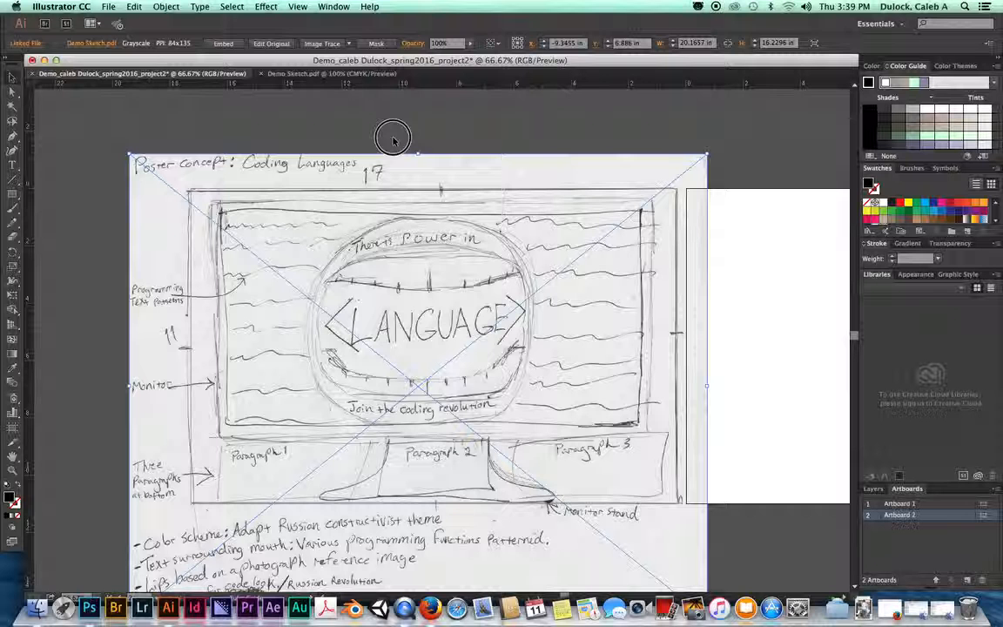
Step: Pull a horizontal guide to the screen's top edge and vertical guides to its left and right edges
{"action": "left_click_drag", "start_coordinate": [375, 179], "coordinate": [372, 200]}
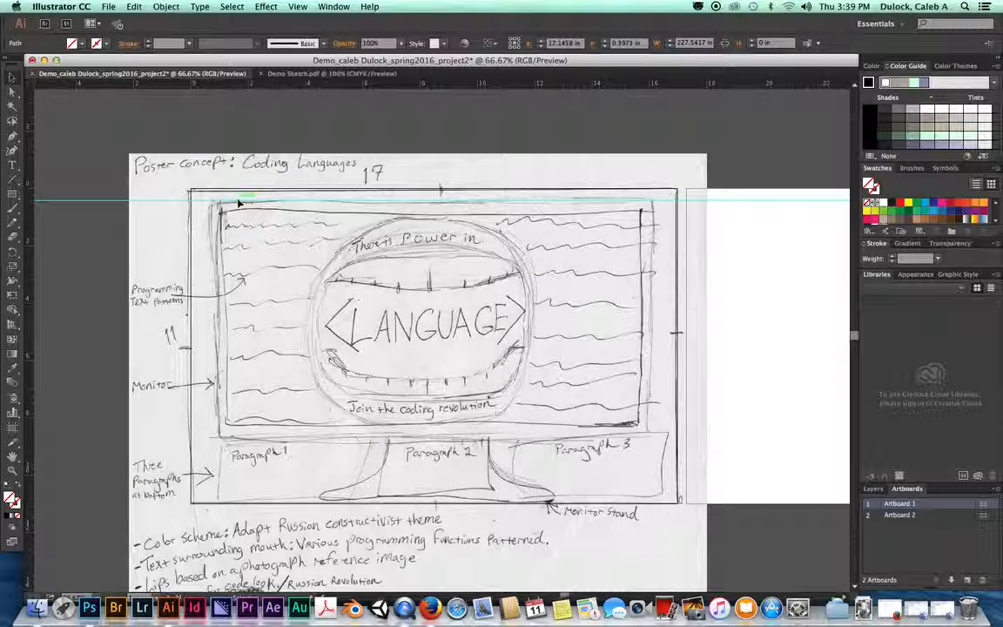
{"action": "left_click", "coordinate": [166, 195]}
{"action": "left_click", "coordinate": [154, 202]}
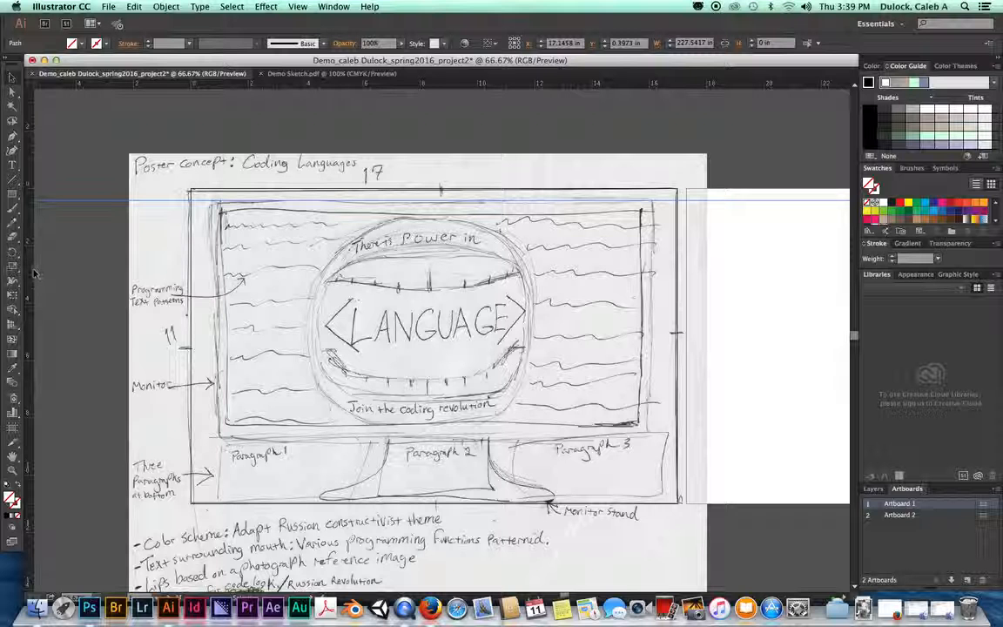
{"action": "left_click", "coordinate": [30, 271]}
{"action": "mouse_move", "coordinate": [29, 271]}
{"action": "left_mouse_down"}
{"action": "mouse_move", "coordinate": [224, 266]}
{"action": "mouse_move", "coordinate": [213, 276]}
{"action": "left_mouse_up"}
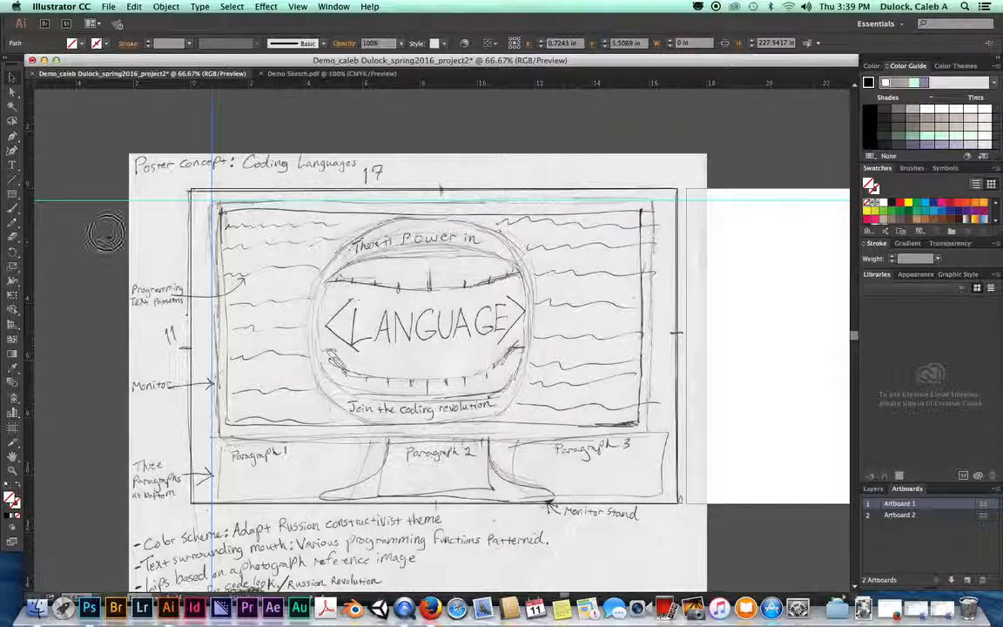
{"action": "left_click_drag", "start_coordinate": [661, 241], "coordinate": [654, 241]}
Step: Add horizontal guides along the screen's bottom and near its top, plus a vertical near the right edge
{"action": "left_click_drag", "start_coordinate": [471, 84], "coordinate": [362, 441]}
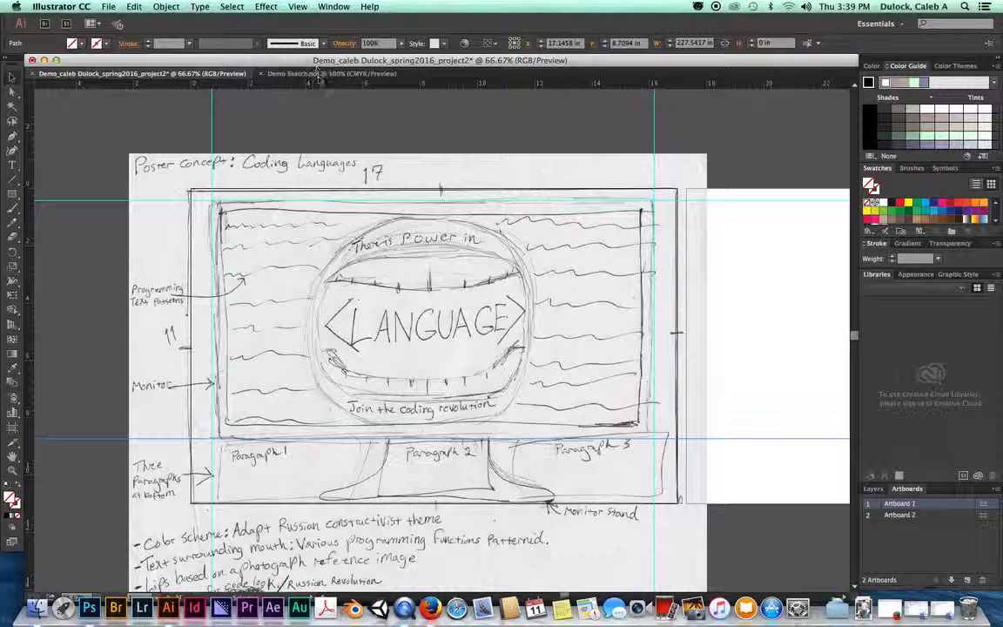
{"action": "left_click_drag", "start_coordinate": [325, 87], "coordinate": [223, 245]}
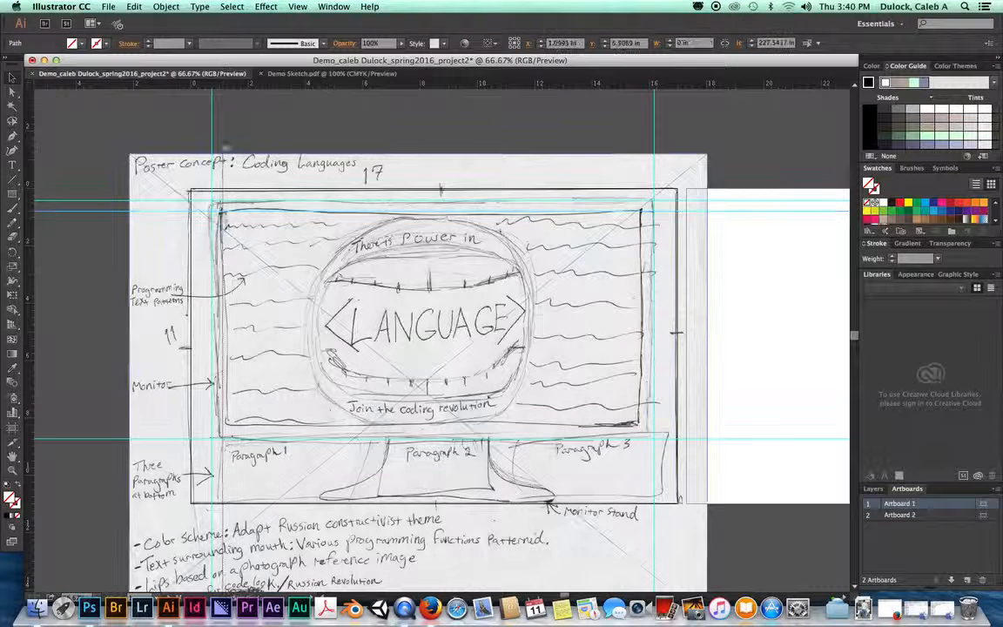
{"action": "left_click_drag", "start_coordinate": [29, 130], "coordinate": [642, 202]}
{"action": "left_click_drag", "start_coordinate": [520, 85], "coordinate": [529, 428]}
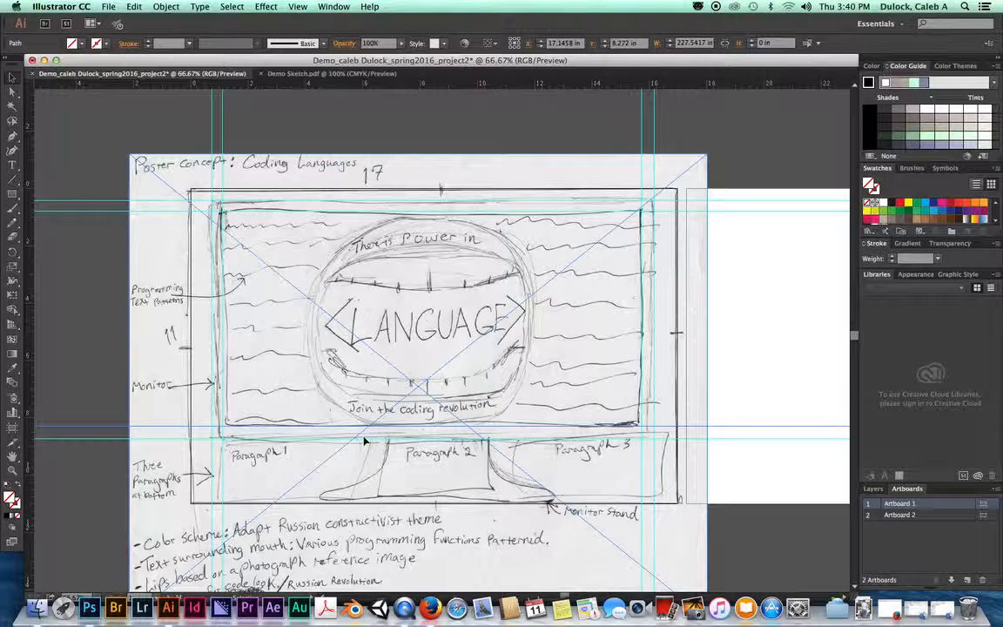
Step: Drag four more vertical guides from the left ruler across the monitor screen as column markers
{"action": "mouse_move", "coordinate": [29, 272]}
{"action": "left_mouse_down"}
{"action": "mouse_move", "coordinate": [27, 262]}
{"action": "mouse_move", "coordinate": [311, 263]}
{"action": "left_mouse_up"}
{"action": "mouse_move", "coordinate": [27, 246]}
{"action": "left_mouse_down"}
{"action": "mouse_move", "coordinate": [453, 240]}
{"action": "mouse_move", "coordinate": [538, 262]}
{"action": "left_mouse_up"}
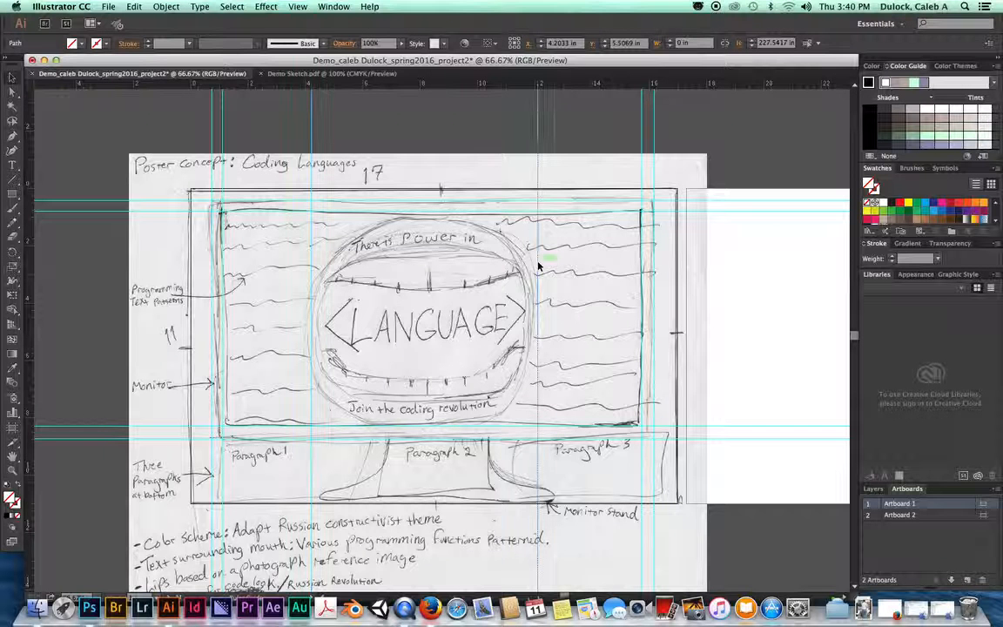
{"action": "left_click", "coordinate": [403, 215]}
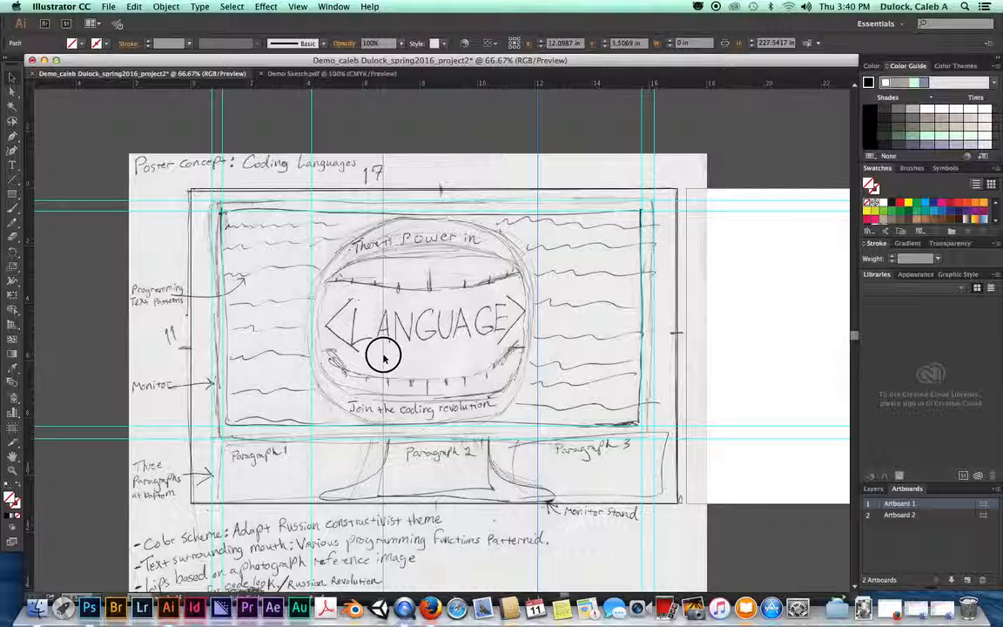
{"action": "left_click_drag", "start_coordinate": [384, 355], "coordinate": [383, 357]}
{"action": "mouse_move", "coordinate": [31, 312]}
{"action": "left_mouse_down"}
{"action": "mouse_move", "coordinate": [459, 327]}
{"action": "mouse_move", "coordinate": [430, 331]}
{"action": "mouse_move", "coordinate": [448, 321]}
{"action": "mouse_move", "coordinate": [569, 325]}
{"action": "mouse_move", "coordinate": [478, 345]}
{"action": "mouse_move", "coordinate": [491, 356]}
{"action": "mouse_move", "coordinate": [490, 344]}
{"action": "mouse_move", "coordinate": [472, 345]}
{"action": "left_mouse_up"}
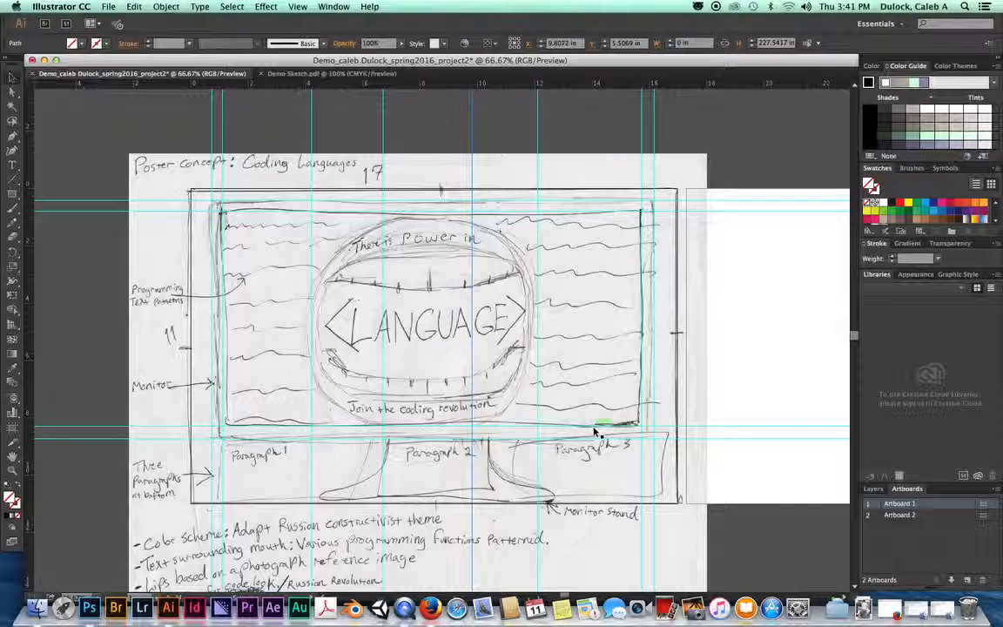
{"action": "left_click", "coordinate": [232, 431]}
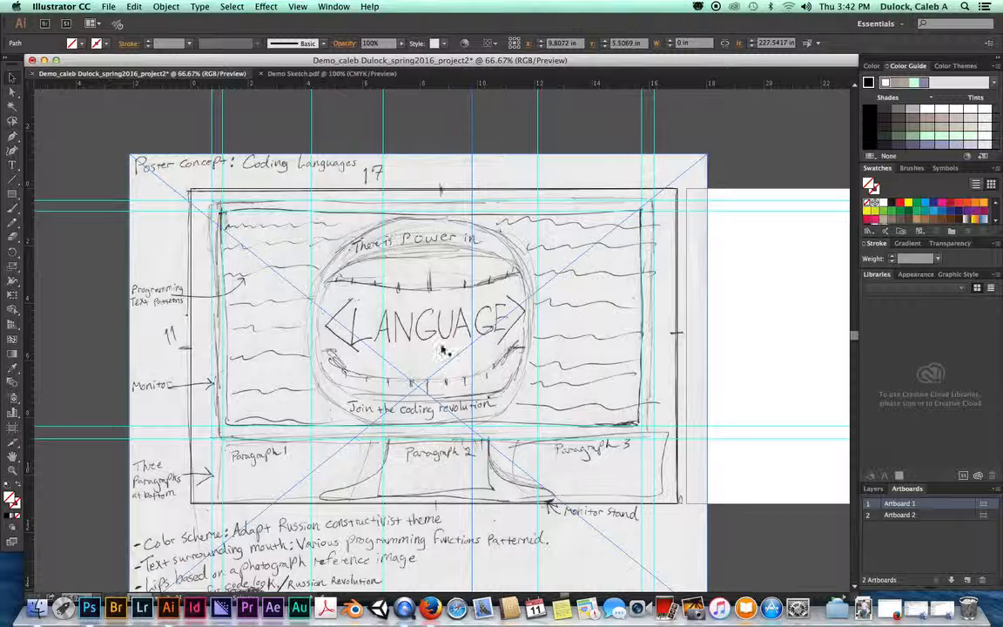
{"action": "scroll", "coordinate": [413, 391], "scroll_direction": "down", "scroll_amount": 5}
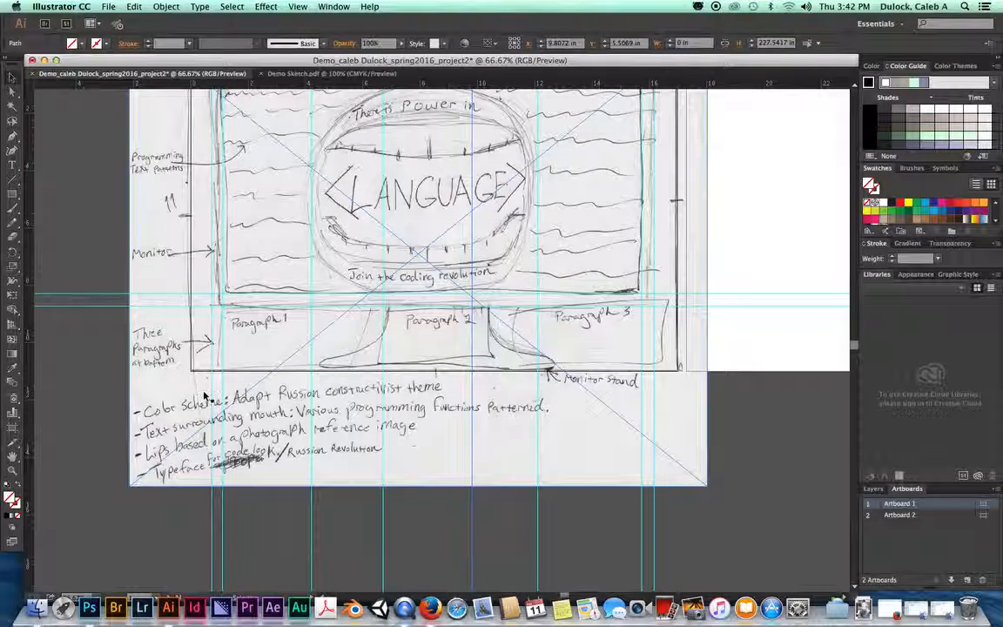
{"action": "scroll", "coordinate": [210, 398], "scroll_direction": "up", "scroll_amount": 4}
{"action": "scroll", "coordinate": [210, 397], "scroll_direction": "up", "scroll_amount": 1}
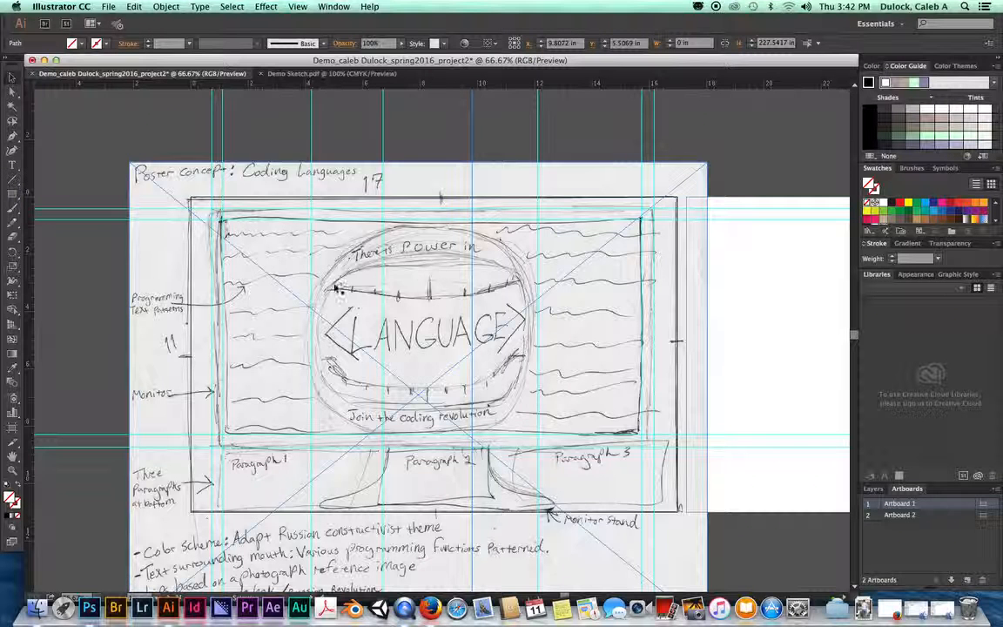
Step: Choose the Type Tool (T) in the Tools panel after briefly picking the Line Segment tool
{"action": "left_click", "coordinate": [17, 181]}
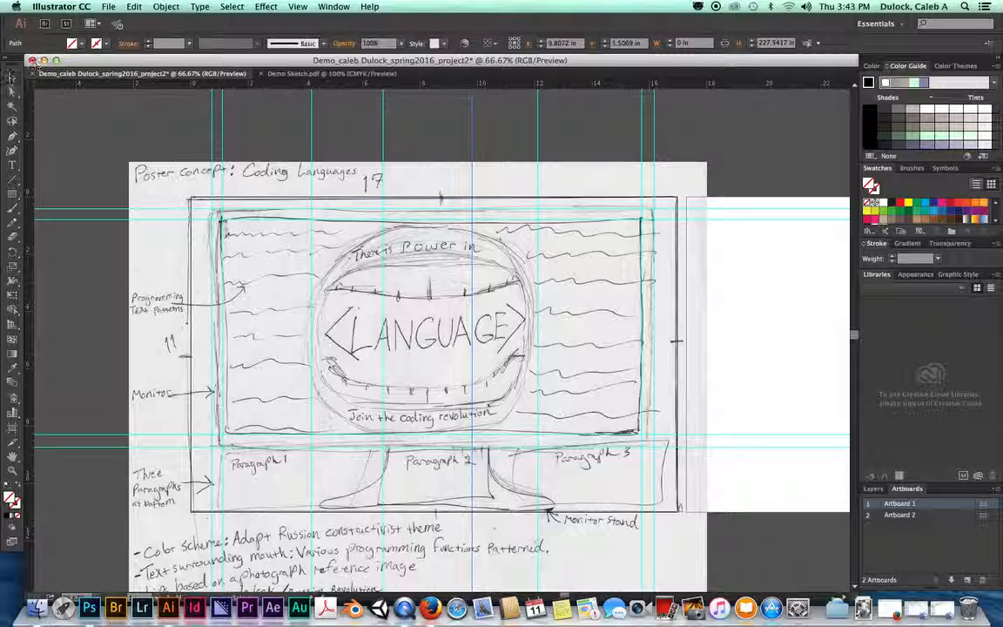
{"action": "left_click", "coordinate": [12, 170]}
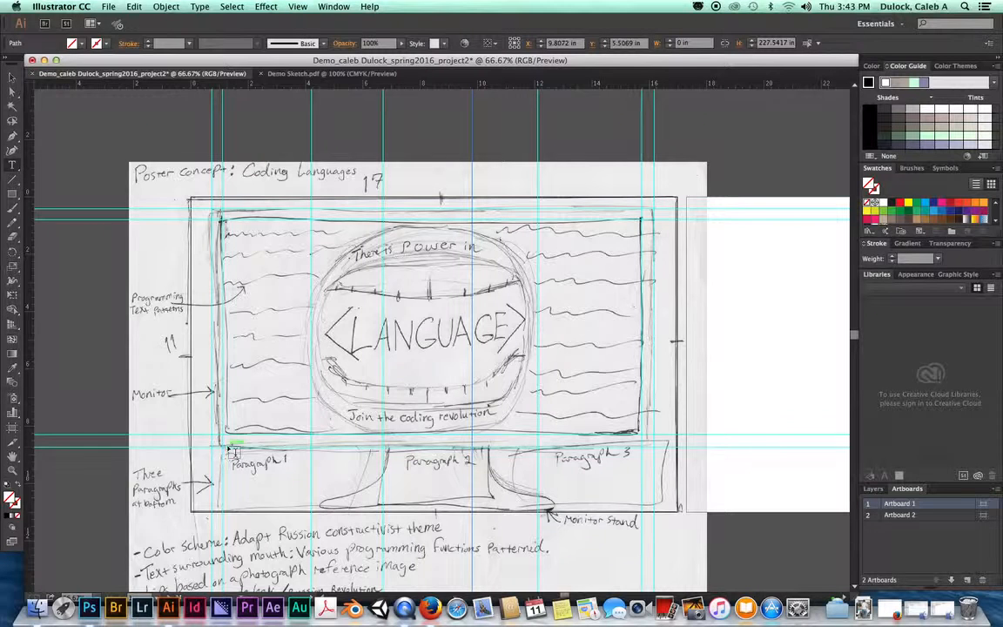
Step: Zoom to 100% and drag Type Tool frames over the Paragraph 1 and Paragraph 2 areas
{"action": "key", "text": "super+plus"}
{"action": "key", "text": "super+plus"}
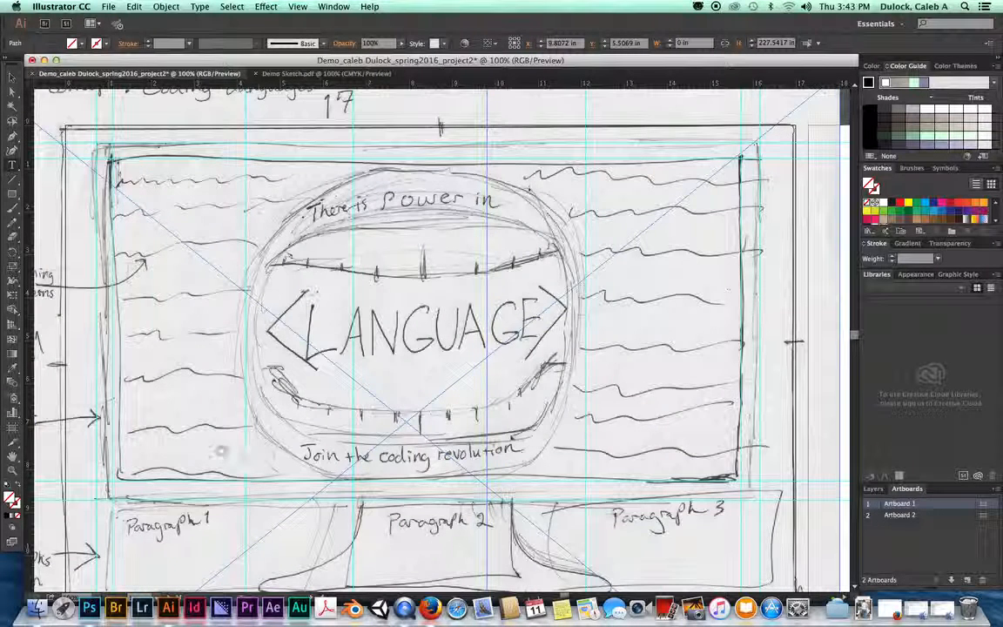
{"action": "left_click", "coordinate": [145, 520]}
{"action": "left_click_drag", "start_coordinate": [144, 520], "coordinate": [430, 364]}
{"action": "left_click_drag", "start_coordinate": [562, 315], "coordinate": [408, 313]}
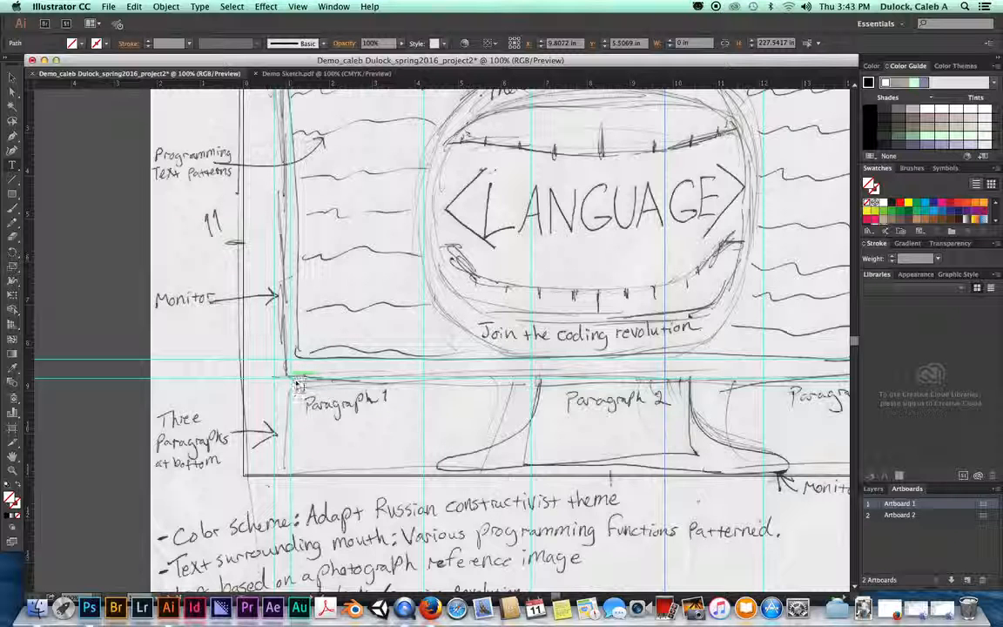
{"action": "left_click_drag", "start_coordinate": [298, 384], "coordinate": [424, 470]}
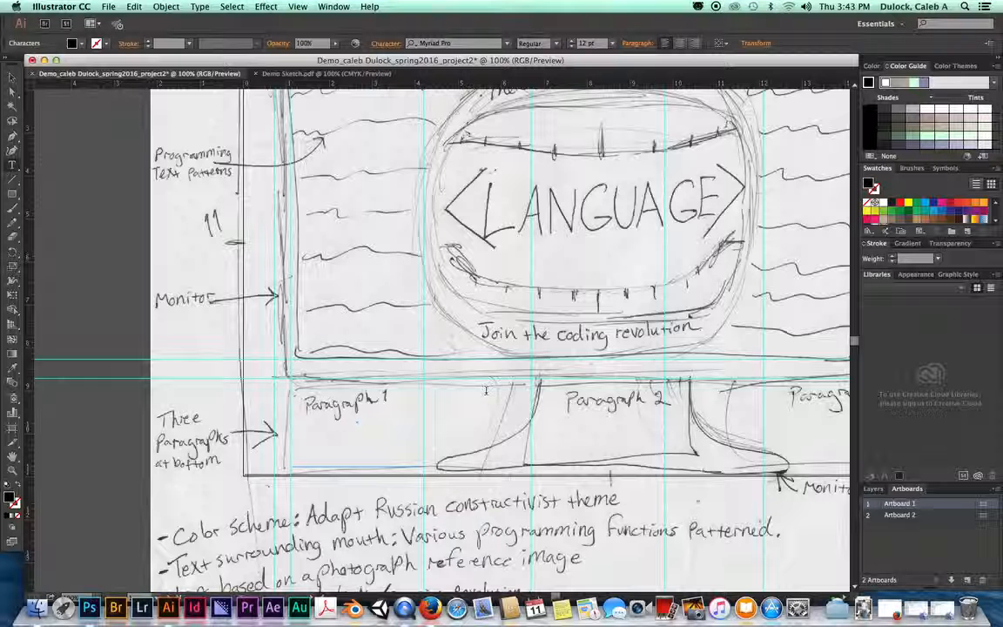
{"action": "left_click", "coordinate": [12, 165]}
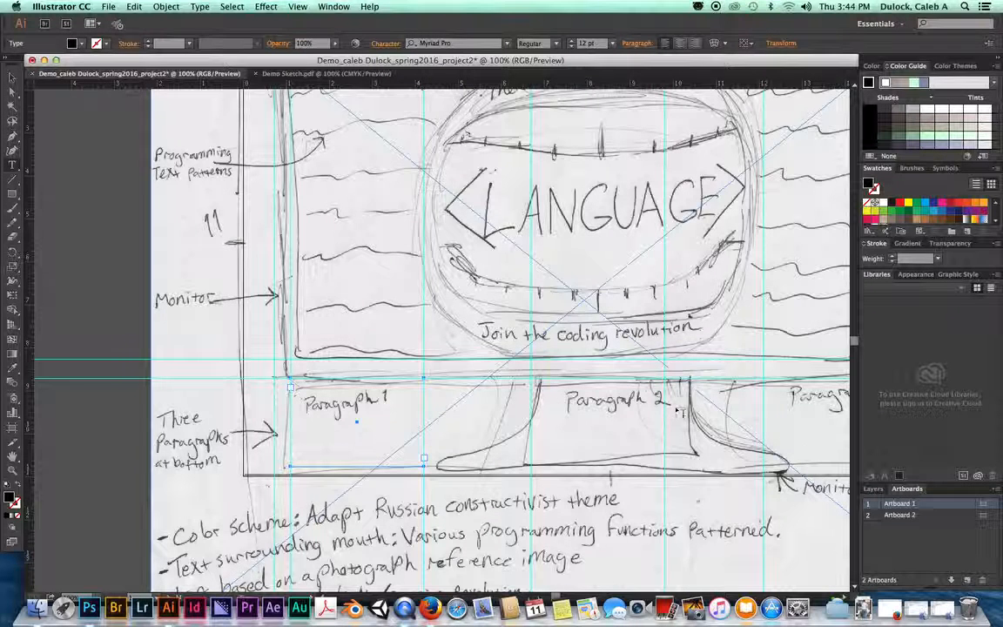
{"action": "left_click_drag", "start_coordinate": [533, 382], "coordinate": [665, 471]}
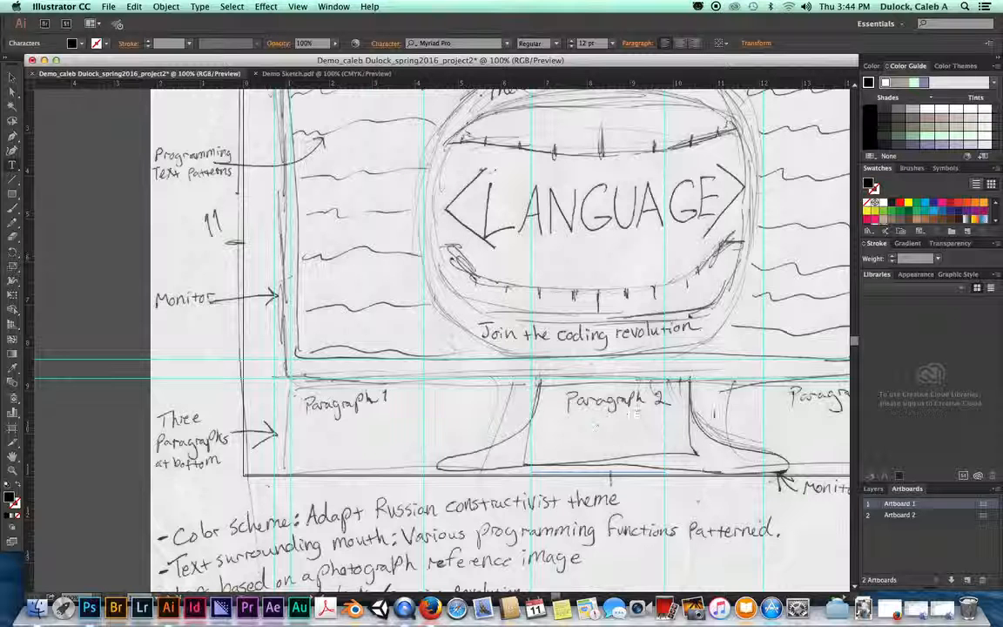
Step: Draw an empty area-type frame over the Paragraph 3 area under the monitor, then bring the browser back
{"action": "left_click", "coordinate": [11, 78]}
{"action": "left_click_drag", "start_coordinate": [732, 398], "coordinate": [190, 327]}
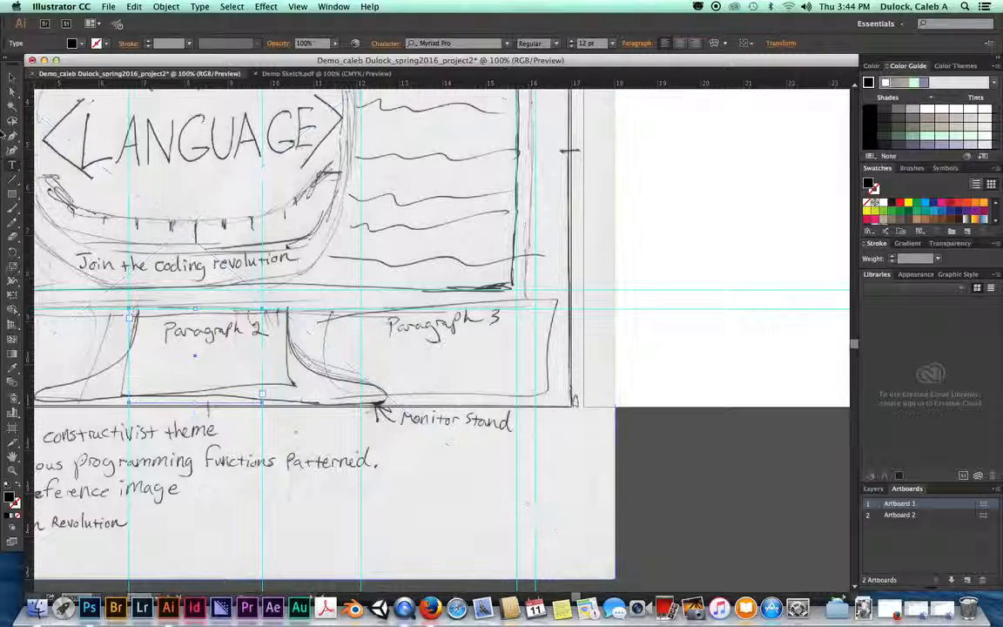
{"action": "left_click", "coordinate": [11, 164]}
{"action": "left_click_drag", "start_coordinate": [361, 309], "coordinate": [534, 410]}
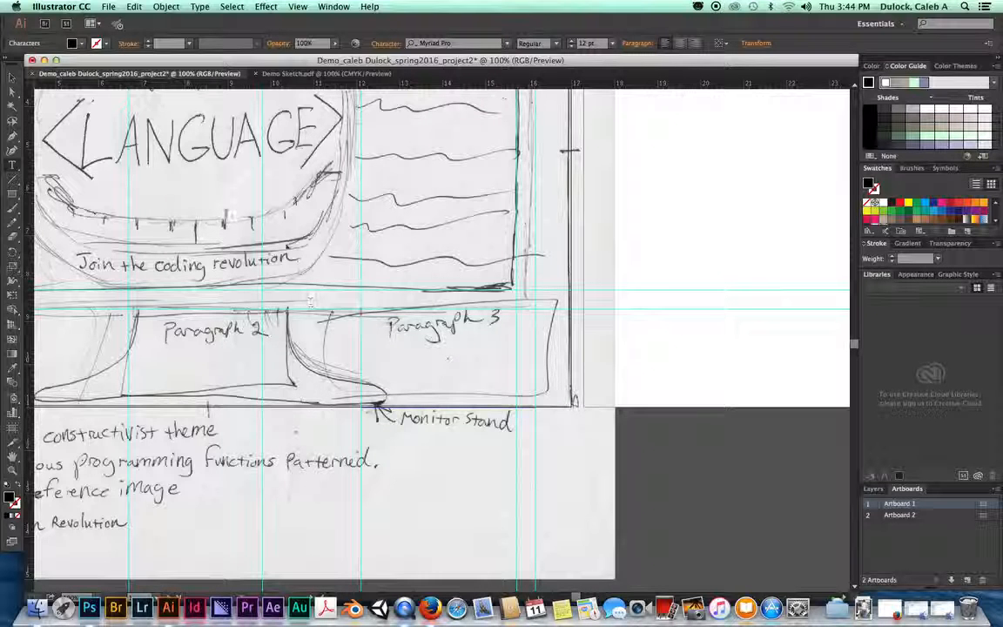
{"action": "left_click", "coordinate": [11, 79]}
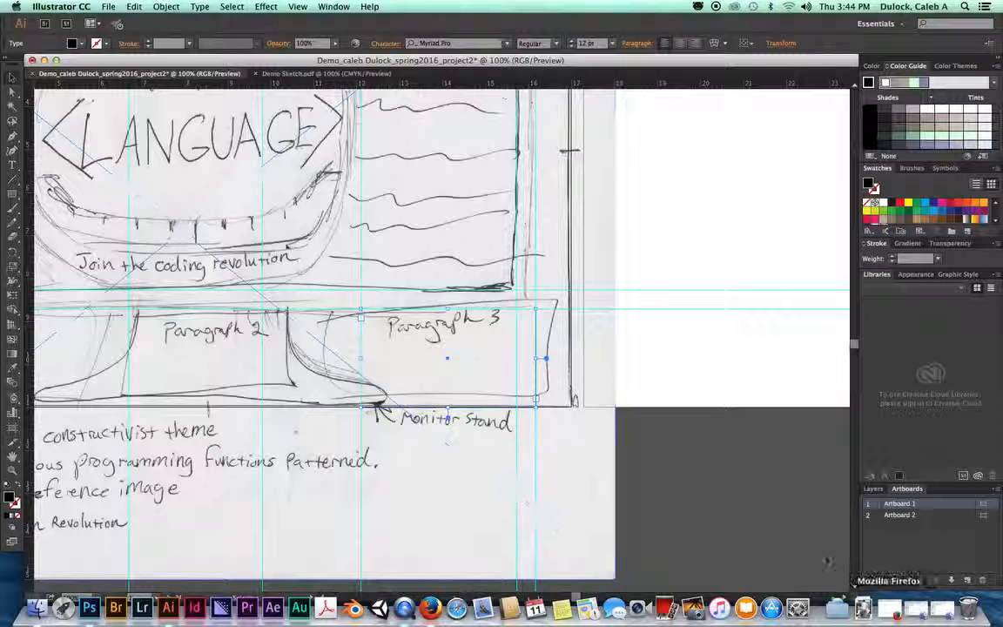
{"action": "left_click", "coordinate": [895, 610]}
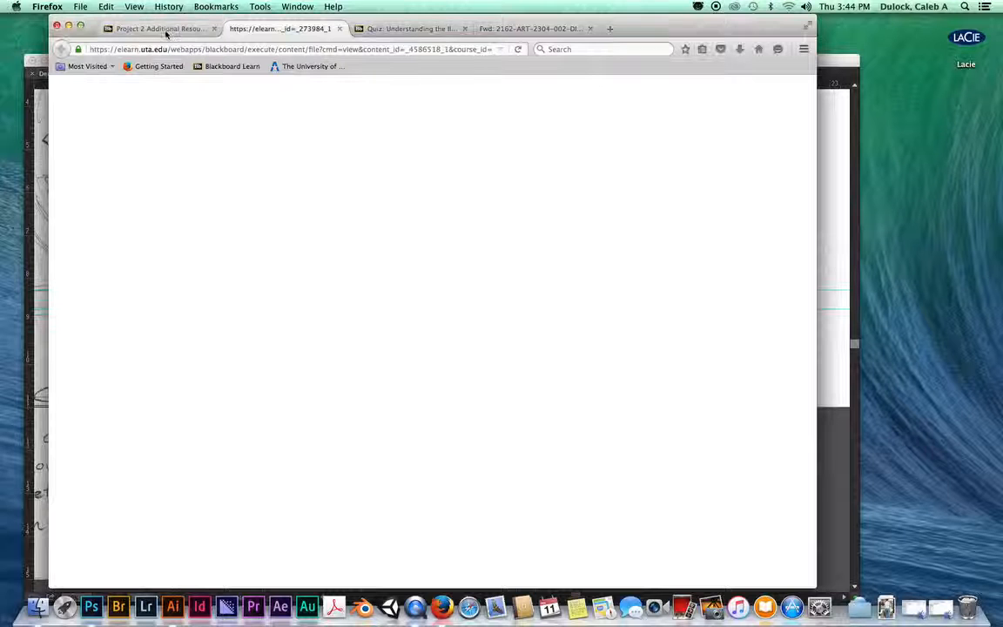
Step: Reload the course page, close the Illustrator interface quiz tab, and return to Project 2 Additional Resources
{"action": "left_click", "coordinate": [517, 49]}
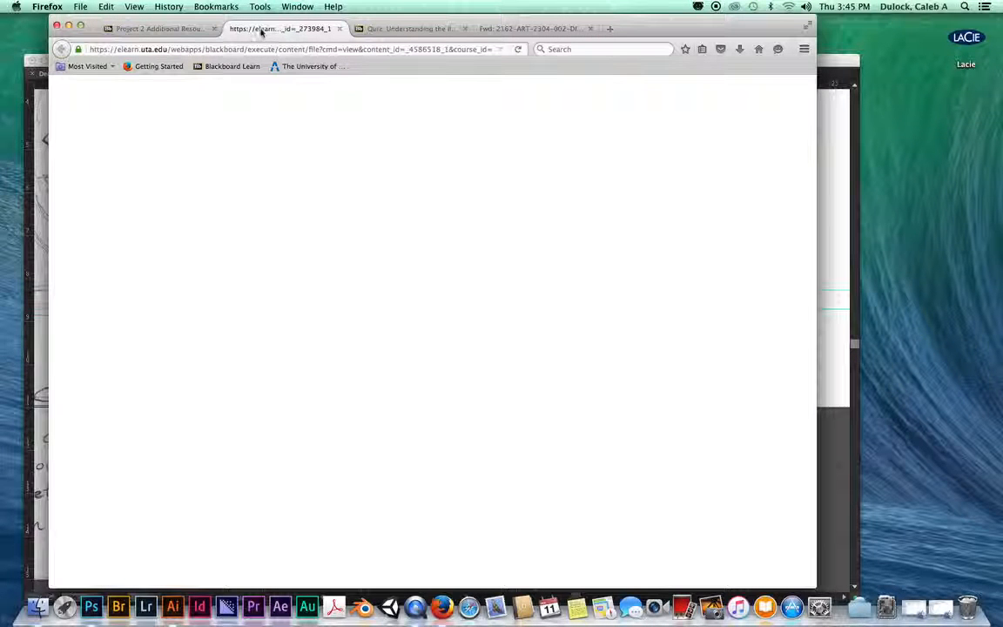
{"action": "left_click", "coordinate": [392, 29]}
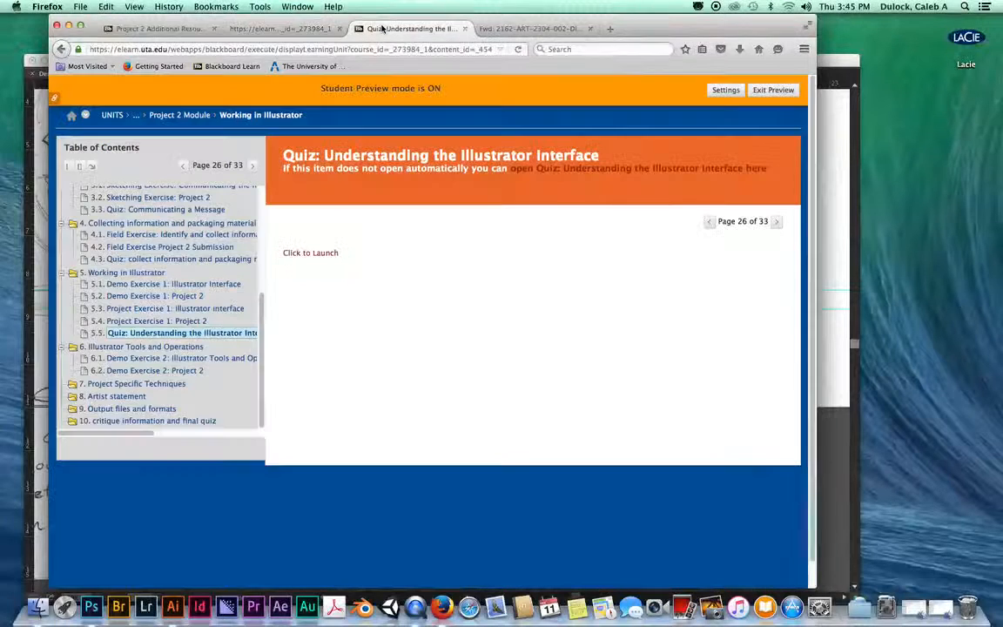
{"action": "key", "text": "super+w"}
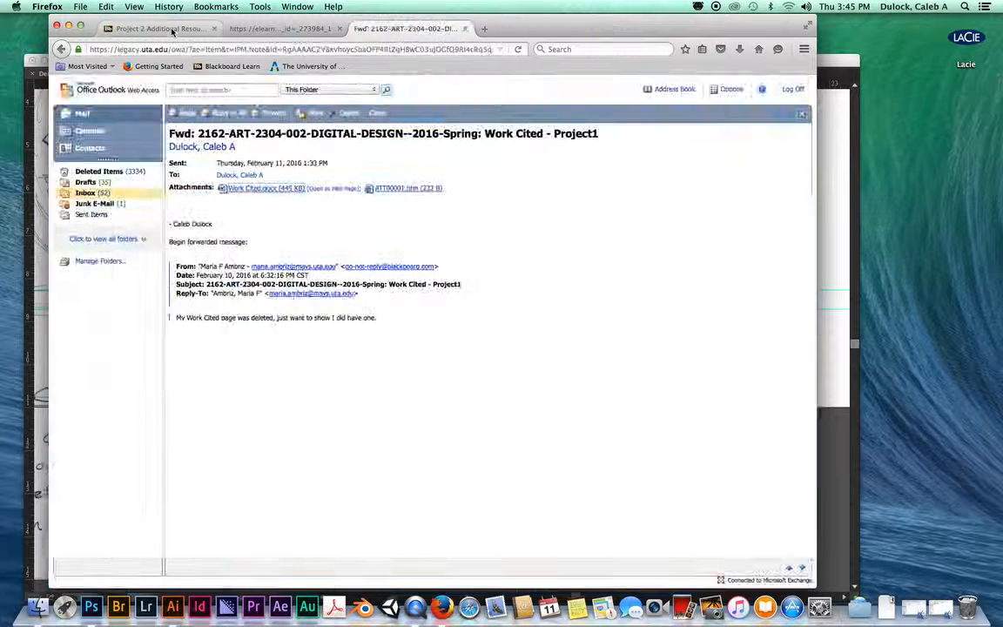
{"action": "left_click", "coordinate": [161, 28]}
Step: Go from the PROJECT 2 page into Project 2 Module's 5.1 Demo Exercise 1 page
{"action": "scroll", "coordinate": [260, 281], "scroll_direction": "up", "scroll_amount": 1}
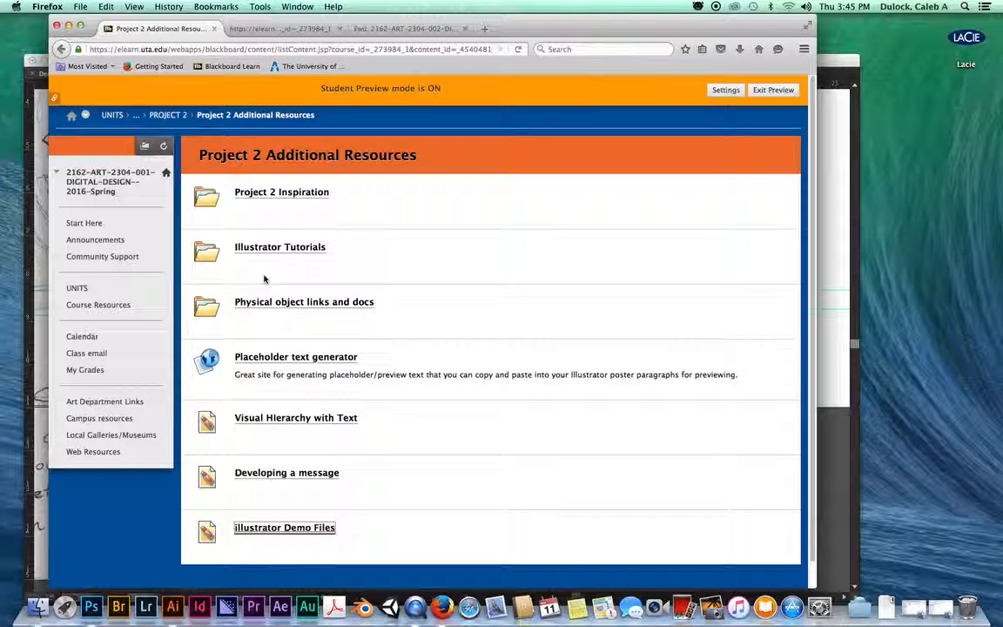
{"action": "left_click", "coordinate": [168, 118]}
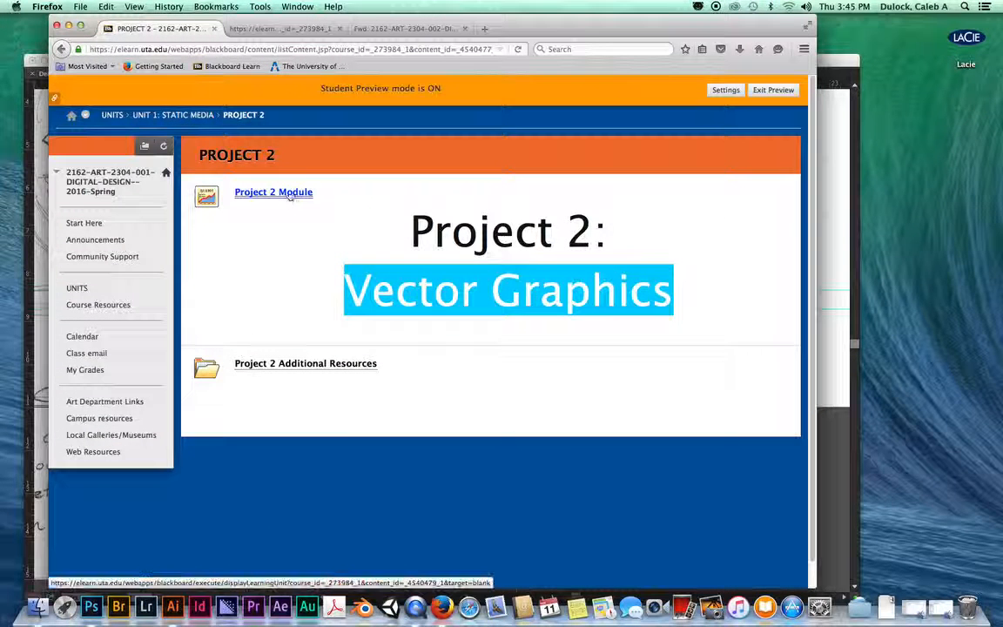
{"action": "left_click", "coordinate": [297, 193]}
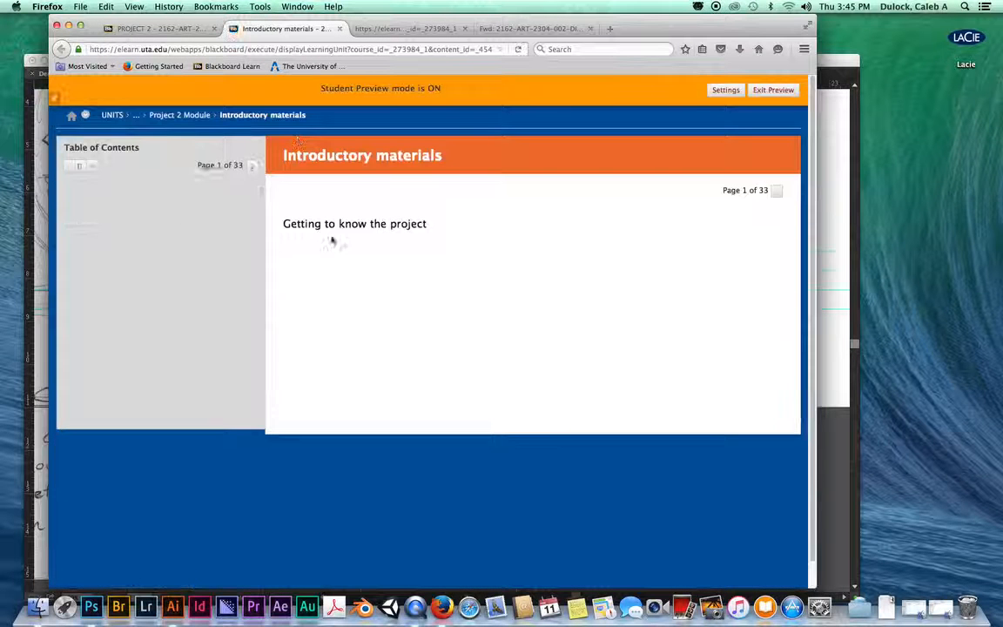
{"action": "scroll", "coordinate": [117, 243], "scroll_direction": "down", "scroll_amount": 3}
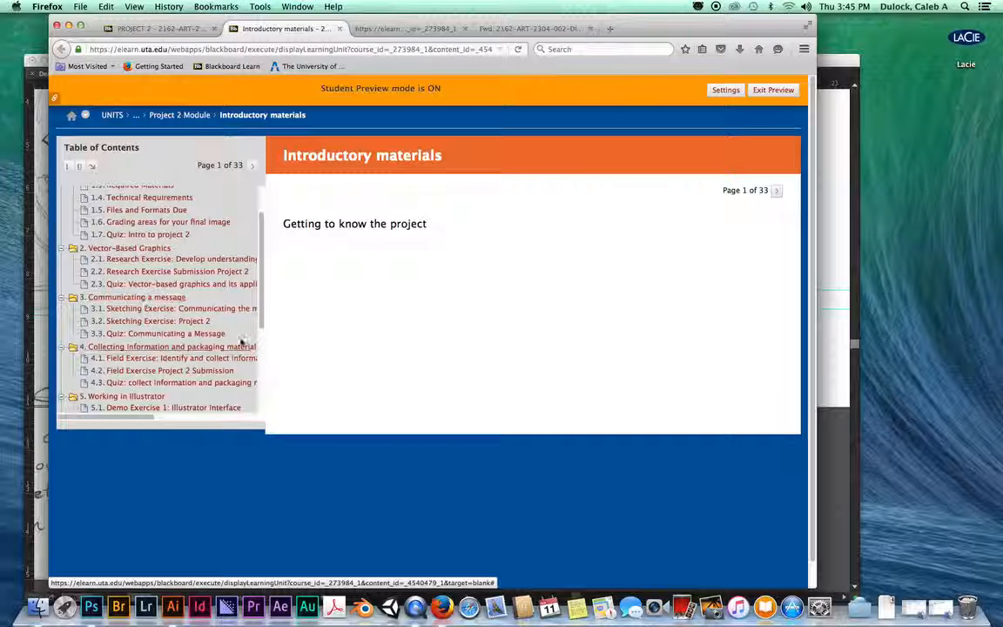
{"action": "scroll", "coordinate": [185, 335], "scroll_direction": "down", "scroll_amount": 5}
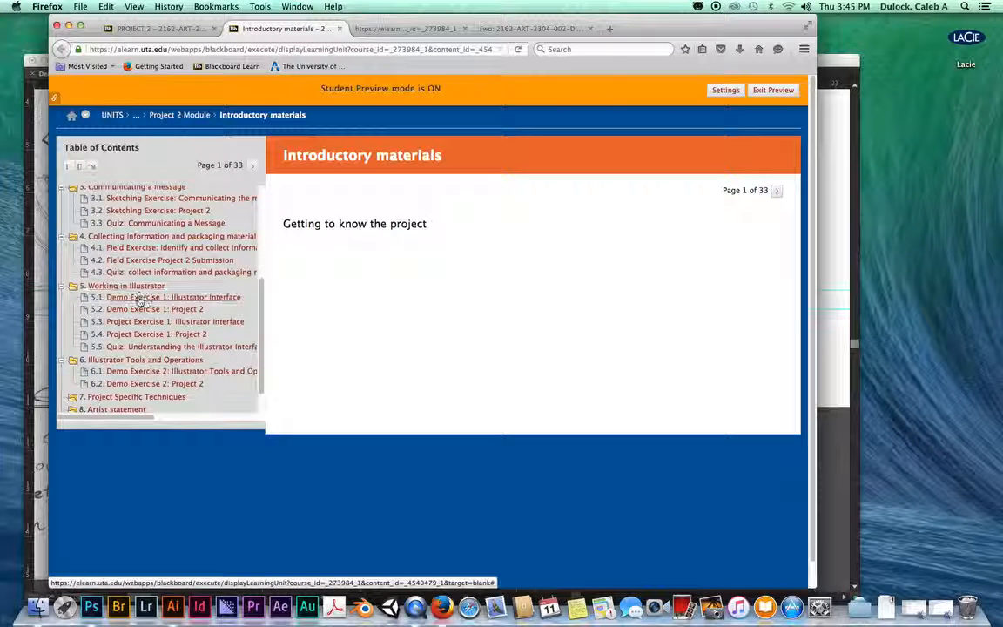
{"action": "left_click", "coordinate": [139, 298]}
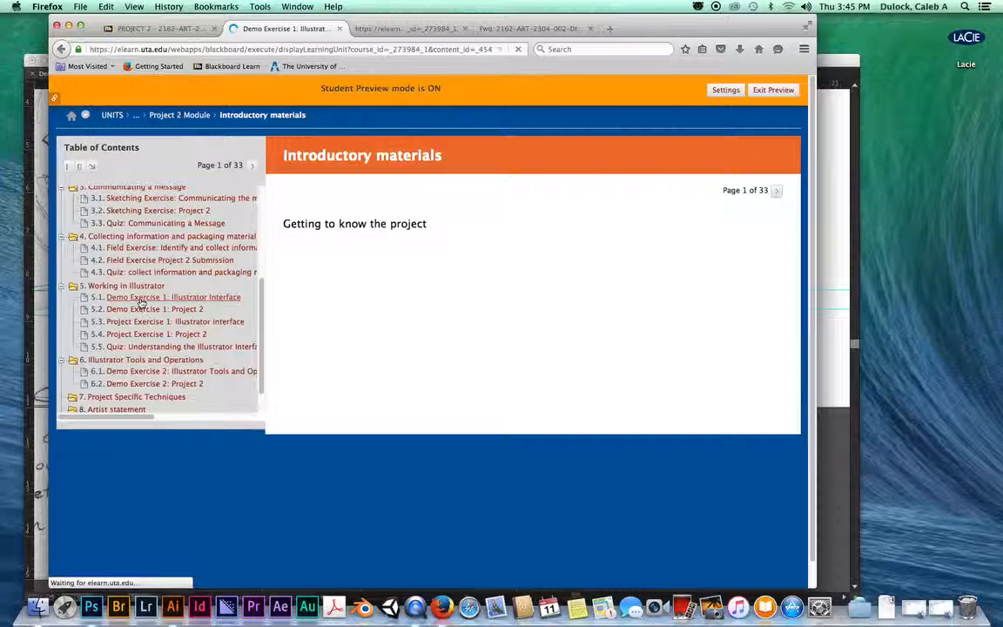
{"action": "scroll", "coordinate": [472, 325], "scroll_direction": "down", "scroll_amount": 1}
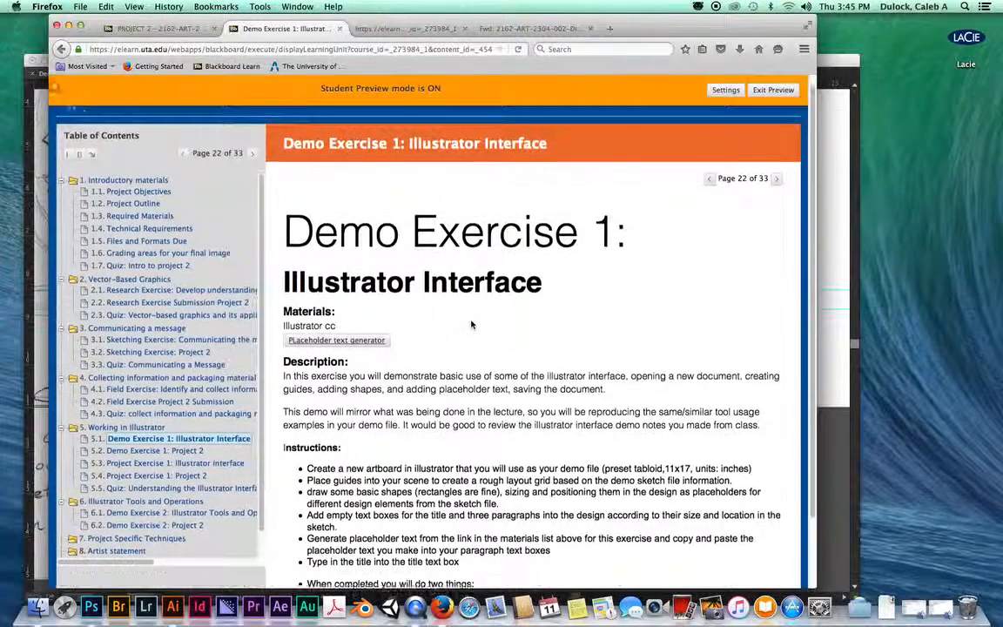
{"action": "scroll", "coordinate": [472, 325], "scroll_direction": "down", "scroll_amount": 1}
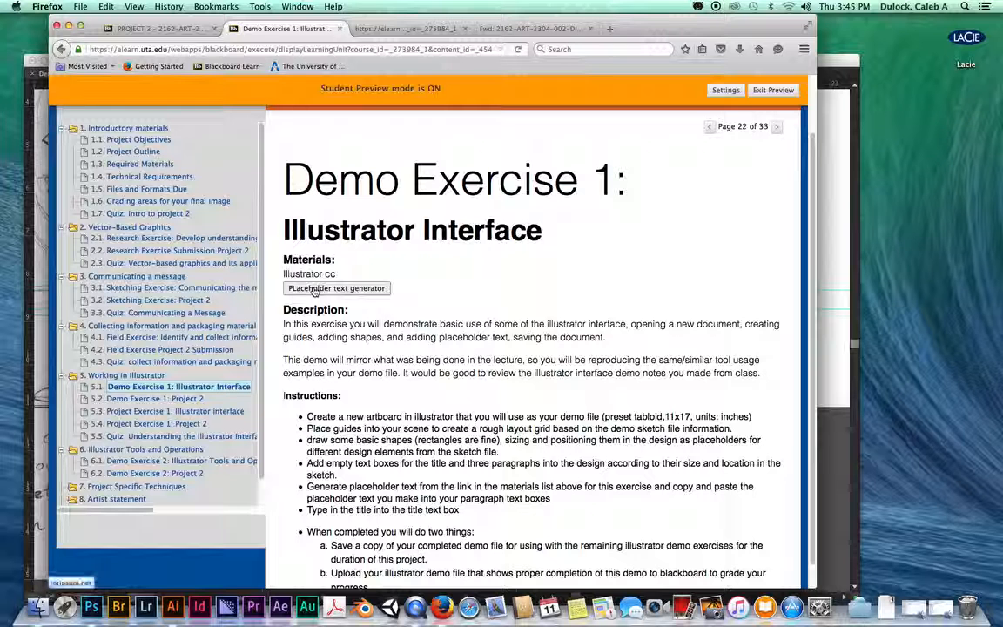
Step: Open loripsum.net and set the number of paragraphs to 1
{"action": "left_click", "coordinate": [340, 295]}
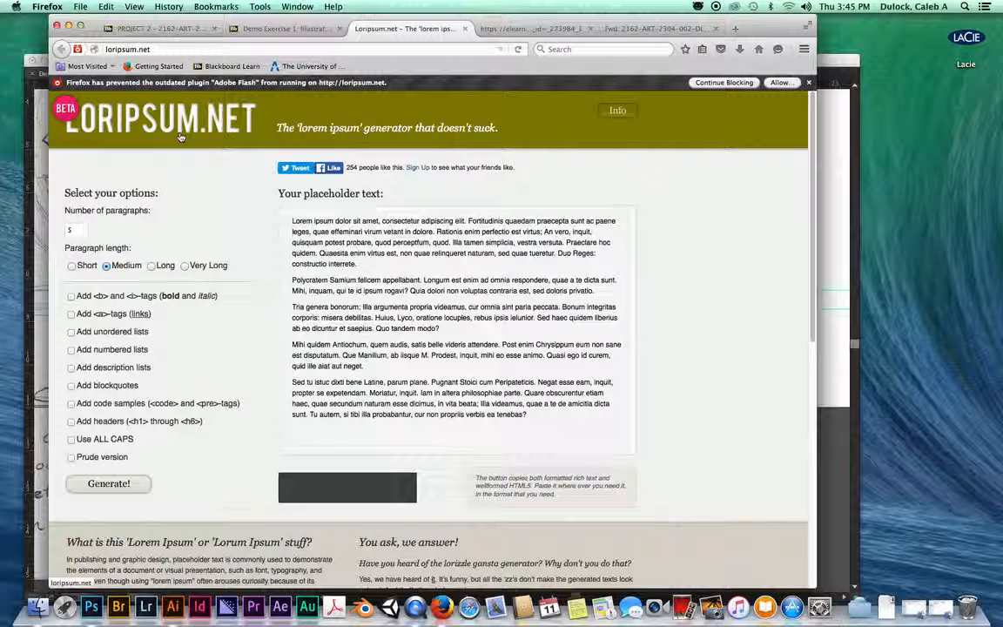
{"action": "left_click", "coordinate": [87, 228]}
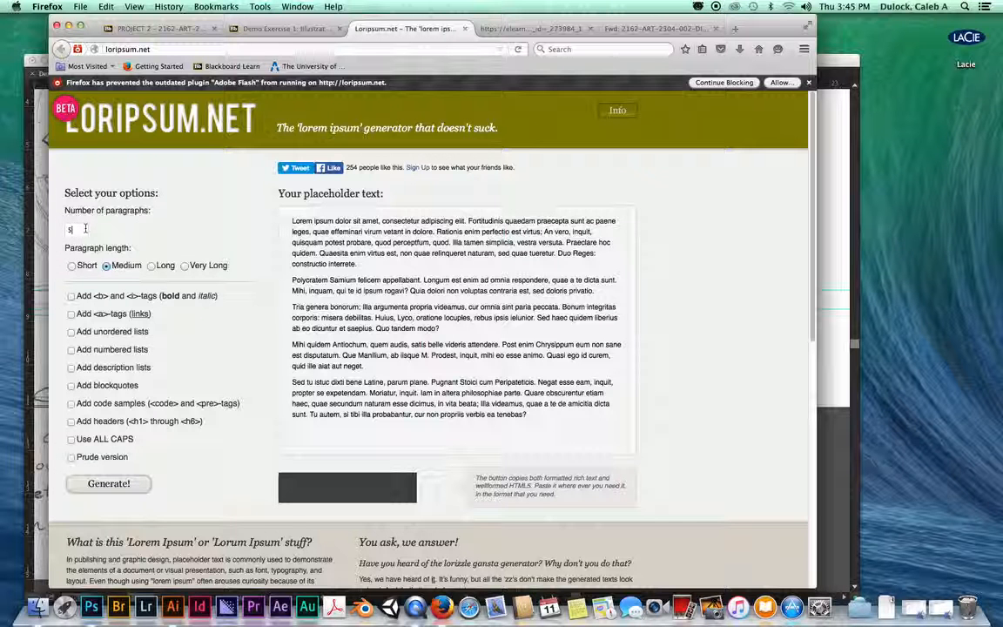
{"action": "left_click_drag", "start_coordinate": [86, 228], "coordinate": [37, 224]}
{"action": "type", "text": "1"}
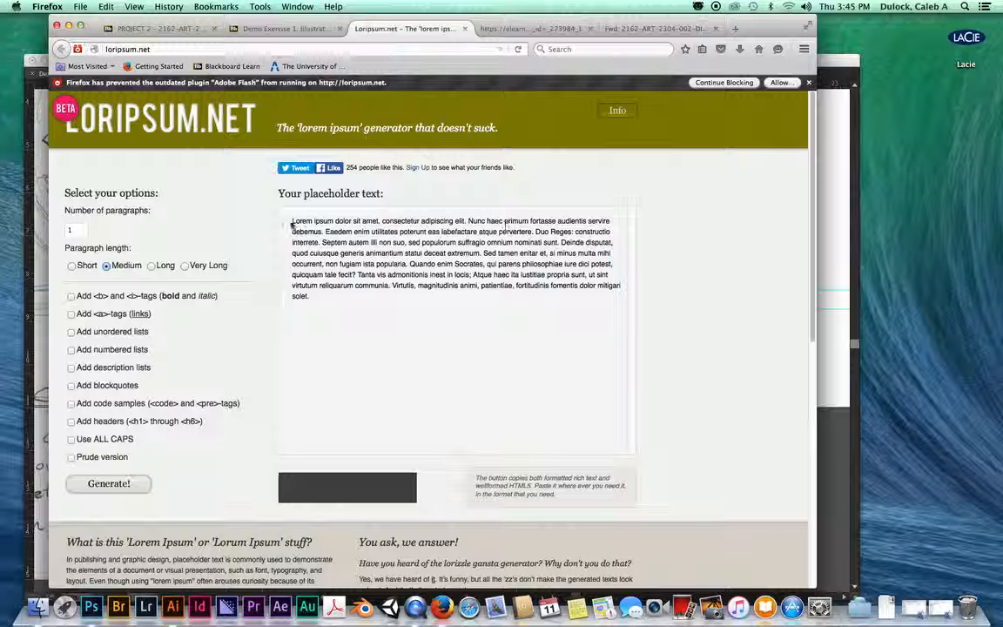
{"action": "left_click_drag", "start_coordinate": [291, 221], "coordinate": [489, 302]}
{"action": "left_click", "coordinate": [489, 301]}
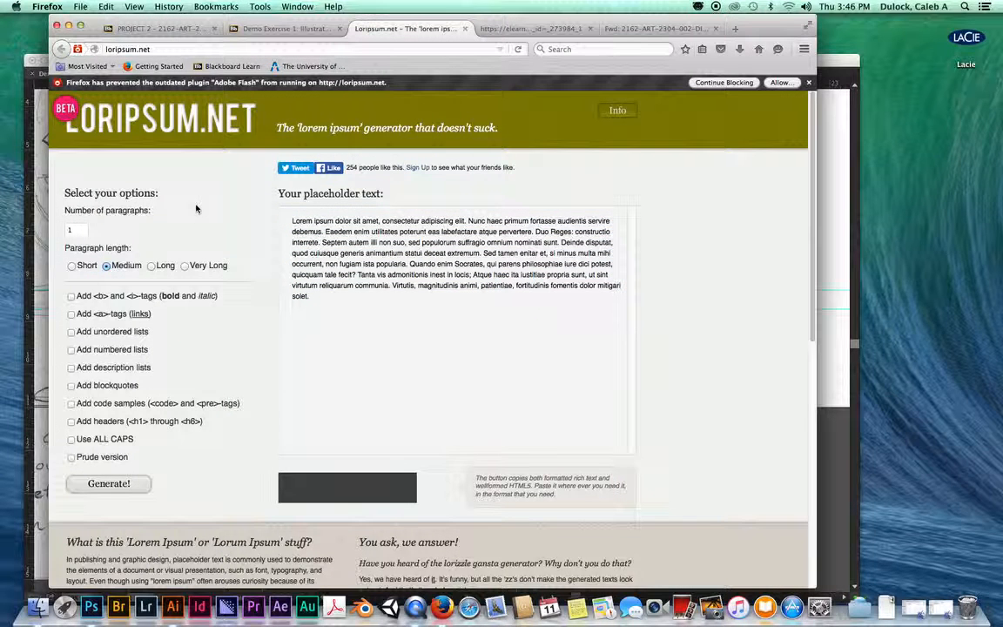
Step: Try the short, medium, long and very long paragraph lengths, settling on Long
{"action": "scroll", "coordinate": [271, 252], "scroll_direction": "down", "scroll_amount": 2}
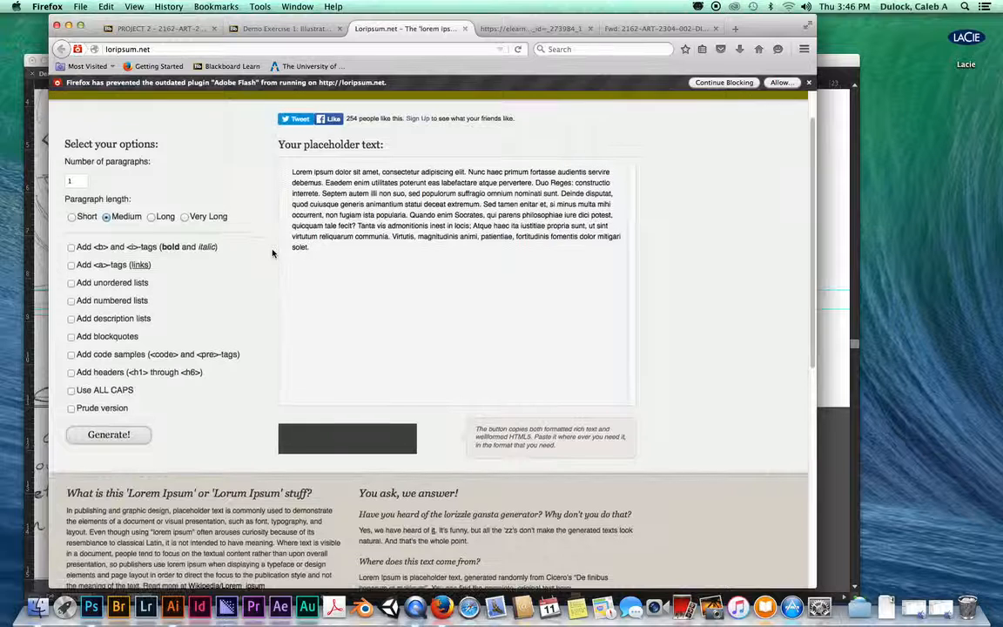
{"action": "scroll", "coordinate": [272, 252], "scroll_direction": "up", "scroll_amount": 1}
{"action": "left_click", "coordinate": [72, 241]}
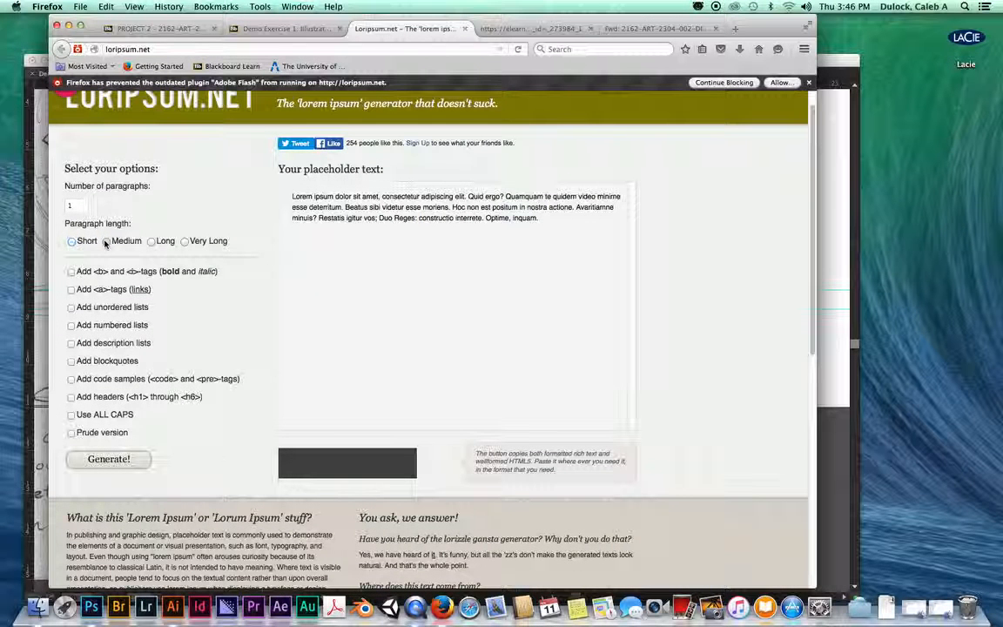
{"action": "left_click", "coordinate": [106, 242]}
{"action": "left_click", "coordinate": [158, 243]}
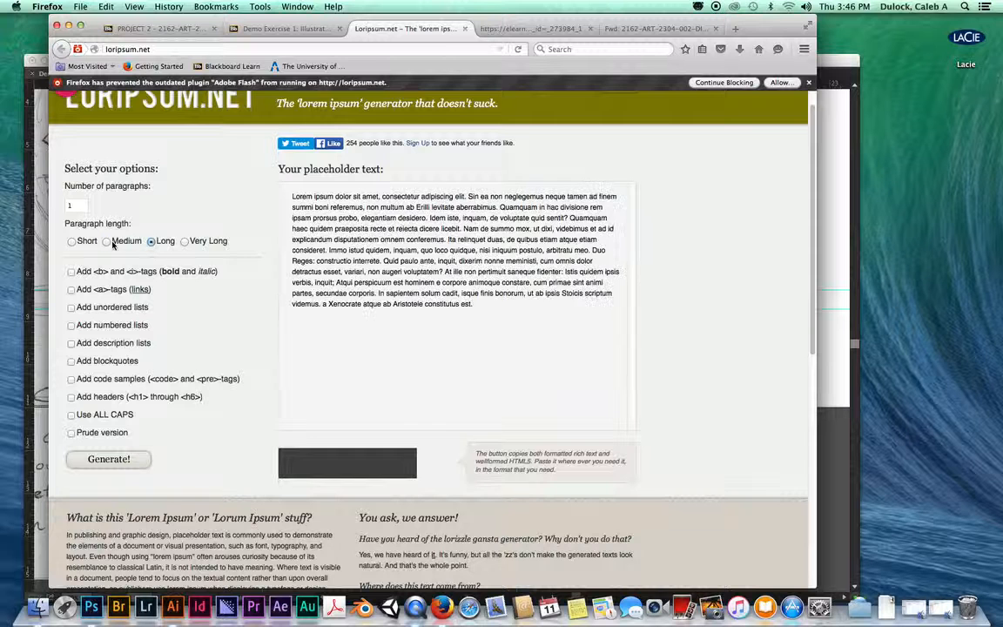
{"action": "left_click", "coordinate": [106, 242]}
{"action": "left_click", "coordinate": [151, 243]}
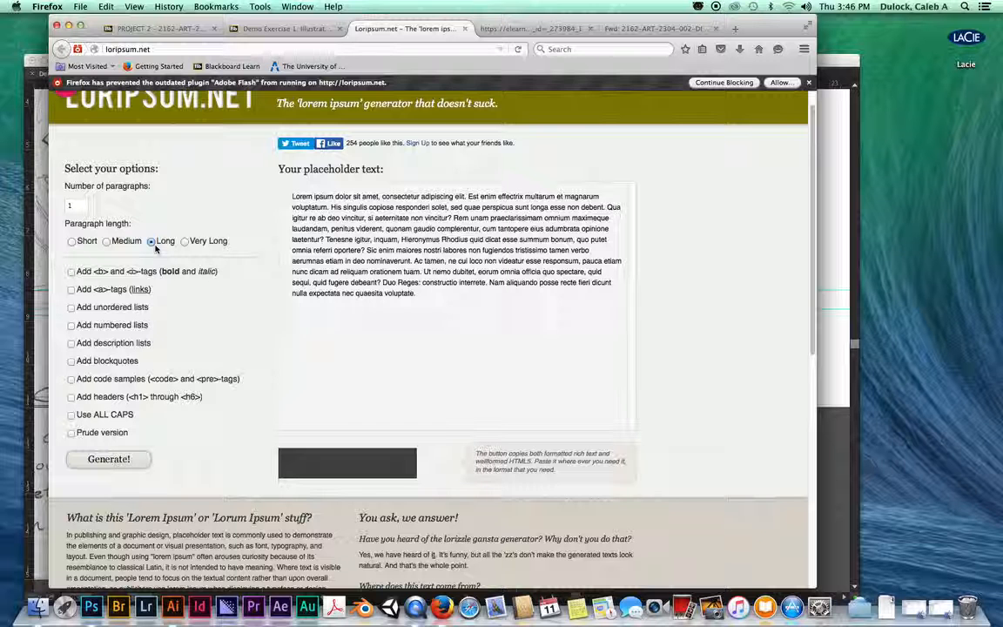
{"action": "left_click", "coordinate": [209, 240]}
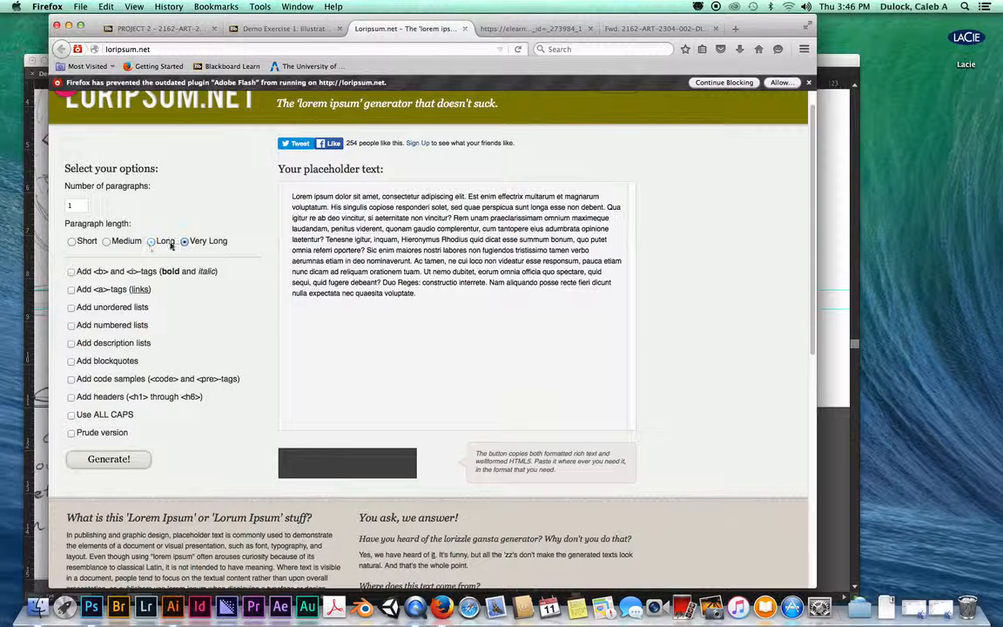
{"action": "left_click", "coordinate": [151, 242]}
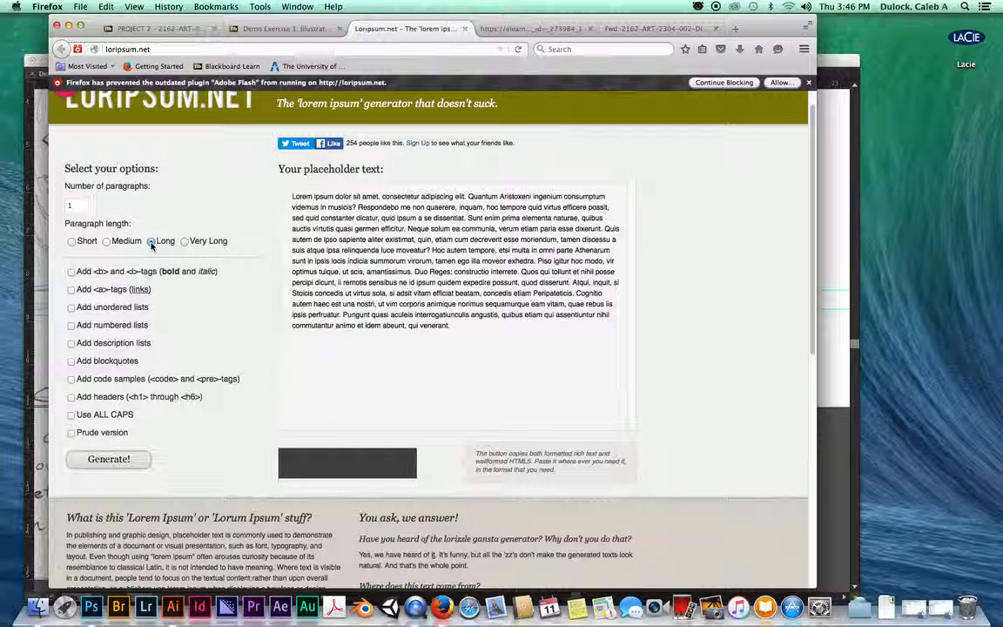
{"action": "left_click", "coordinate": [123, 243]}
{"action": "left_click", "coordinate": [151, 242]}
{"action": "scroll", "coordinate": [540, 323], "scroll_direction": "down", "scroll_amount": 8}
{"action": "scroll", "coordinate": [523, 309], "scroll_direction": "up", "scroll_amount": 8}
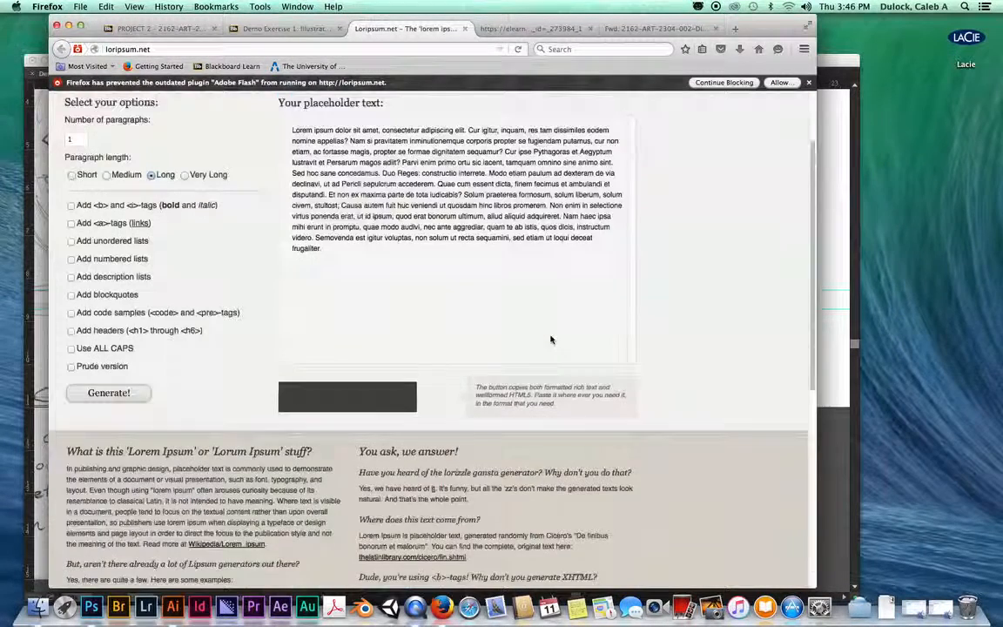
Step: Regenerate the long paragraph, select all of it, and return to Illustrator
{"action": "left_click_drag", "start_coordinate": [323, 298], "coordinate": [288, 178]}
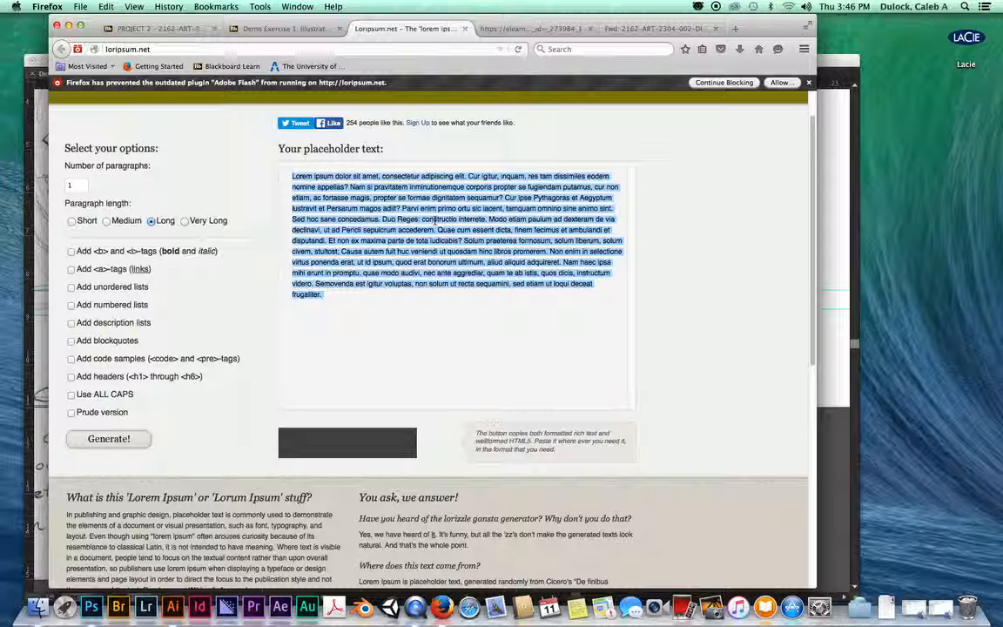
{"action": "key", "text": "super+r"}
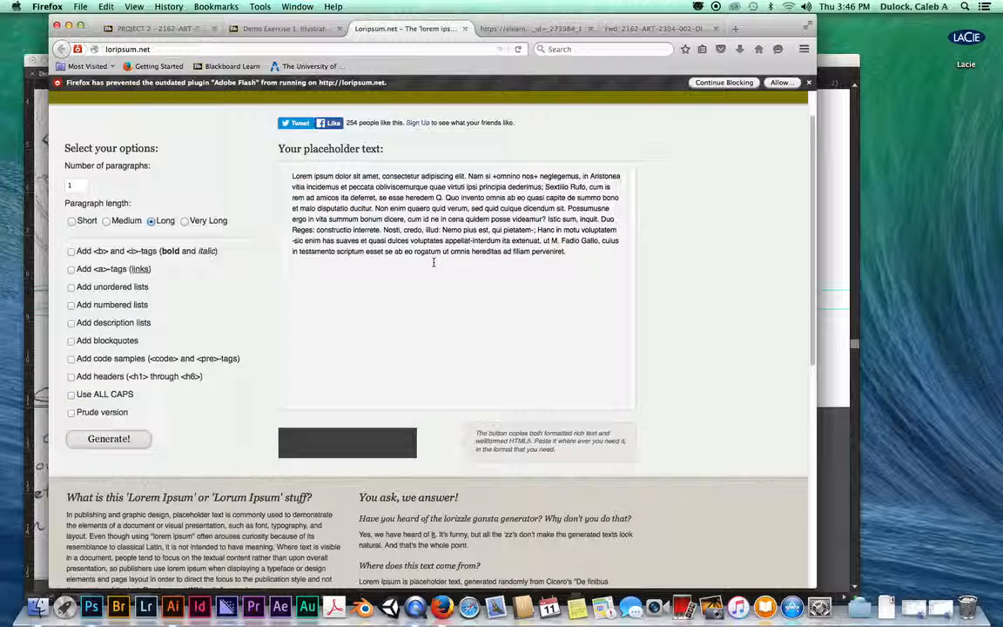
{"action": "left_click_drag", "start_coordinate": [571, 250], "coordinate": [292, 172]}
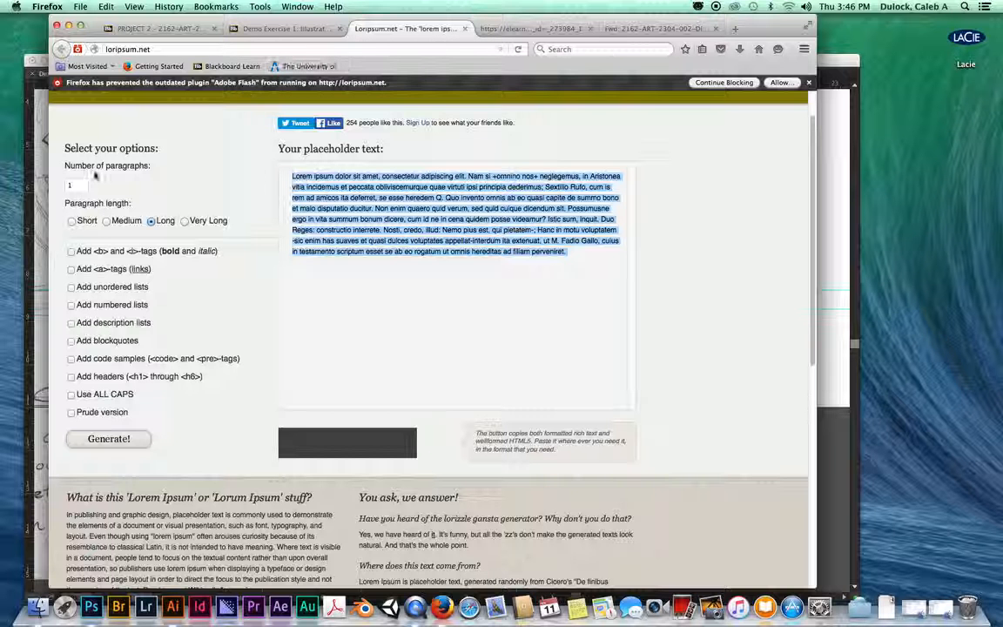
{"action": "key", "text": "super+Tab"}
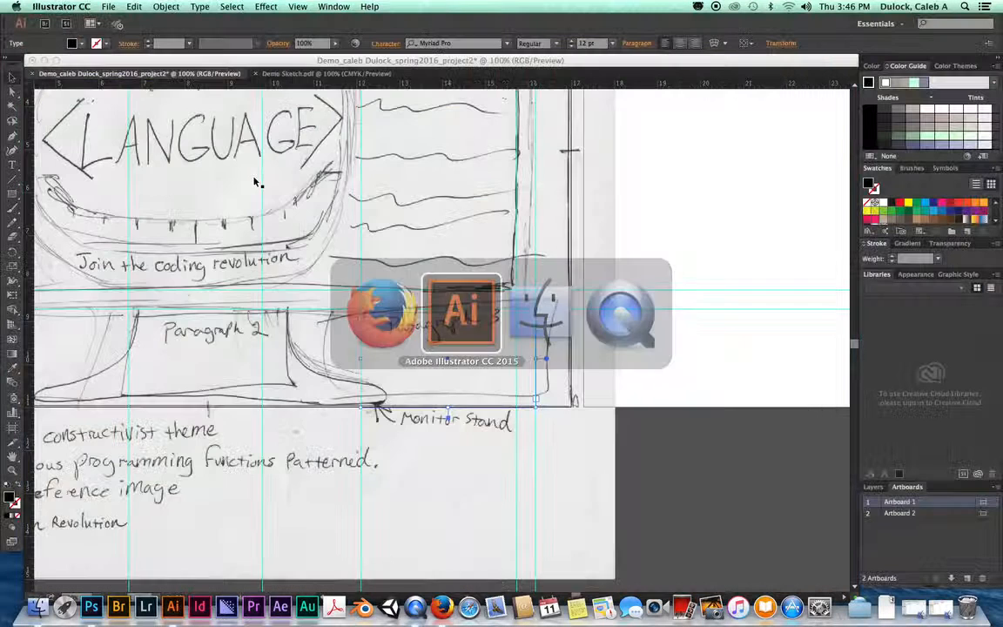
Step: Select the Paragraph 1 frame, show Layer 1's contents in the Layers panel, and widen the dock
{"action": "scroll", "coordinate": [277, 189], "scroll_direction": "left", "scroll_amount": 10}
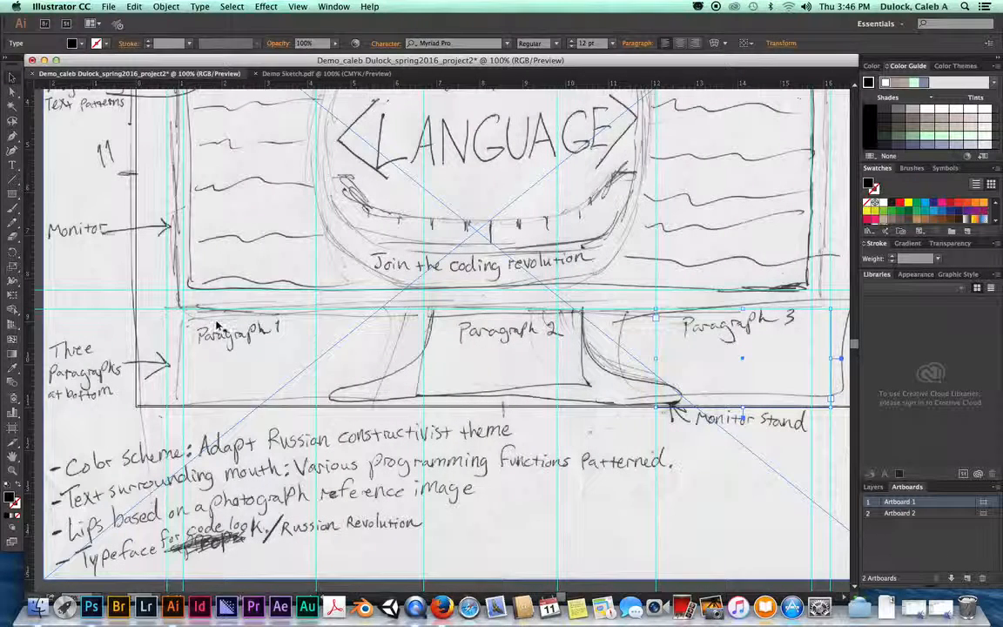
{"action": "left_click", "coordinate": [215, 324]}
{"action": "left_click", "coordinate": [186, 383]}
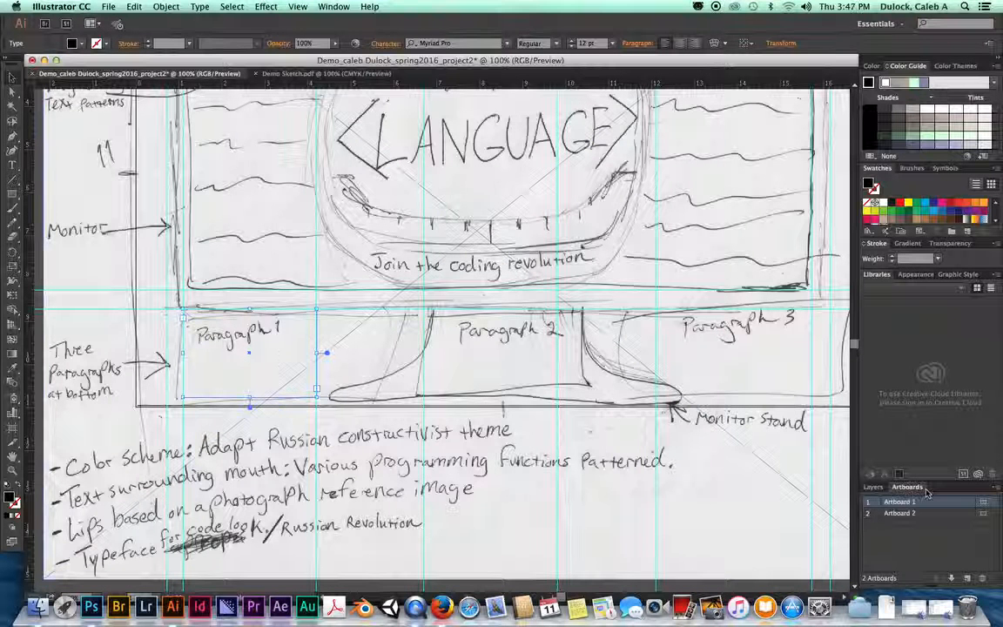
{"action": "left_click", "coordinate": [874, 487]}
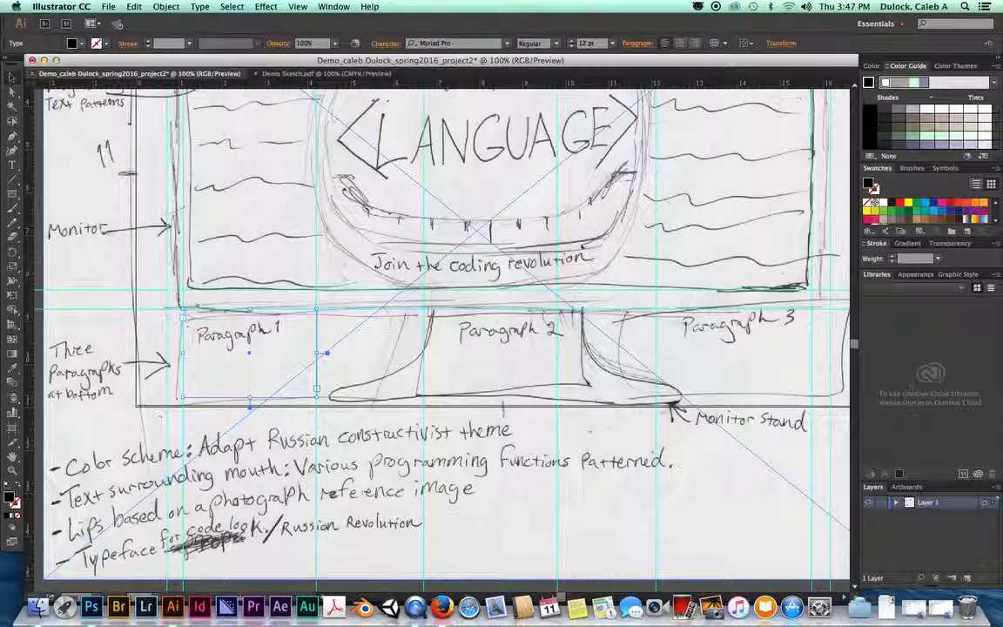
{"action": "left_click", "coordinate": [896, 503]}
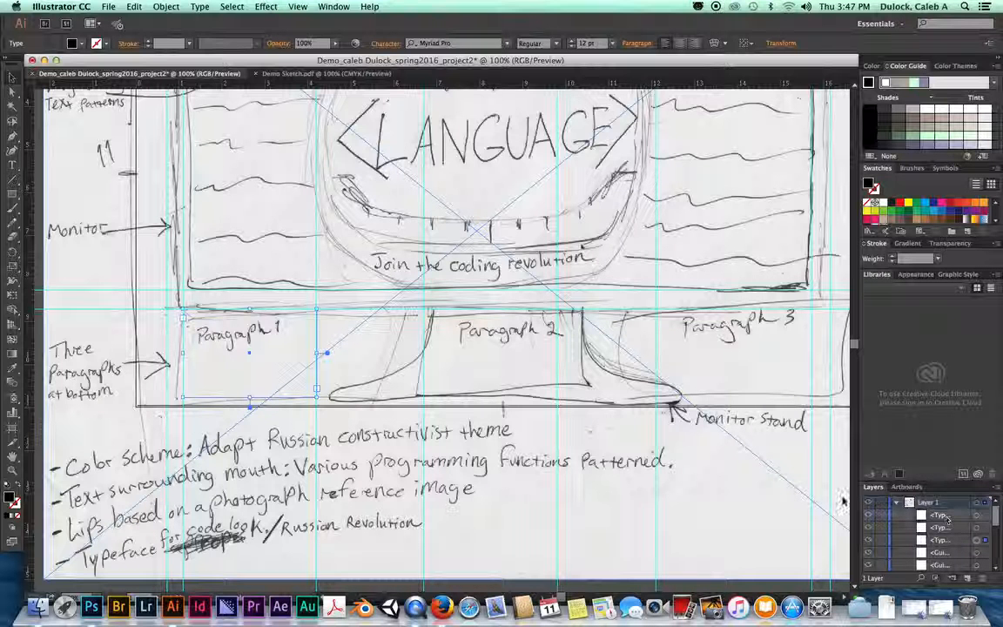
{"action": "left_click_drag", "start_coordinate": [856, 495], "coordinate": [809, 496]}
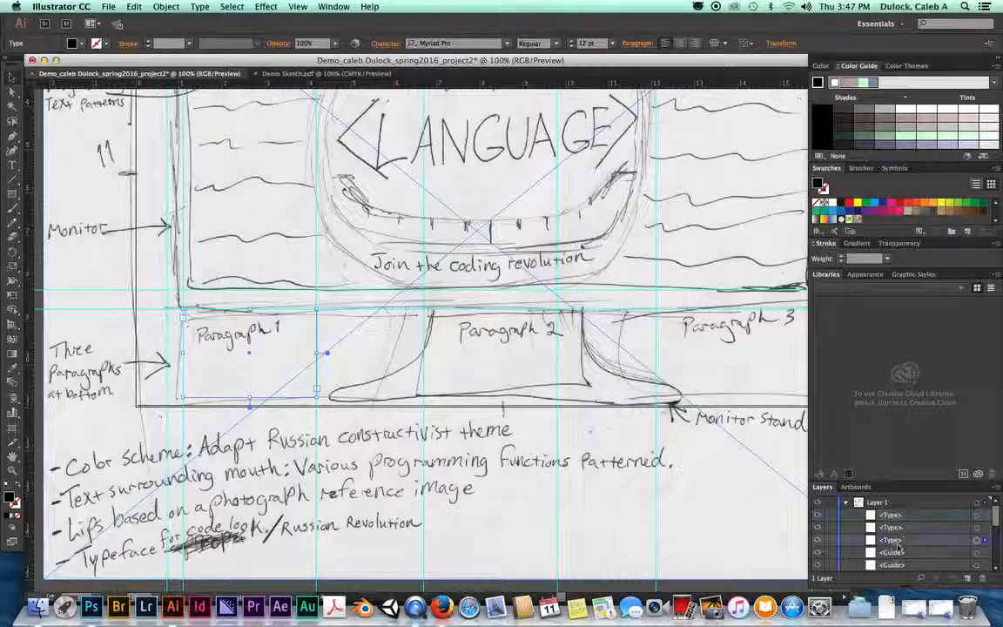
Step: Use the Layers target circles to identify which Type entry is each paragraph frame
{"action": "left_click", "coordinate": [979, 516]}
{"action": "left_click", "coordinate": [978, 526]}
{"action": "left_click", "coordinate": [977, 529]}
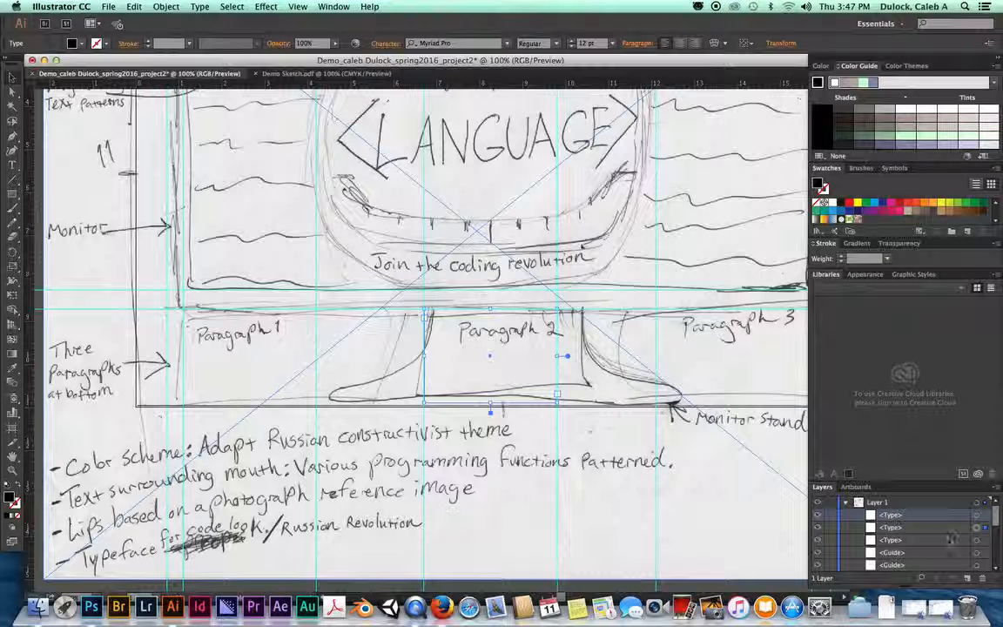
{"action": "left_click", "coordinate": [977, 540]}
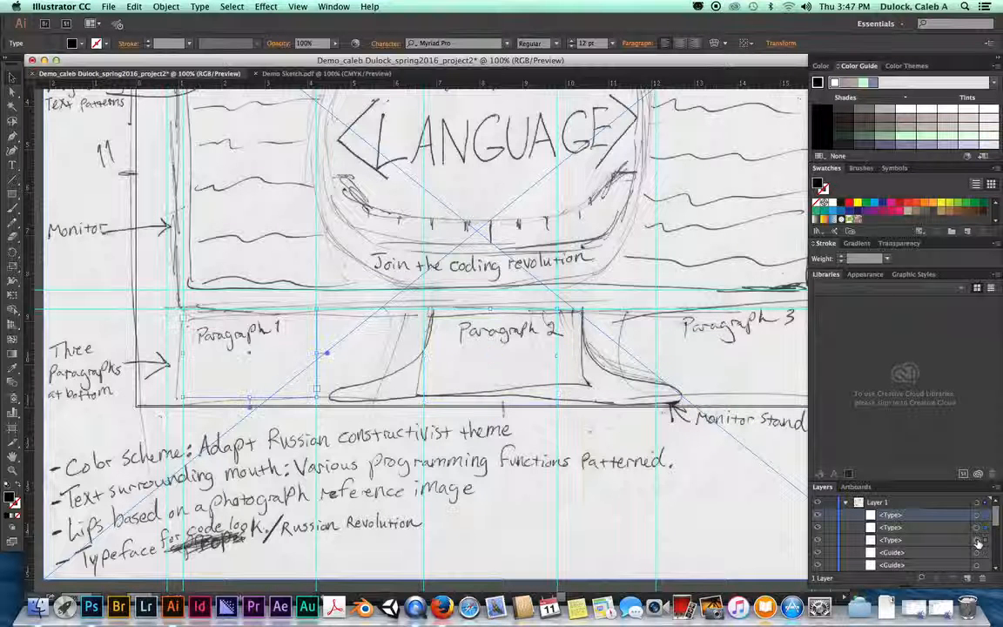
{"action": "left_click", "coordinate": [977, 528]}
{"action": "left_click", "coordinate": [976, 516]}
{"action": "left_click", "coordinate": [976, 530]}
{"action": "left_click", "coordinate": [977, 540]}
{"action": "left_click", "coordinate": [977, 528]}
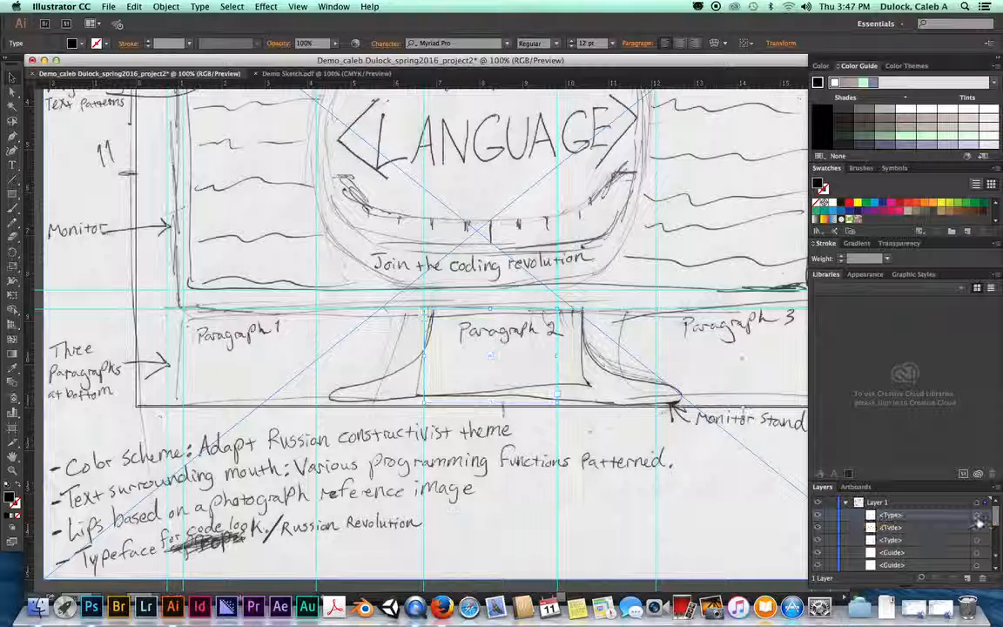
{"action": "left_click", "coordinate": [976, 540]}
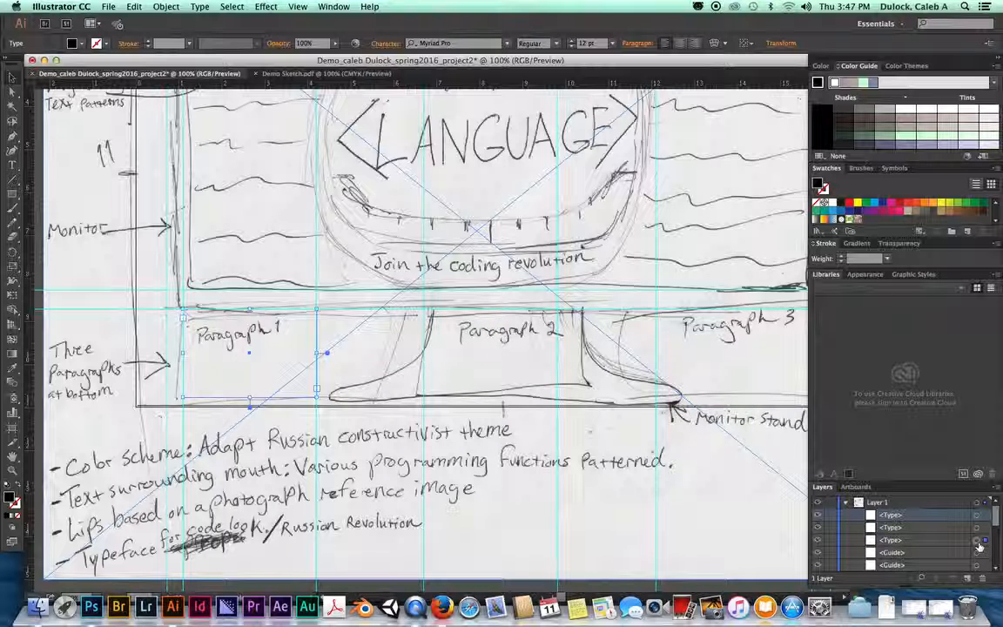
{"action": "left_click", "coordinate": [897, 542]}
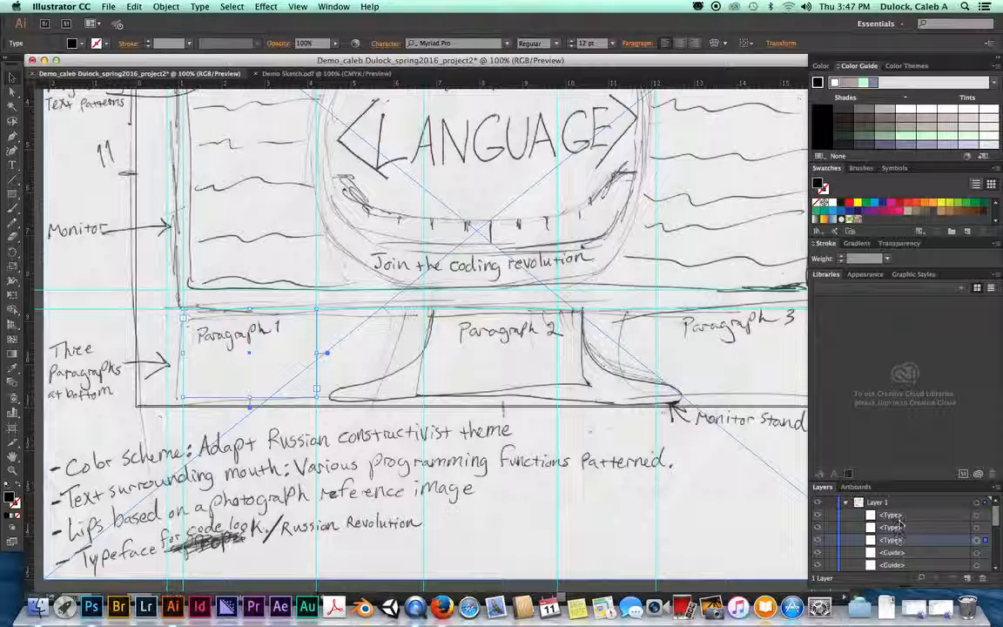
{"action": "left_click", "coordinate": [898, 516]}
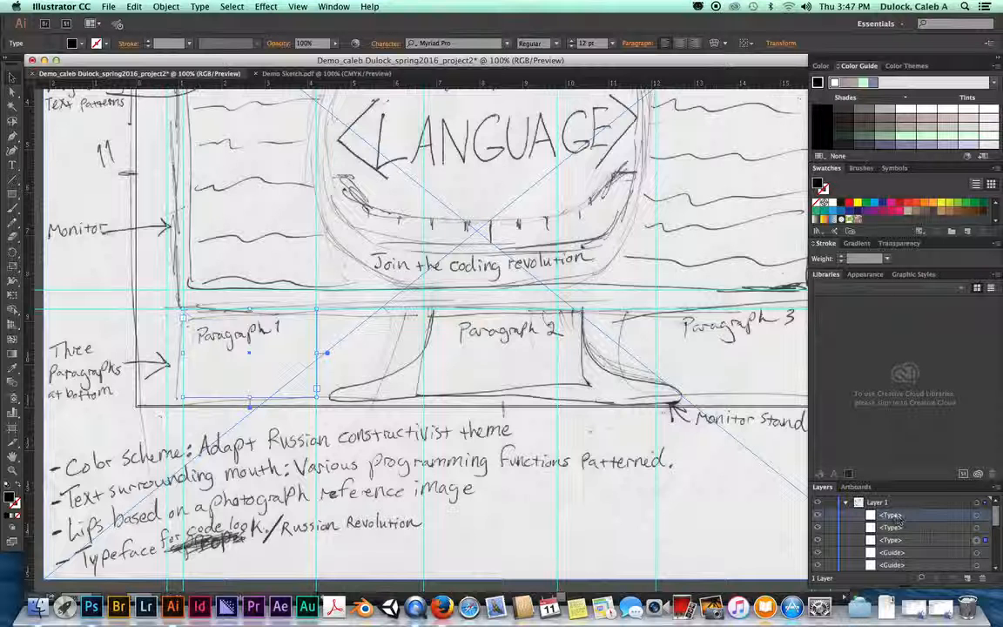
Step: Exit the accidental isolation of the placed sketch and reselect the Paragraph 1 frame
{"action": "left_click", "coordinate": [252, 338]}
{"action": "left_click", "coordinate": [196, 324]}
{"action": "double_click", "coordinate": [196, 324]}
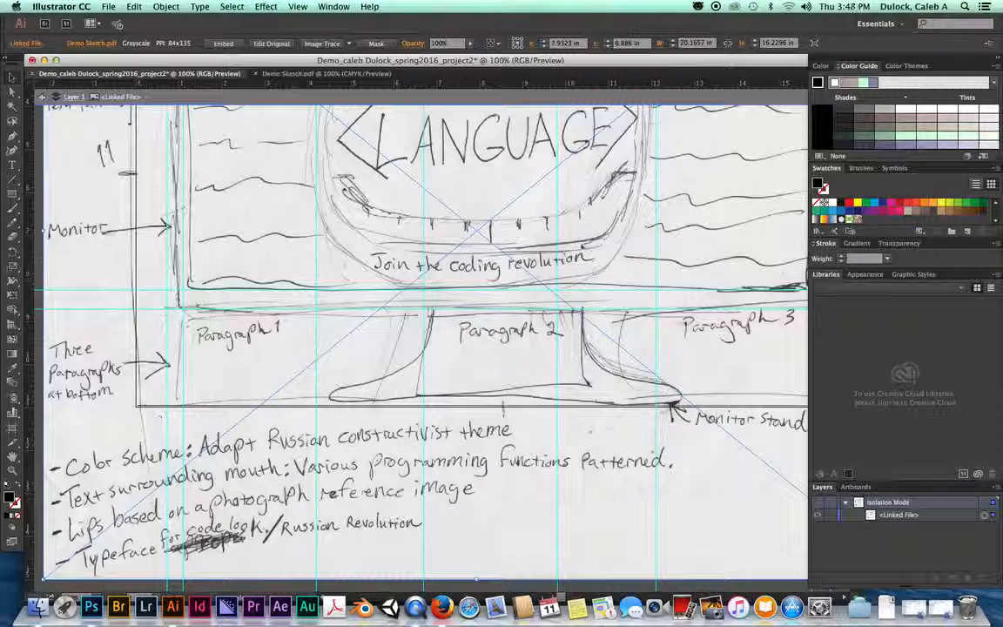
{"action": "left_click", "coordinate": [43, 96]}
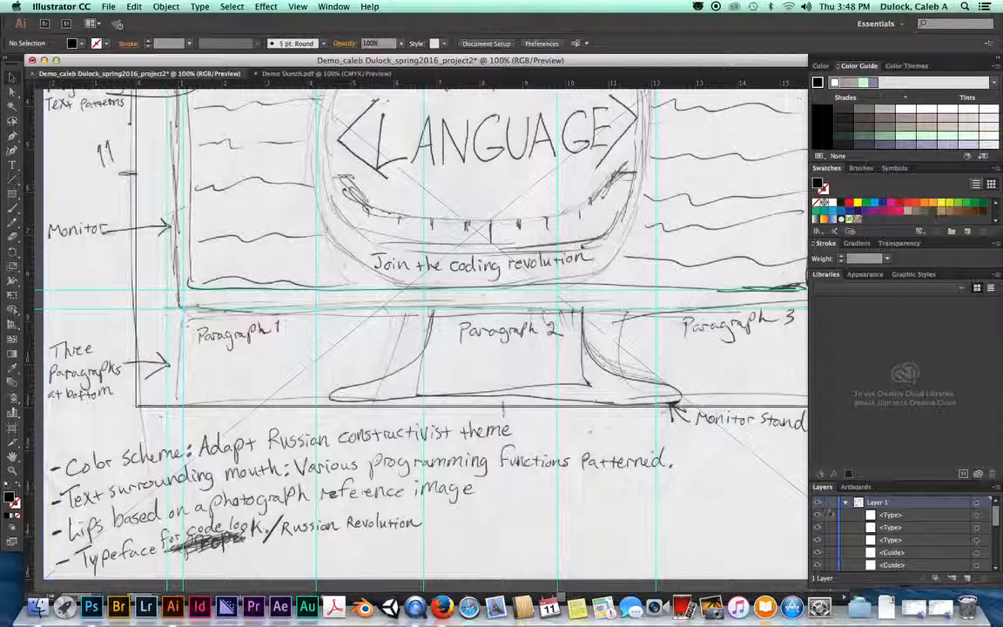
{"action": "left_click", "coordinate": [978, 540]}
{"action": "left_click", "coordinate": [978, 541]}
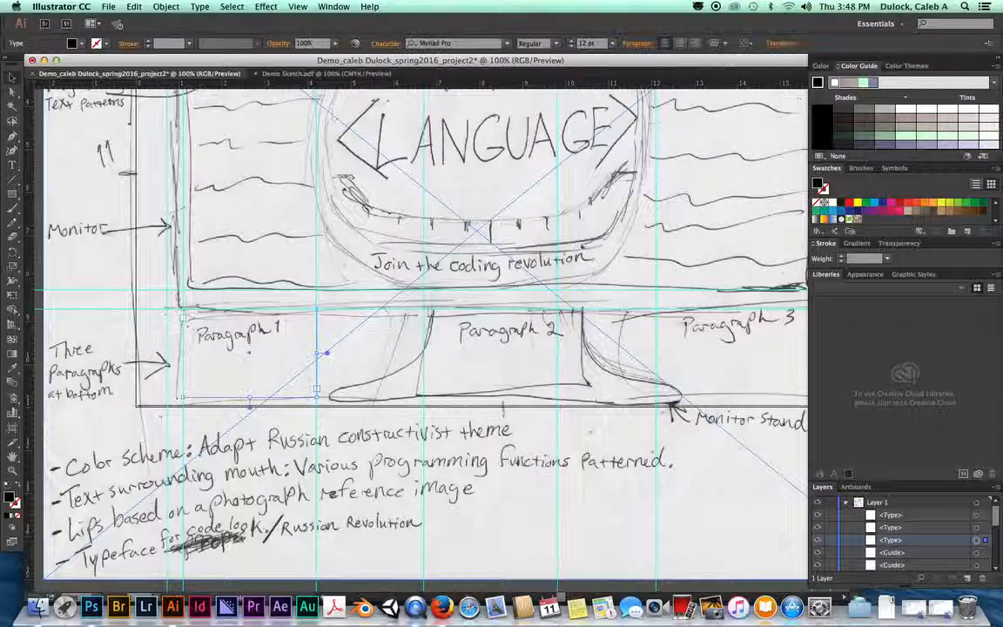
Step: Delete the stray empty point text and place the text cursor inside the Paragraph 1 frame
{"action": "left_click", "coordinate": [12, 164]}
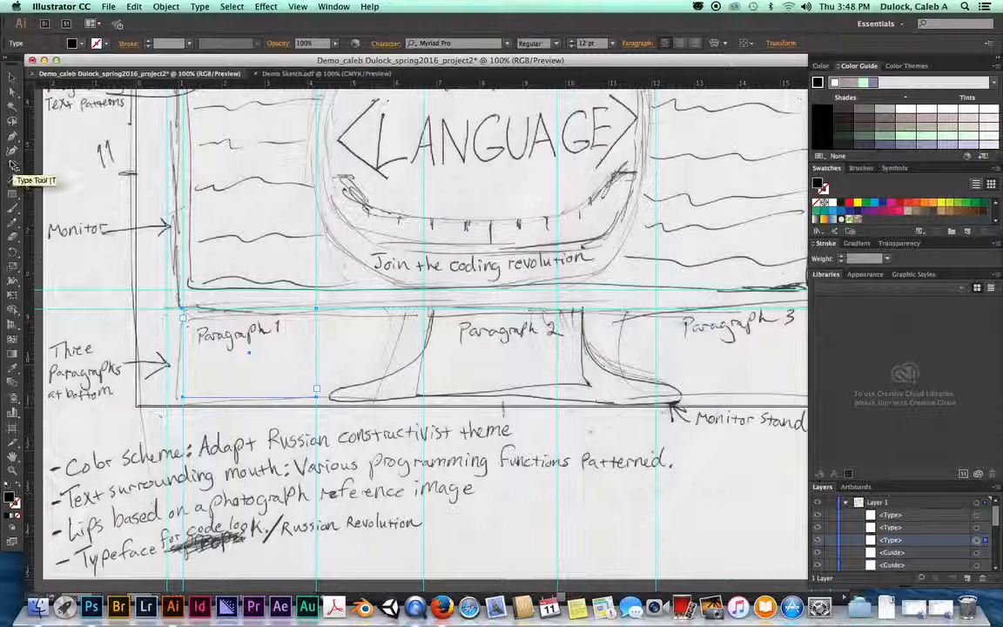
{"action": "left_click", "coordinate": [187, 319]}
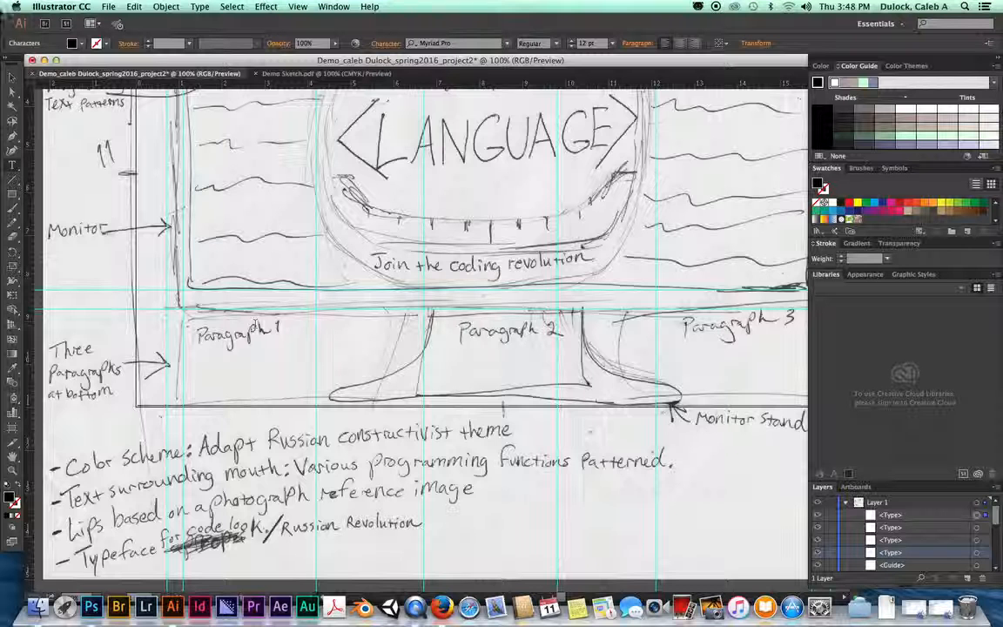
{"action": "left_click", "coordinate": [12, 76]}
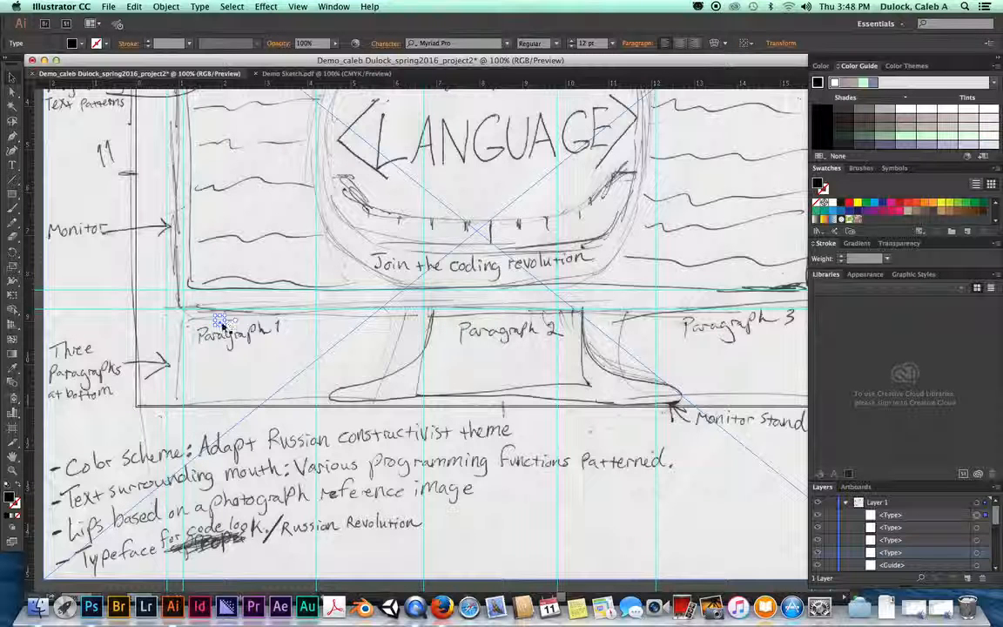
{"action": "key", "text": "Delete"}
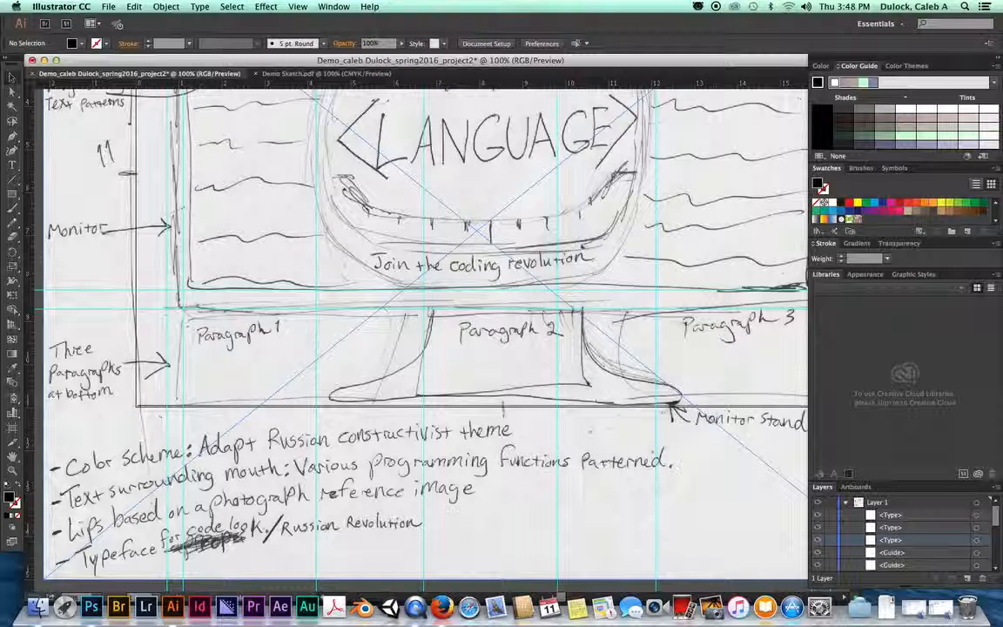
{"action": "left_click", "coordinate": [977, 542]}
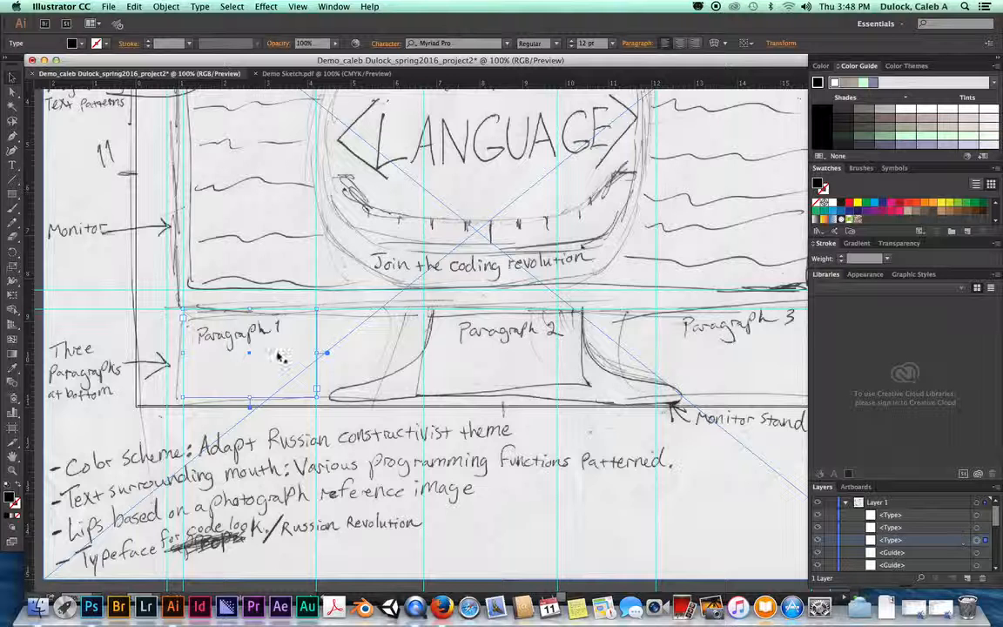
{"action": "left_click", "coordinate": [10, 162]}
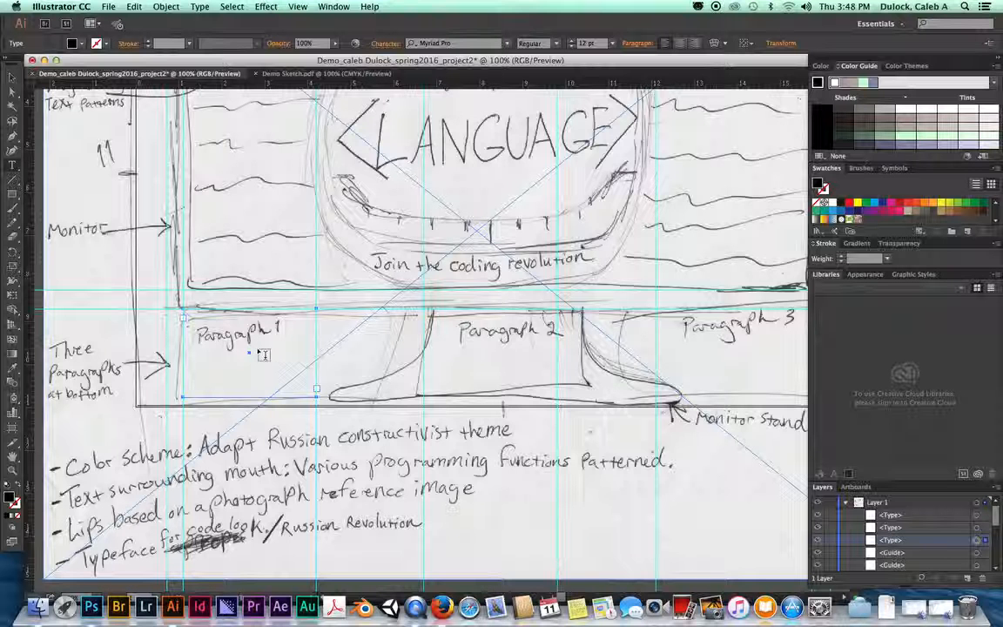
{"action": "left_click", "coordinate": [186, 320]}
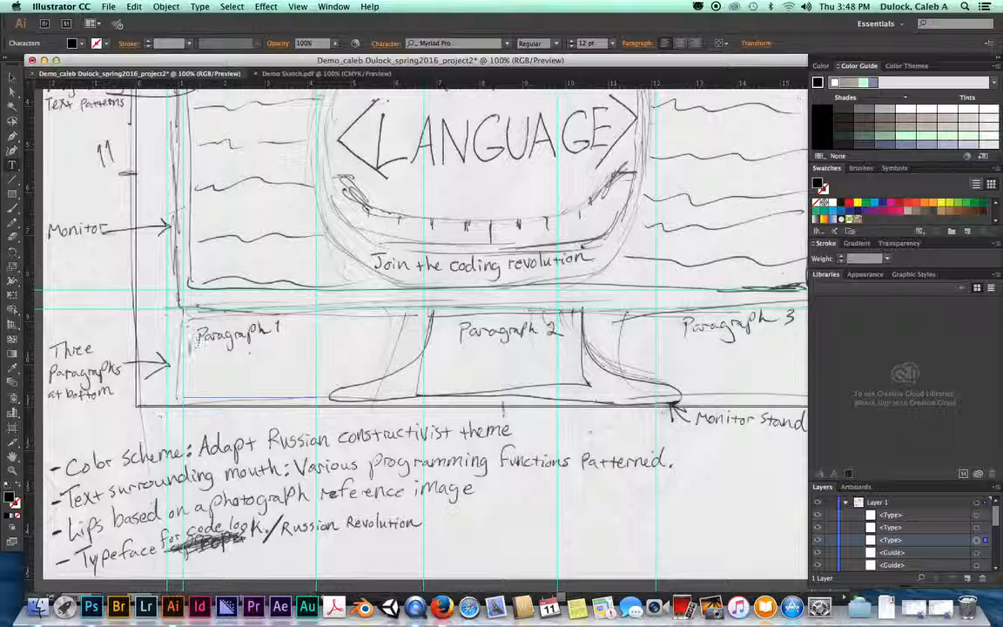
Step: Paste the copied Lorem ipsum paragraph into the Paragraph 1 frame
{"action": "key", "text": "super+v"}
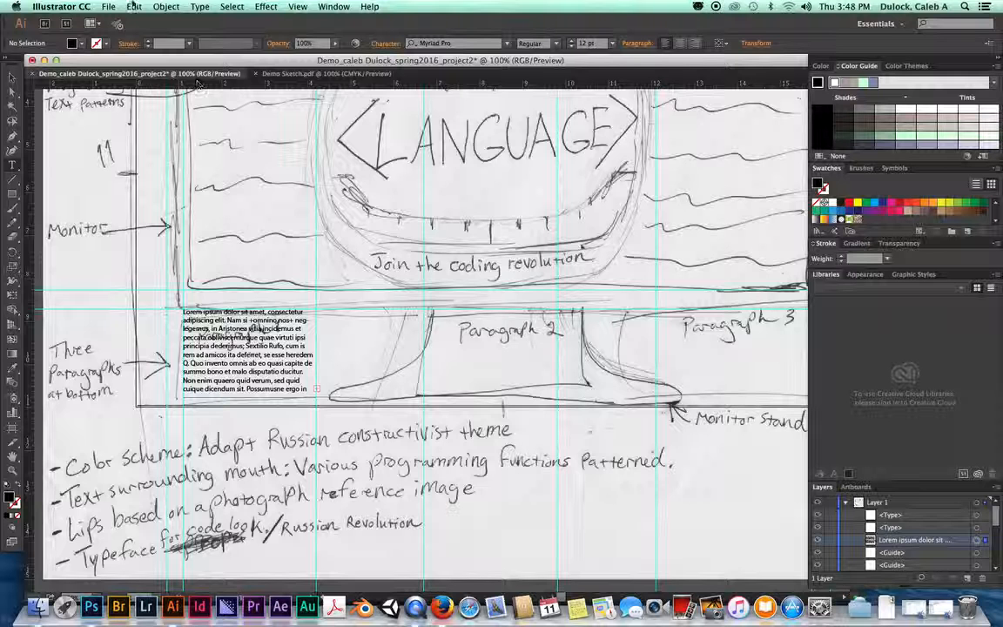
{"action": "left_click", "coordinate": [134, 7]}
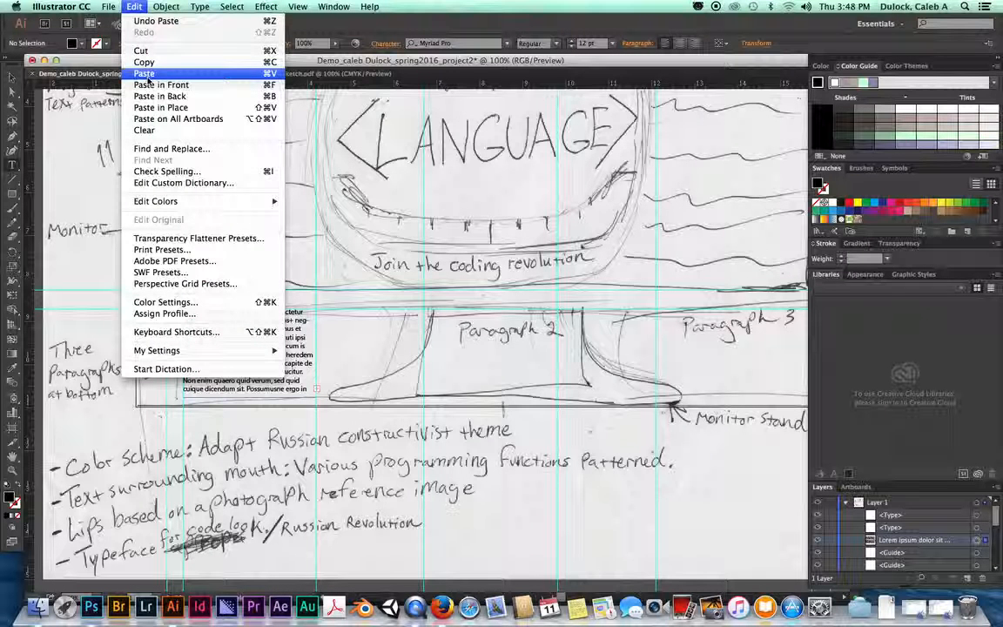
{"action": "left_click", "coordinate": [125, 7]}
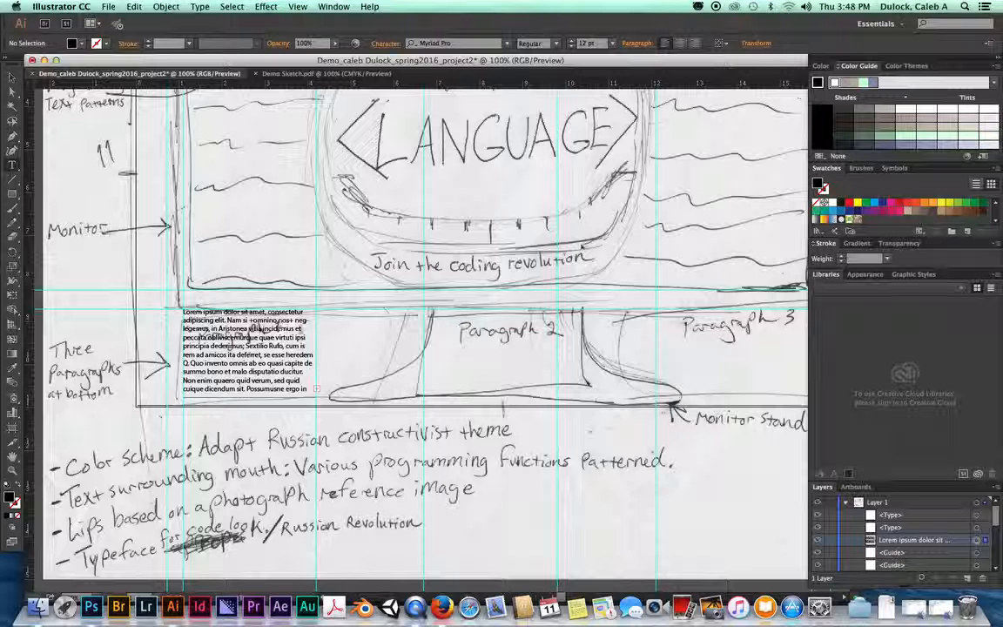
Step: Paste the same paragraph into the middle and right frames, then zoom out
{"action": "left_click", "coordinate": [429, 330]}
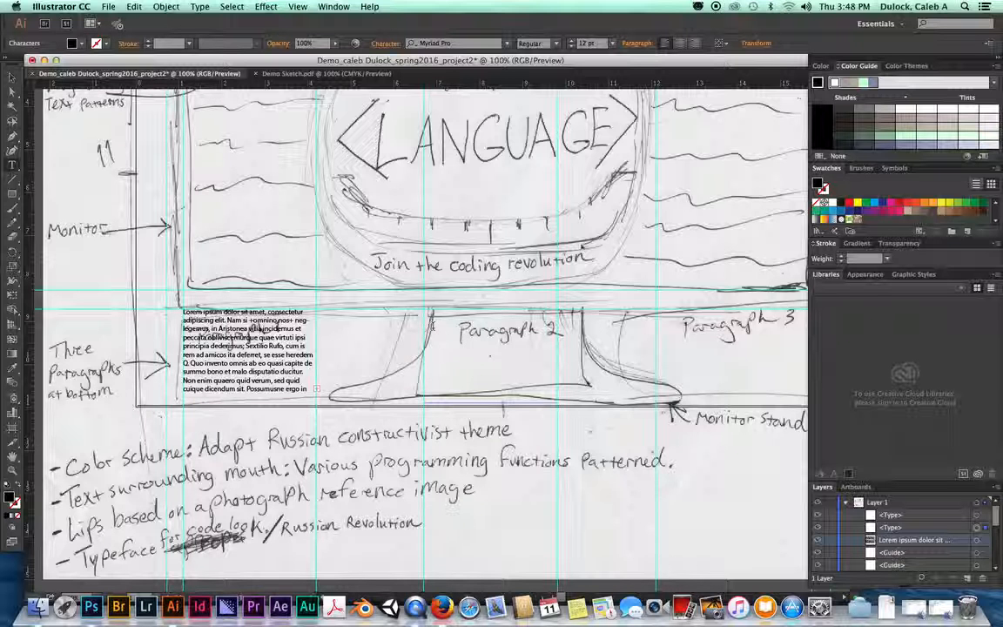
{"action": "key", "text": "super+v"}
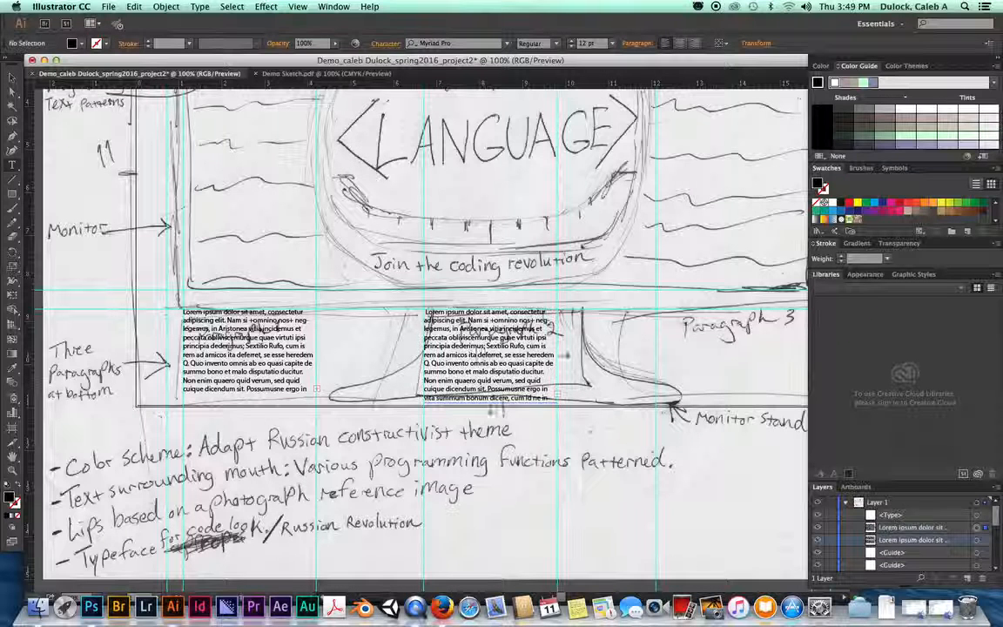
{"action": "left_click", "coordinate": [669, 370]}
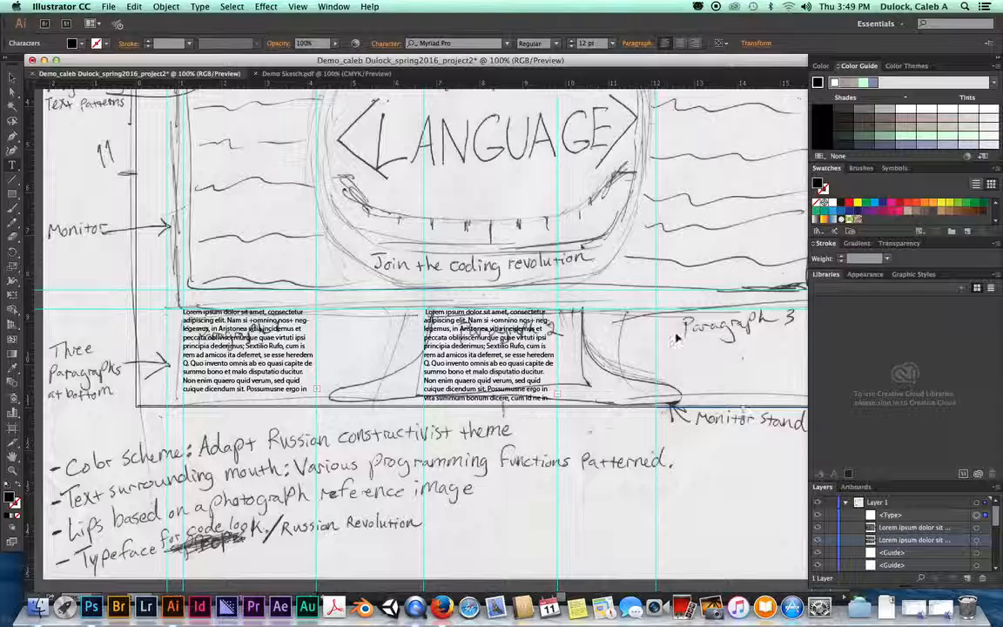
{"action": "key", "text": "super+v"}
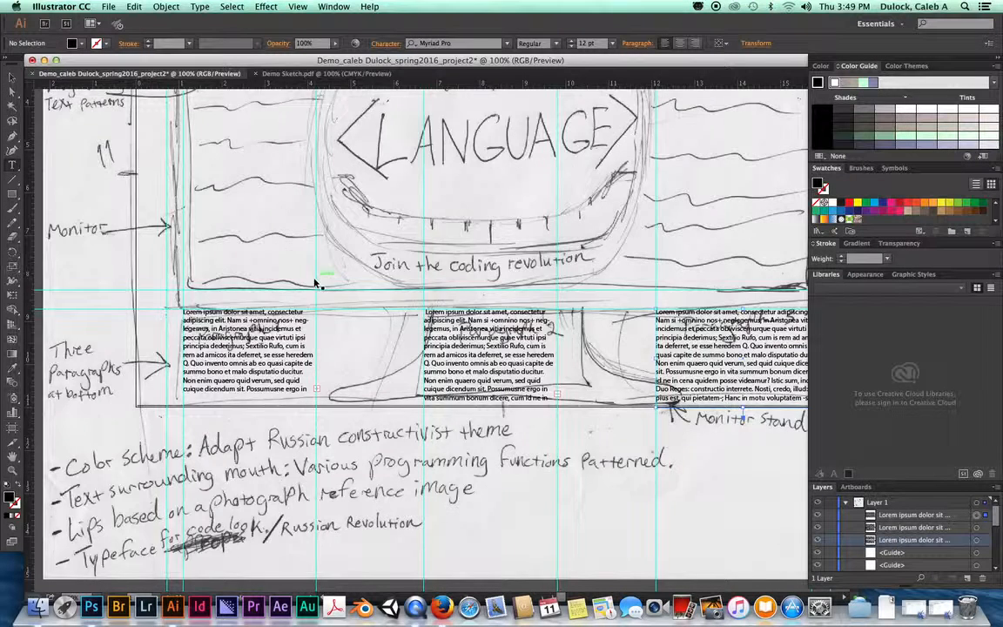
{"action": "key", "text": "super+minus"}
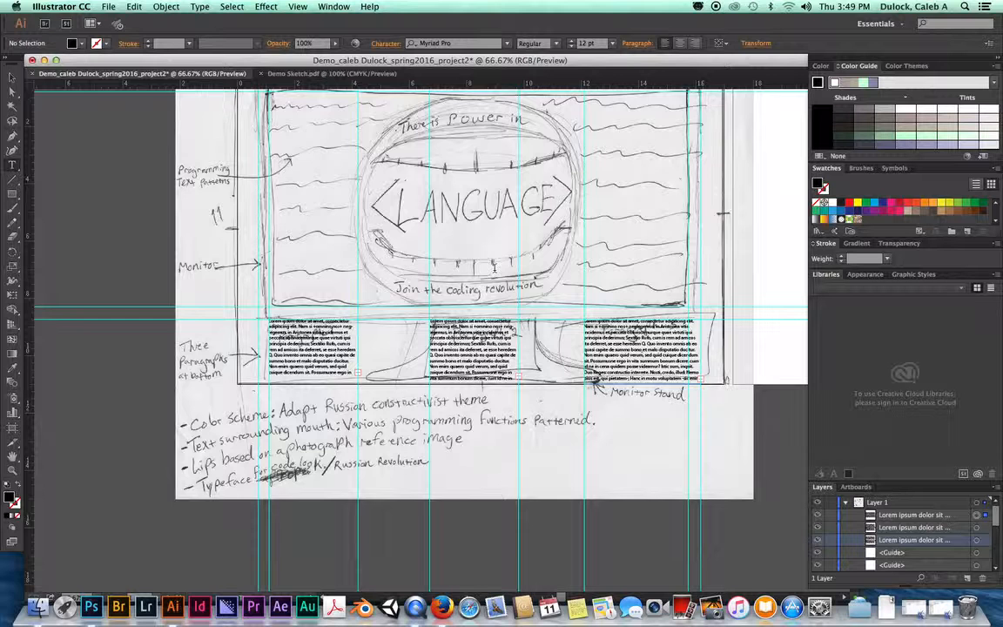
Step: Create a text frame over the sketched LANGUAGE headline reading <LANGUAGE>
{"action": "scroll", "coordinate": [434, 192], "scroll_direction": "up", "scroll_amount": 3}
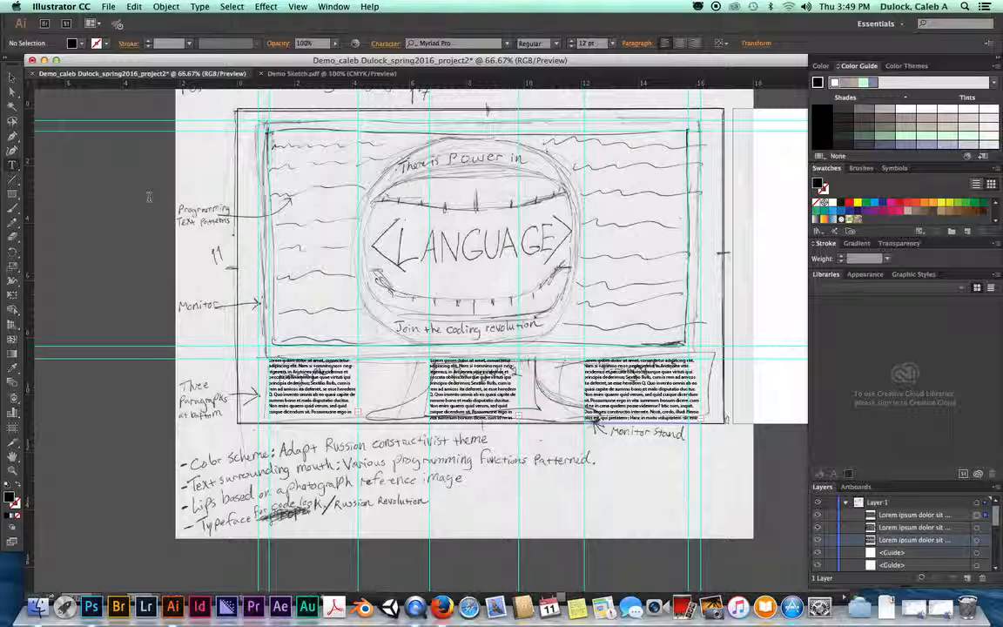
{"action": "left_click", "coordinate": [12, 166]}
{"action": "left_click", "coordinate": [12, 166]}
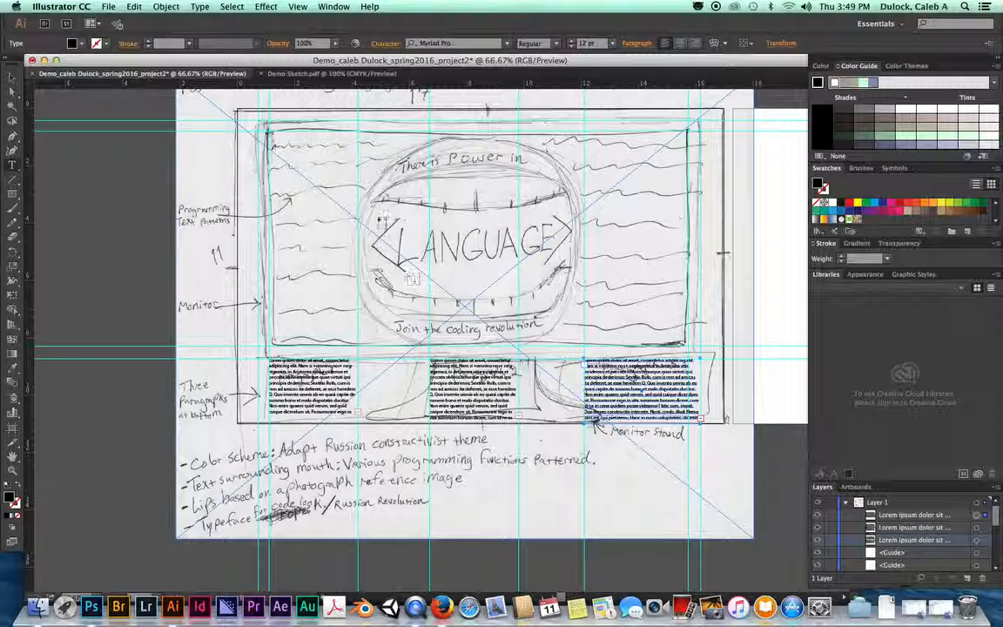
{"action": "left_click_drag", "start_coordinate": [369, 205], "coordinate": [570, 276]}
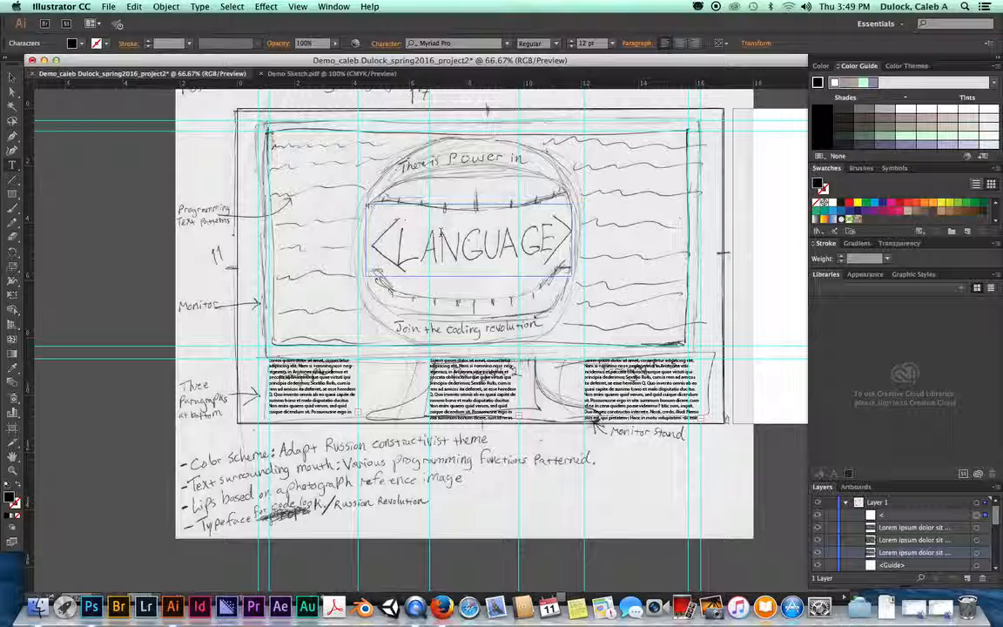
{"action": "type", "text": "LANGUAGE"}
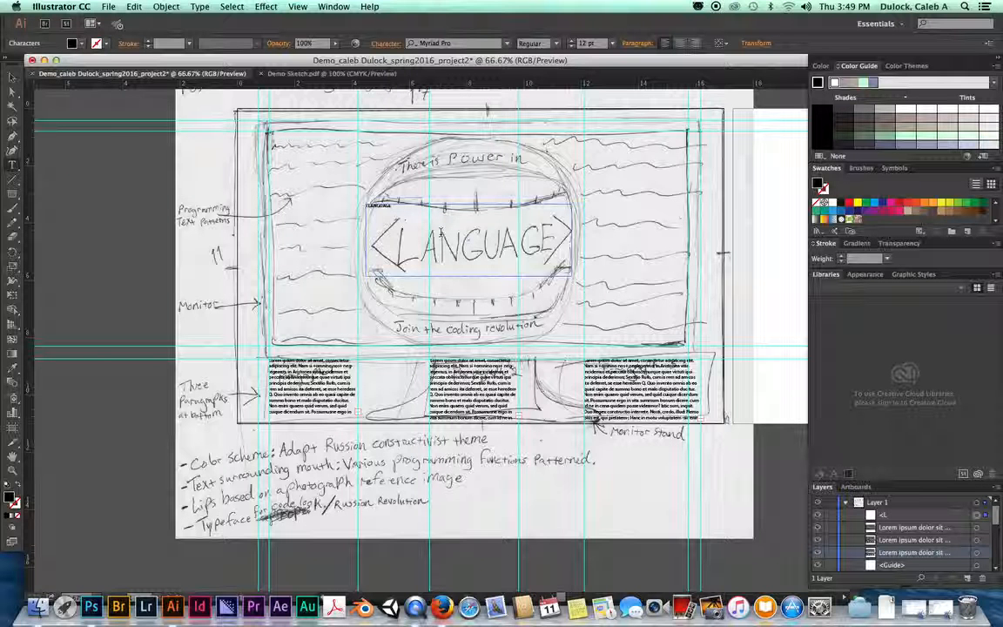
{"action": "left_click_drag", "start_coordinate": [405, 205], "coordinate": [357, 205]}
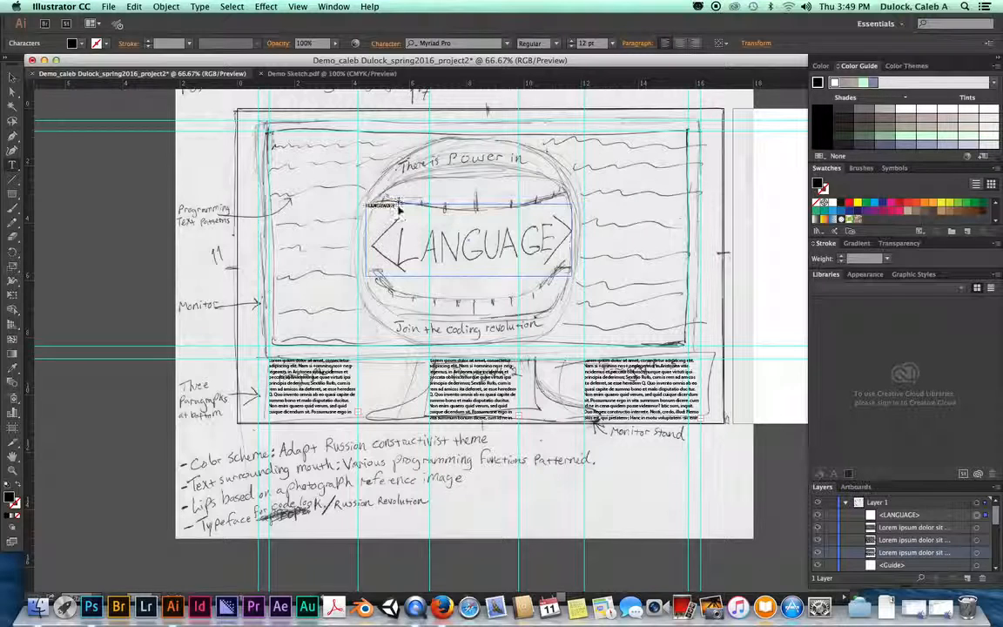
{"action": "scroll", "coordinate": [398, 205], "scroll_direction": "up", "scroll_amount": 3}
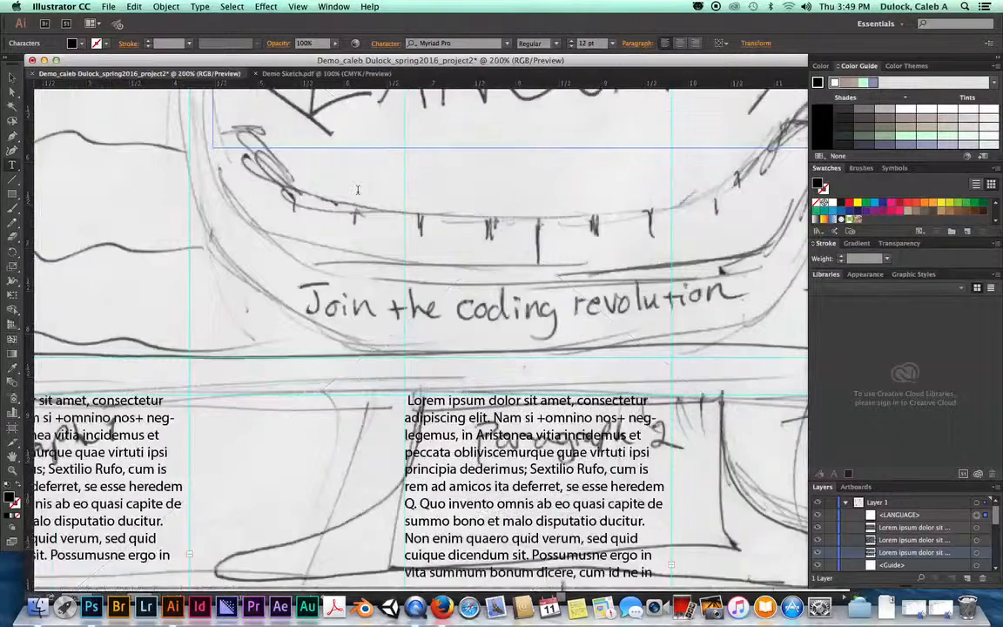
{"action": "scroll", "coordinate": [324, 172], "scroll_direction": "up", "scroll_amount": 5}
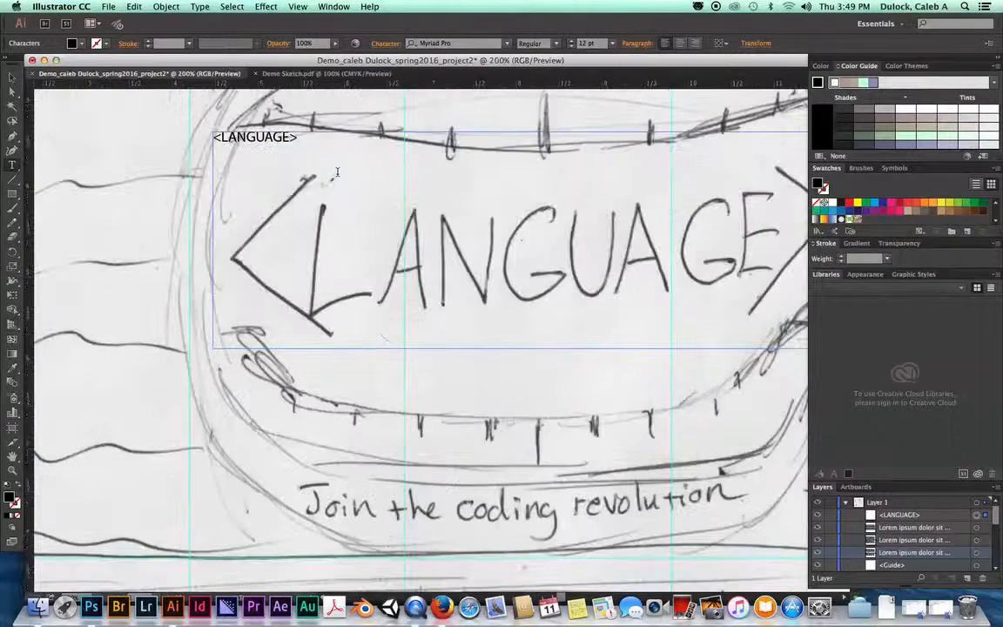
{"action": "left_click", "coordinate": [298, 140]}
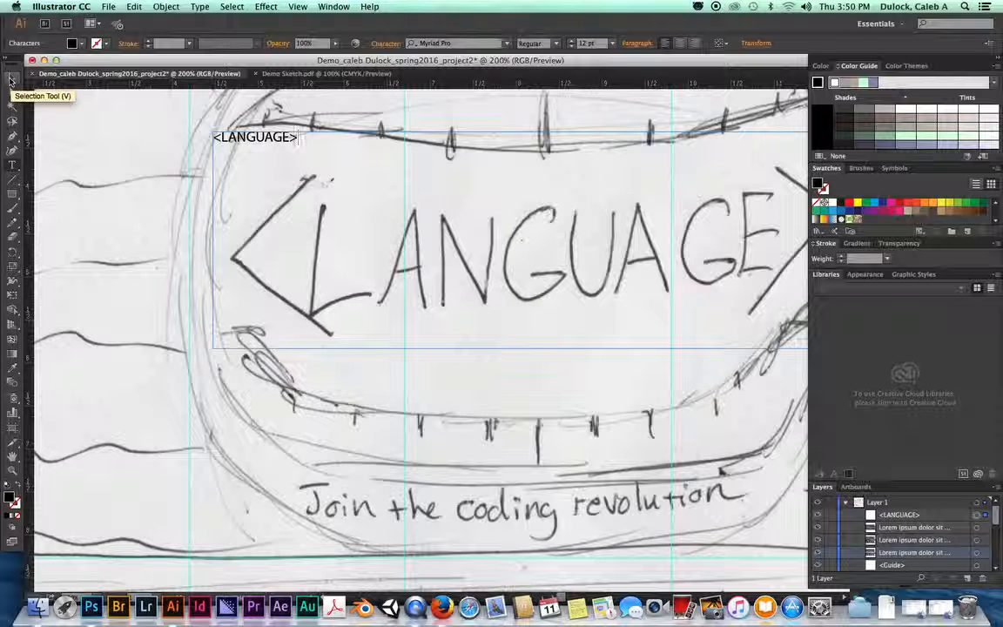
Step: Zoom back out and draw a new empty text frame over the There is Power in line
{"action": "left_click", "coordinate": [11, 80]}
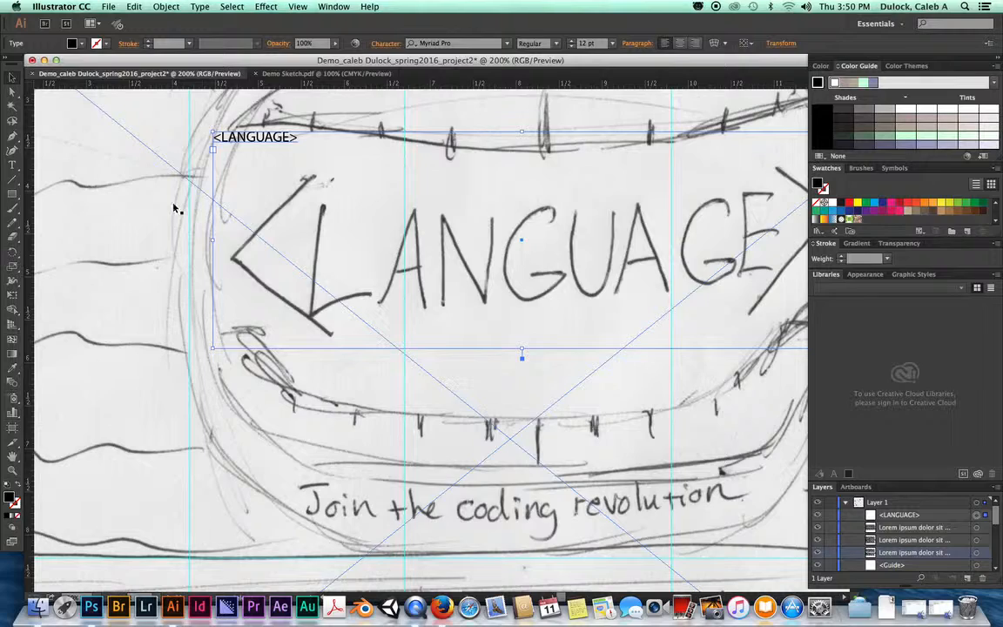
{"action": "key", "text": "super+1"}
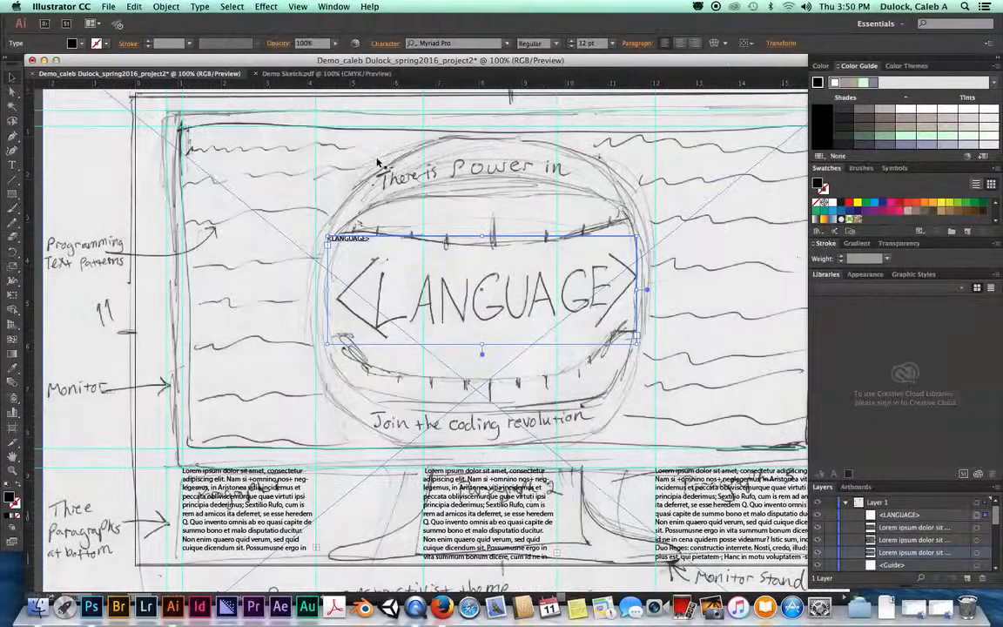
{"action": "left_click", "coordinate": [13, 165]}
{"action": "left_click_drag", "start_coordinate": [369, 157], "coordinate": [584, 195]}
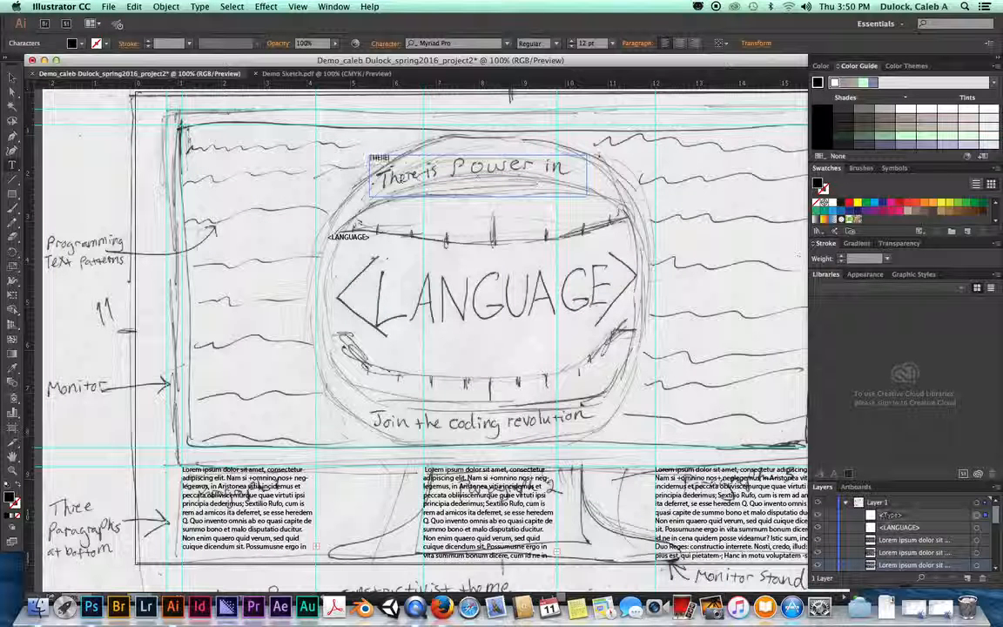
Step: Type "There is Power in" into the top frame, correcting the typos
{"action": "key", "text": "BackSpace"}
{"action": "key", "text": "BackSpace"}
{"action": "key", "text": "BackSpace"}
{"action": "key", "text": "BackSpace"}
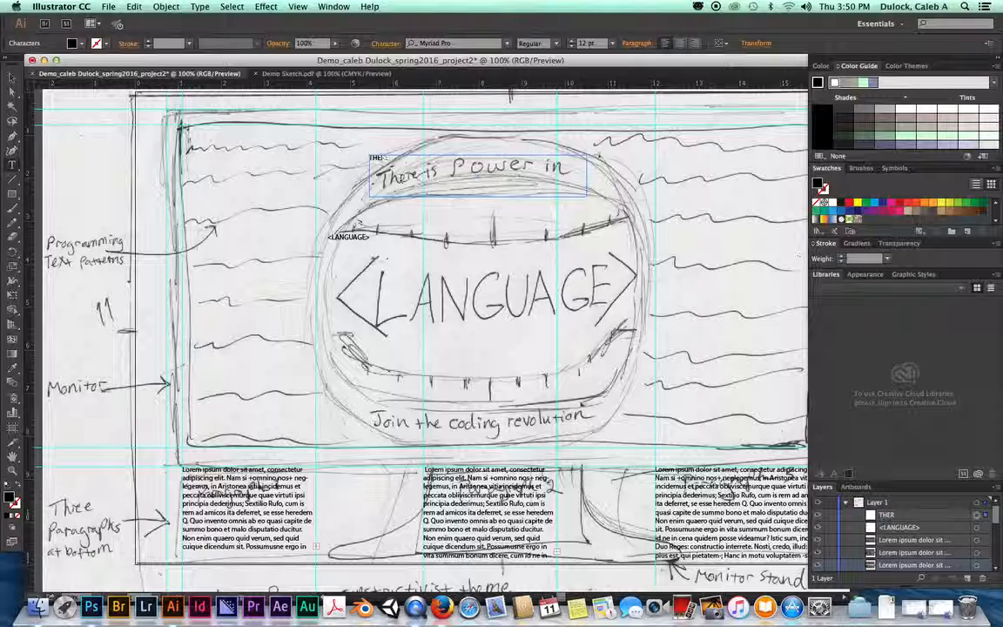
{"action": "key", "text": "BackSpace"}
{"action": "key", "text": "BackSpace"}
{"action": "key", "text": "BackSpace"}
{"action": "key", "text": "BackSpace"}
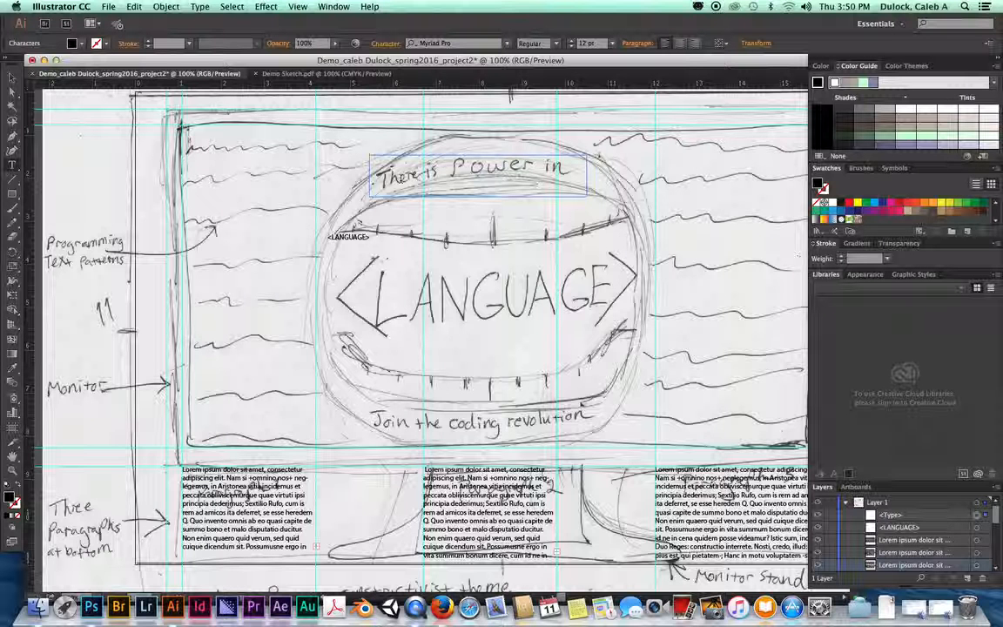
{"action": "type", "text": "There is"}
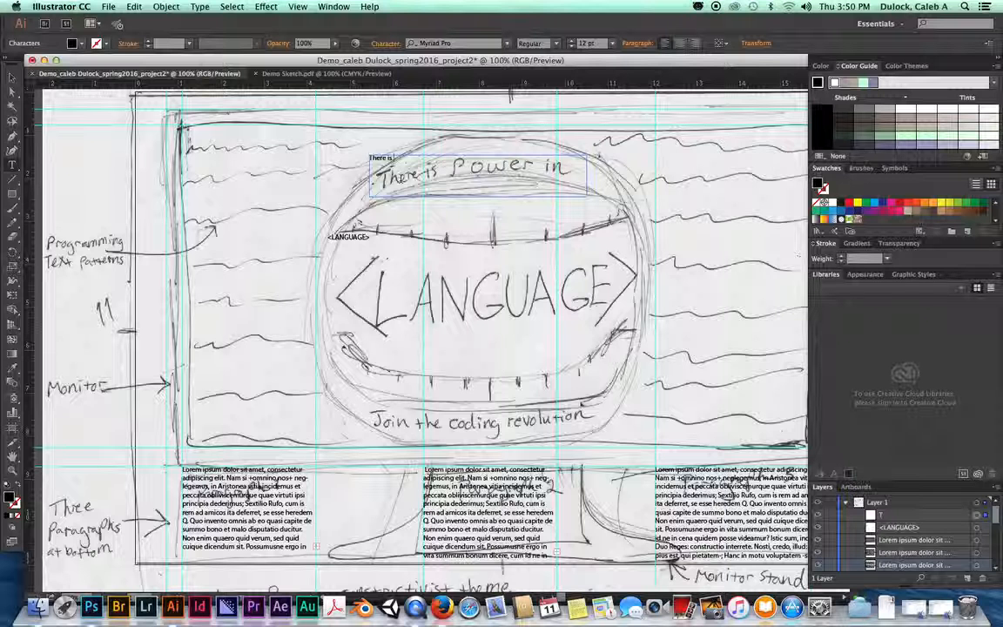
{"action": "type", "text": " Ppo"}
{"action": "key", "text": "BackSpace"}
{"action": "key", "text": "BackSpace"}
{"action": "key", "text": "BackSpace"}
{"action": "type", "text": "ow"}
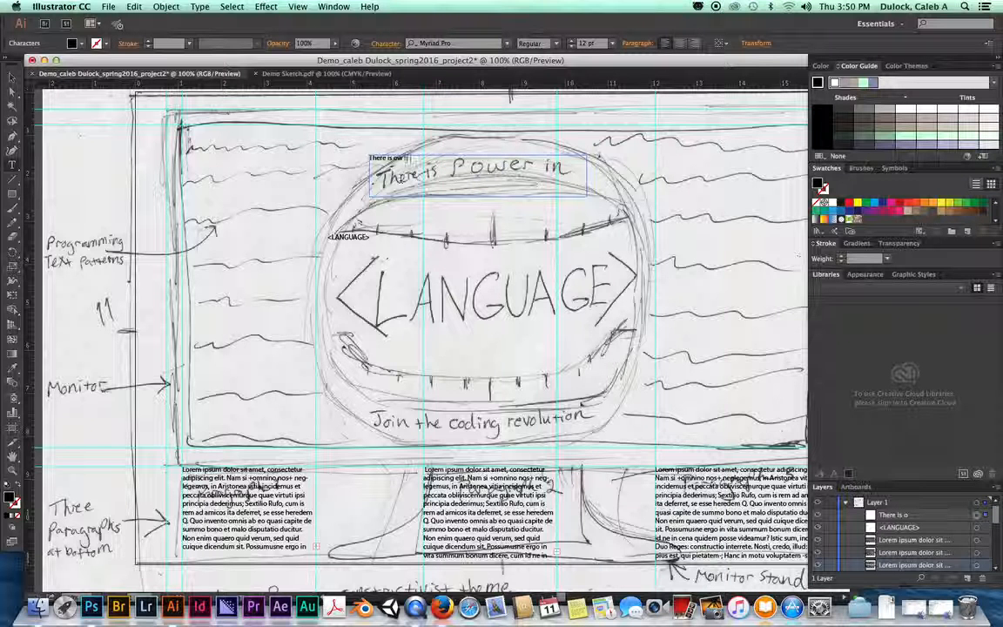
{"action": "type", "text": "er in"}
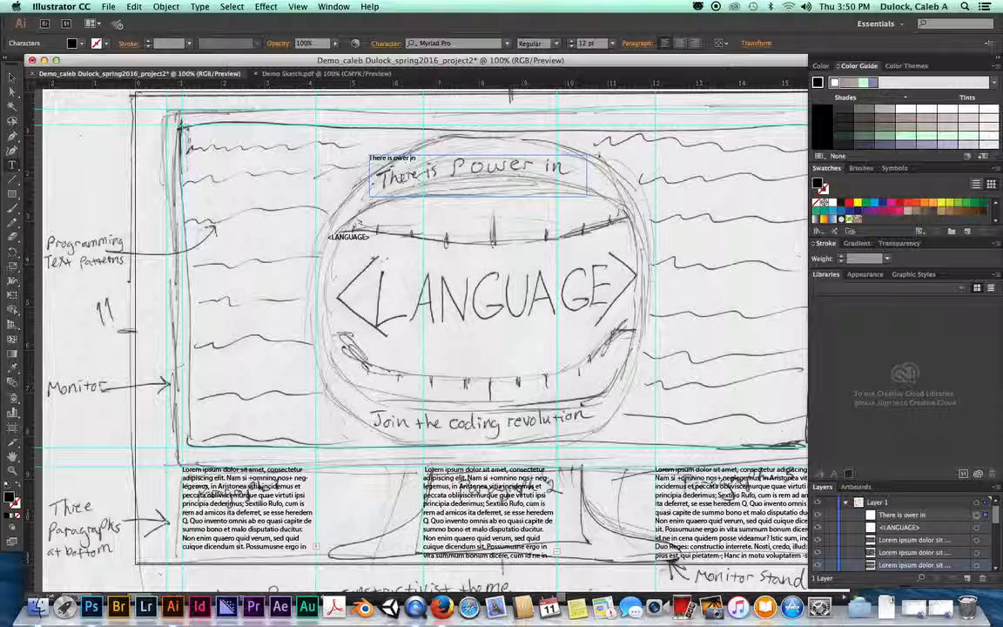
{"action": "type", "text": "p"}
{"action": "key", "text": "BackSpace"}
{"action": "type", "text": "P"}
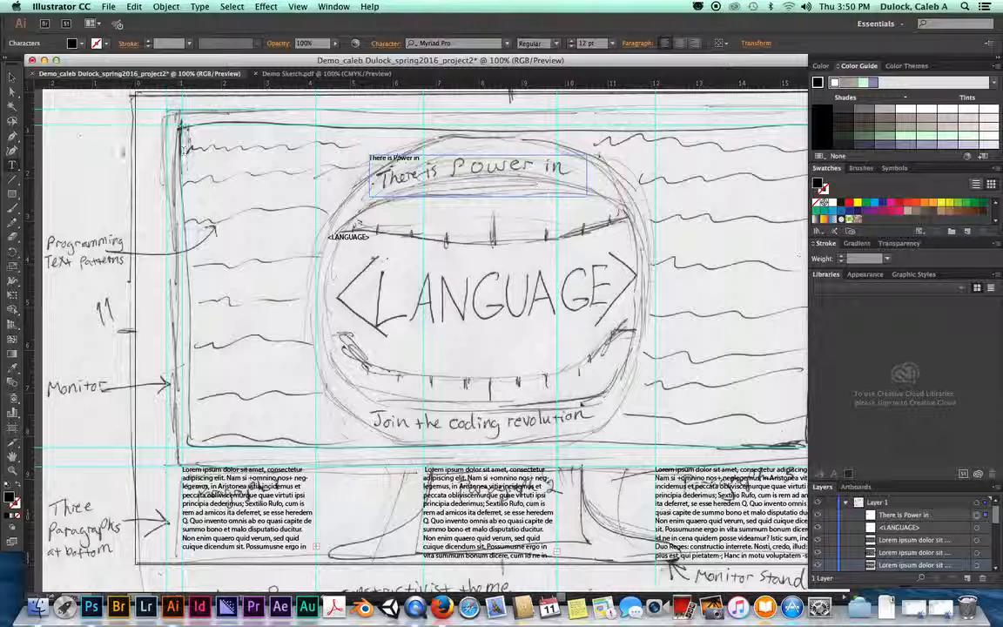
{"action": "left_click", "coordinate": [12, 77]}
Step: Add a text frame reading "Join the coding revolution" below the mouth, then zoom out
{"action": "left_click", "coordinate": [12, 168]}
{"action": "left_click_drag", "start_coordinate": [364, 399], "coordinate": [619, 440]}
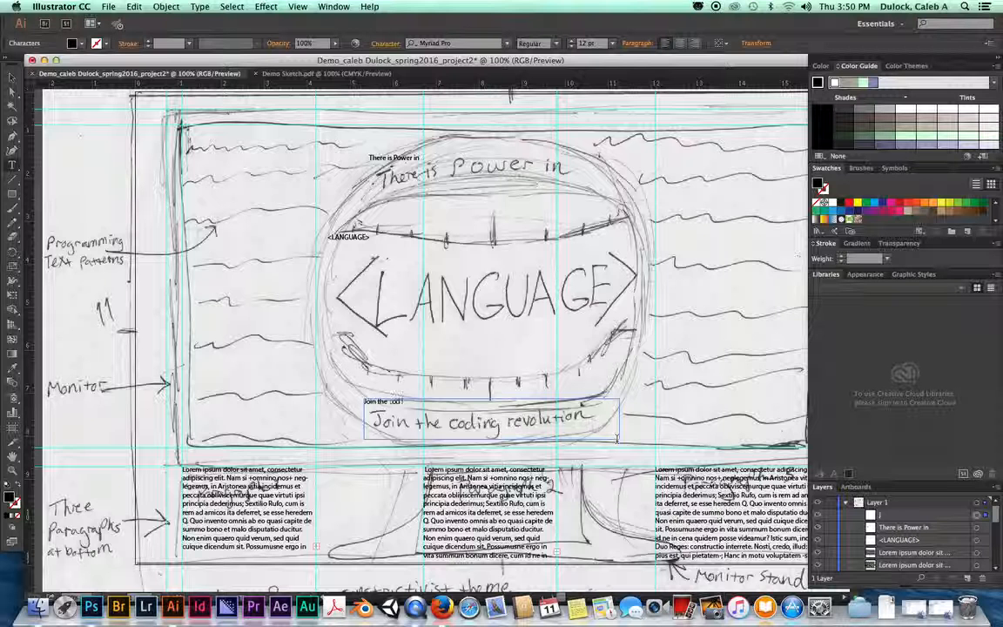
{"action": "type", "text": "Join the coding revolution"}
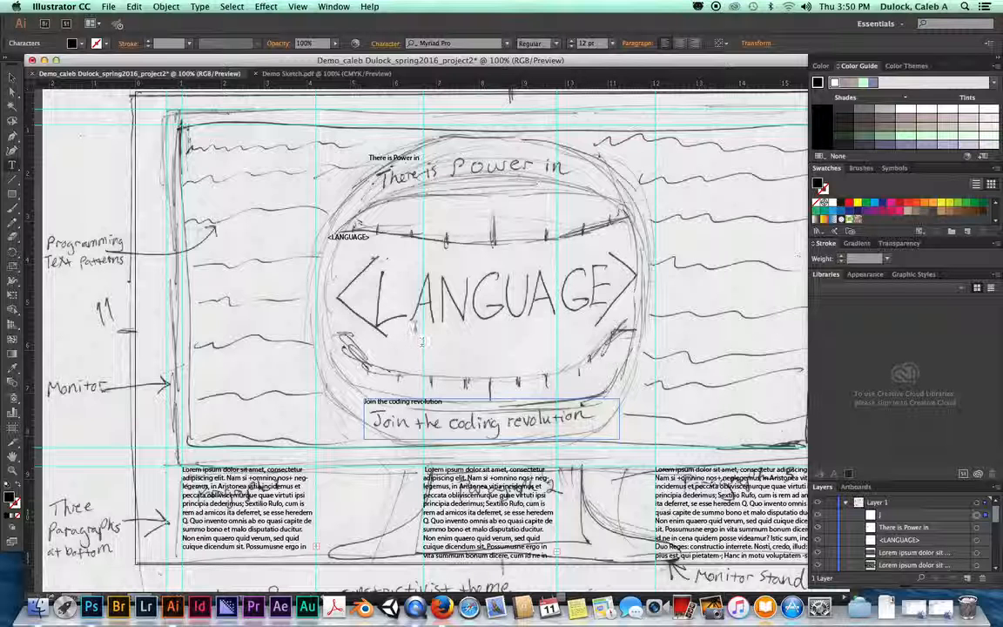
{"action": "left_click", "coordinate": [13, 79]}
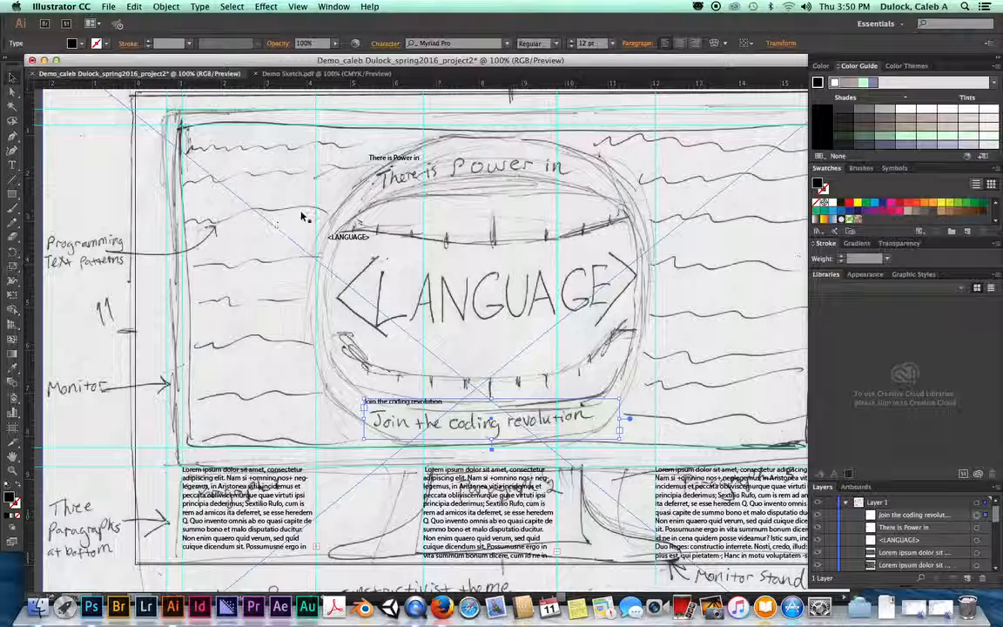
{"action": "key", "text": "super+minus"}
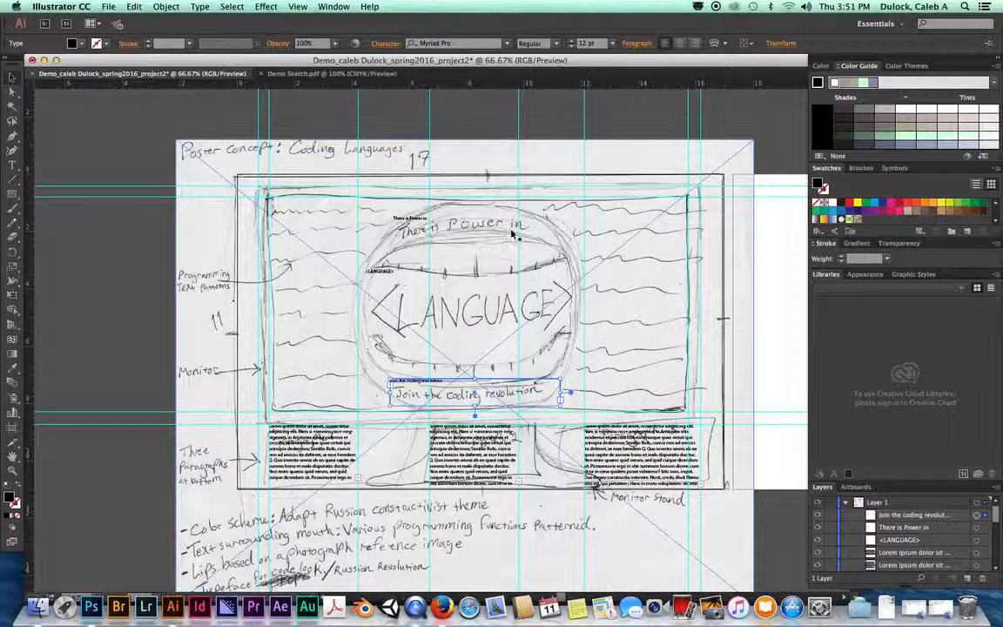
Step: Select the Rectangle Tool in the Tools panel
{"action": "left_click", "coordinate": [12, 195]}
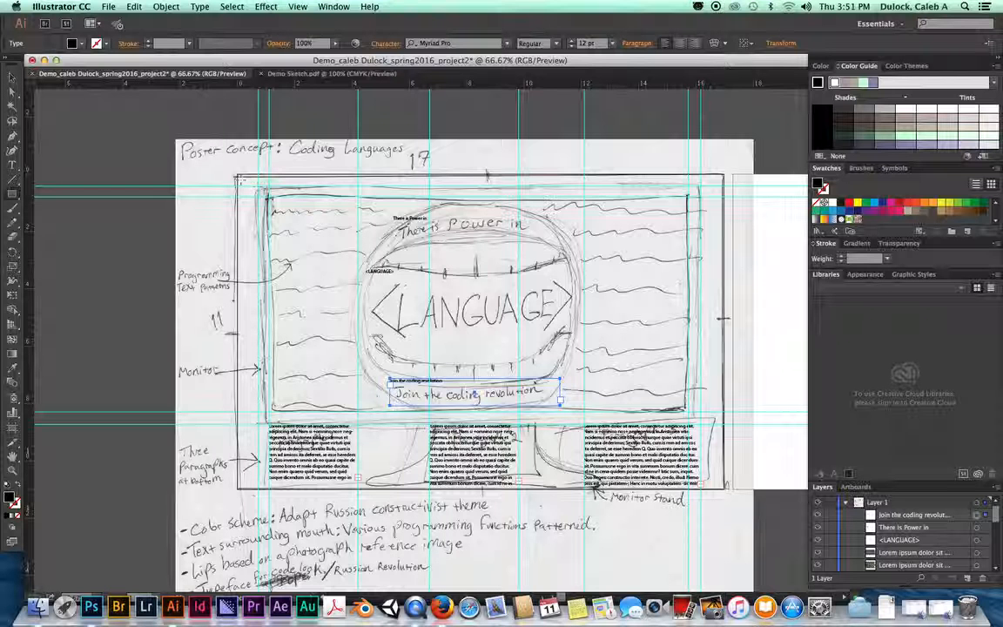
Step: Draw a black-filled rectangle, about 15.4 × 8.3 in, across the monitor screen
{"action": "left_click", "coordinate": [257, 186]}
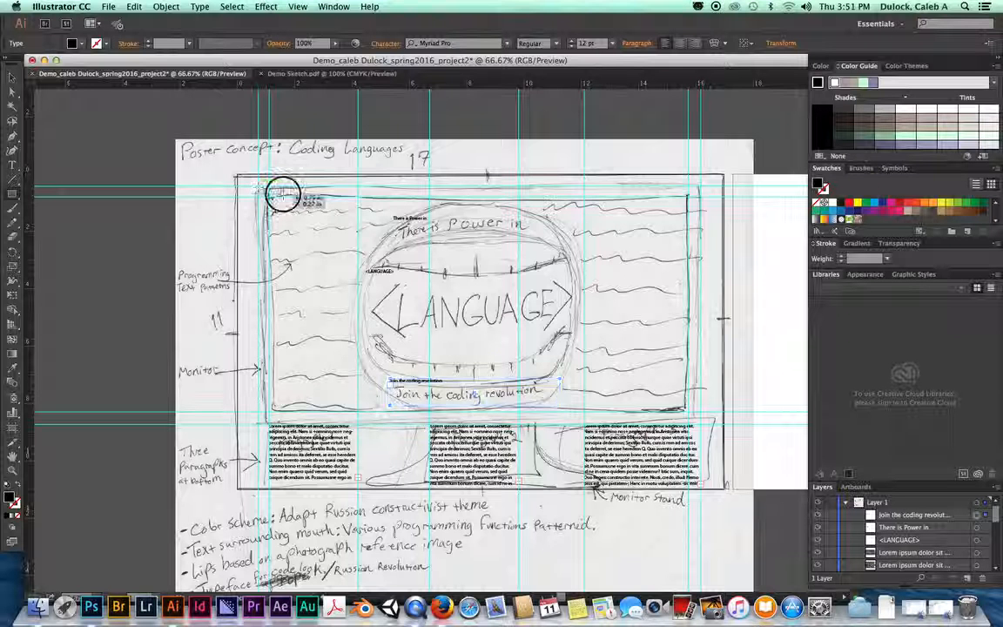
{"action": "mouse_move", "coordinate": [441, 293]}
{"action": "left_mouse_down"}
{"action": "mouse_move", "coordinate": [494, 346]}
{"action": "mouse_move", "coordinate": [620, 369]}
{"action": "mouse_move", "coordinate": [701, 425]}
{"action": "left_mouse_up"}
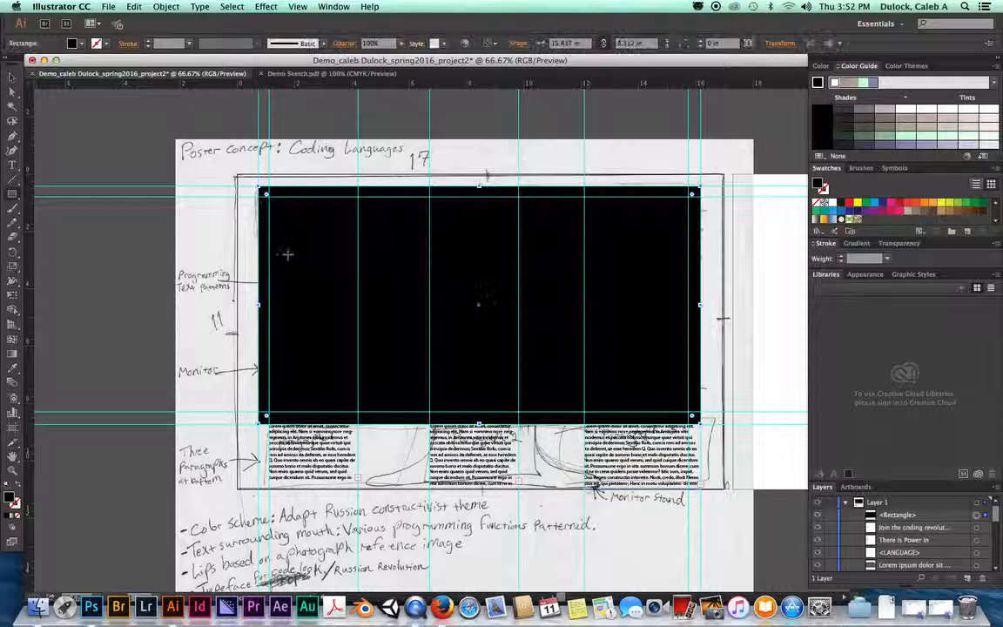
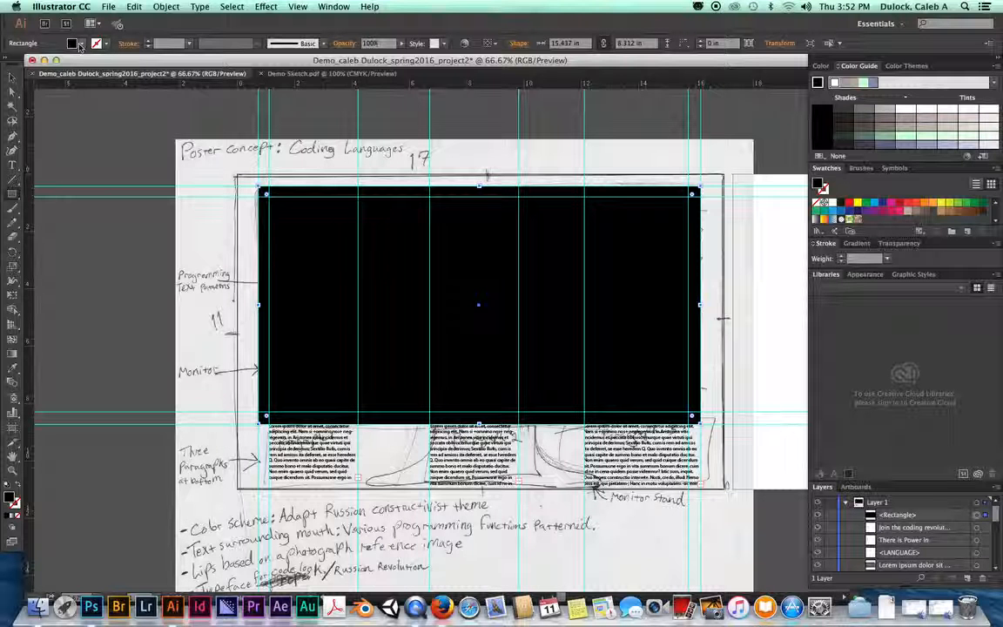
Step: Set the monitor rectangle's fill to None and give it a 1 pt stroke
{"action": "left_click", "coordinate": [80, 45]}
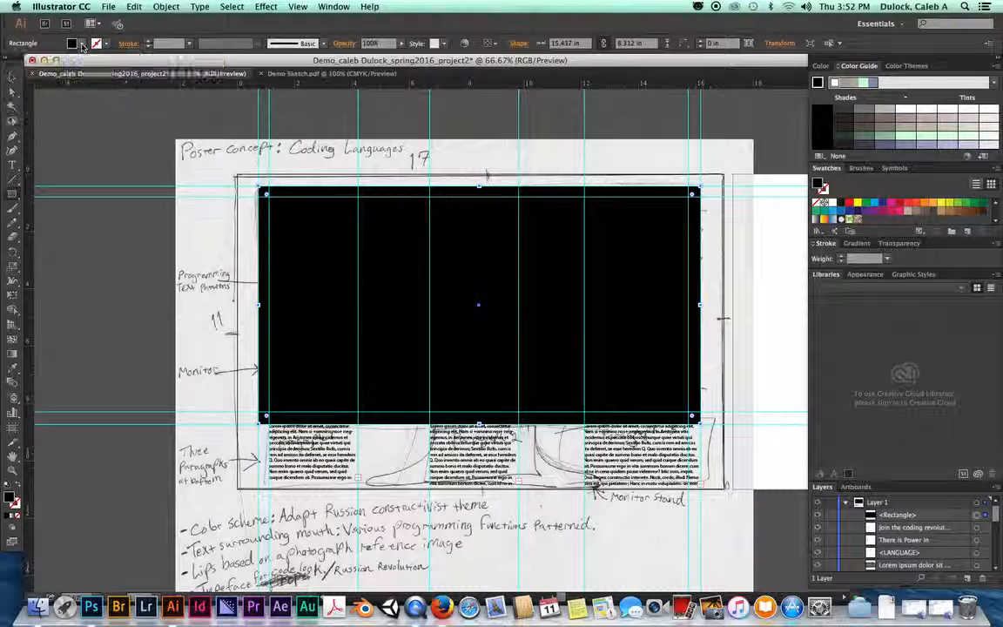
{"action": "left_click", "coordinate": [82, 45]}
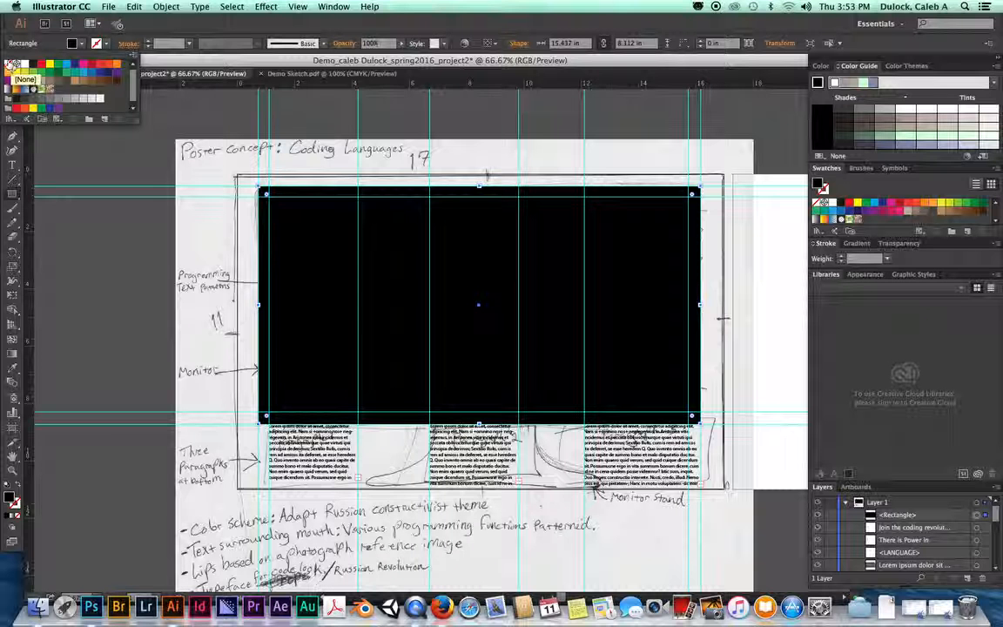
{"action": "left_click", "coordinate": [10, 67]}
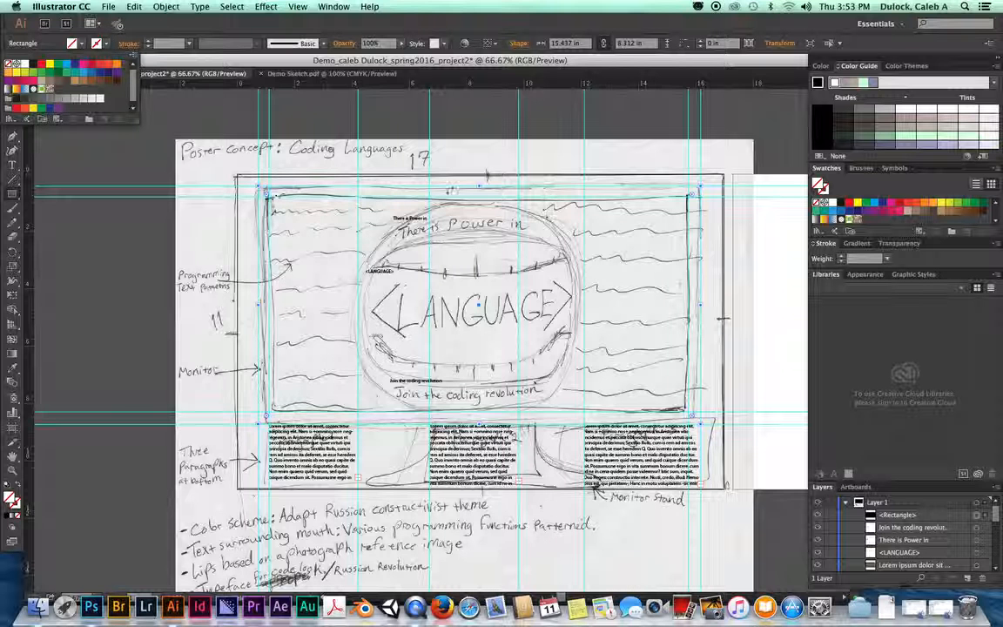
{"action": "left_click", "coordinate": [105, 44]}
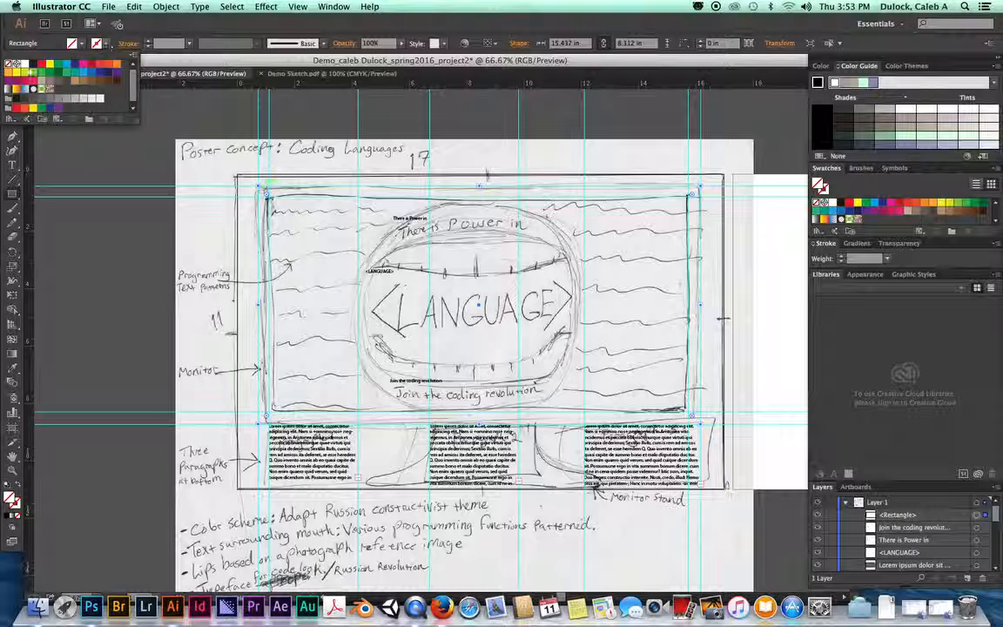
{"action": "left_click", "coordinate": [35, 63]}
{"action": "left_click", "coordinate": [171, 33]}
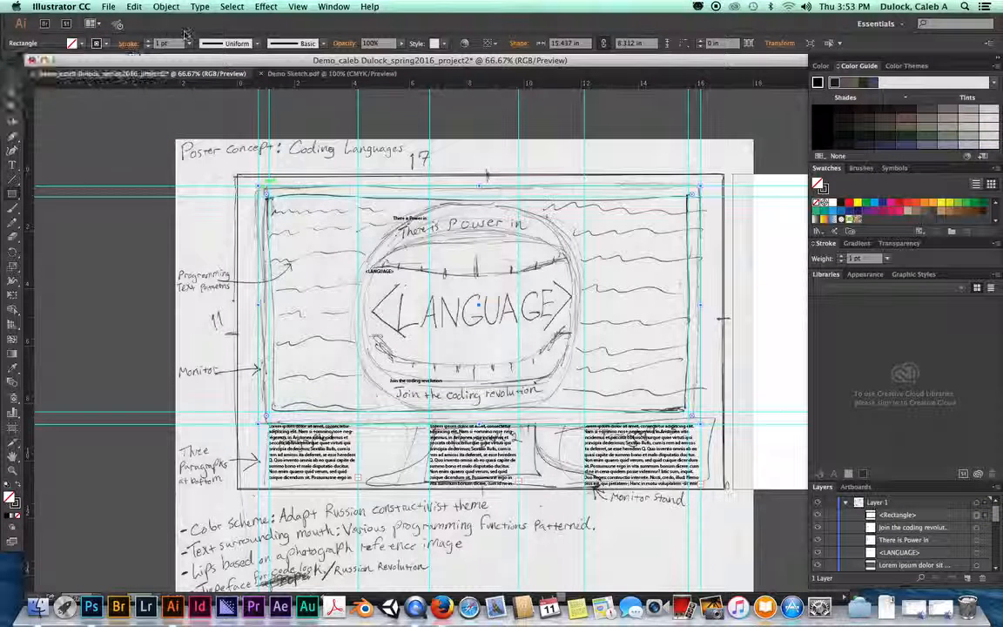
Step: Zoom to 150% and draw an 11.674 × 4.871 in rectangle from the screen's inner top-left corner
{"action": "key", "text": "super+equal"}
{"action": "key", "text": "super+equal"}
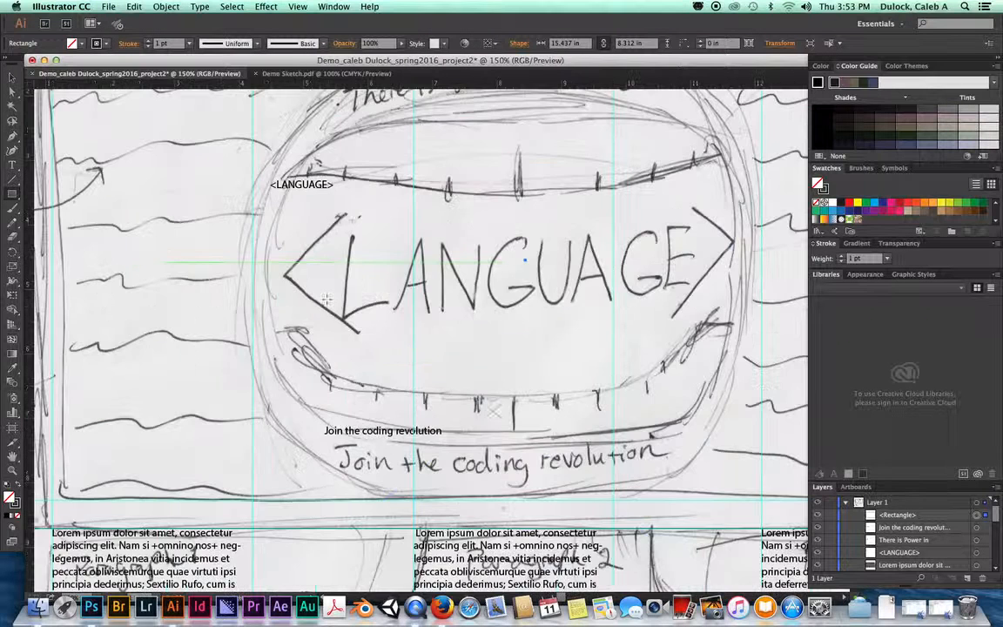
{"action": "scroll", "coordinate": [420, 317], "scroll_direction": "left", "scroll_amount": 5}
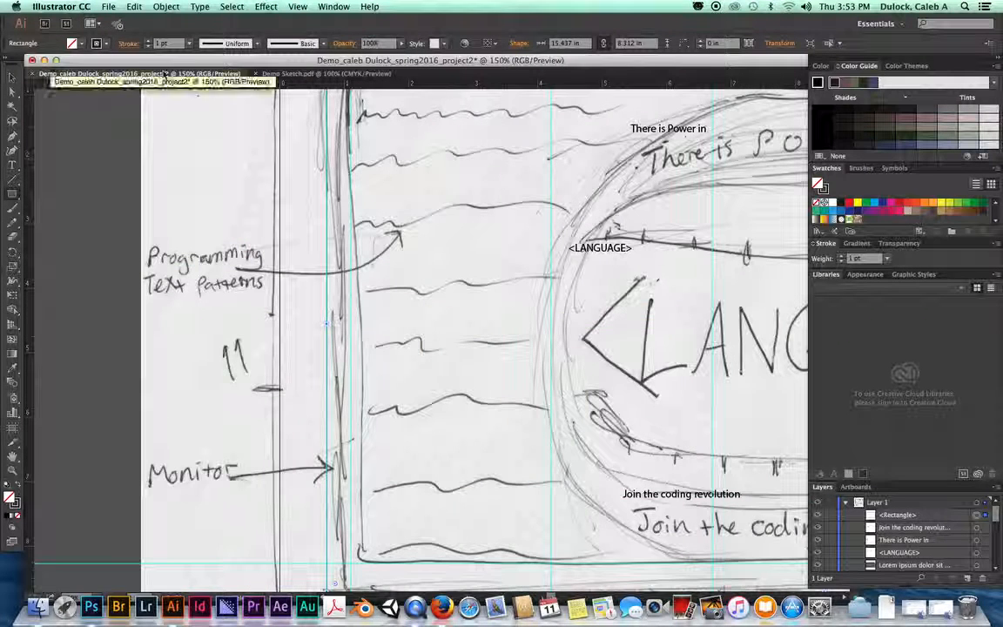
{"action": "key", "text": "super+minus"}
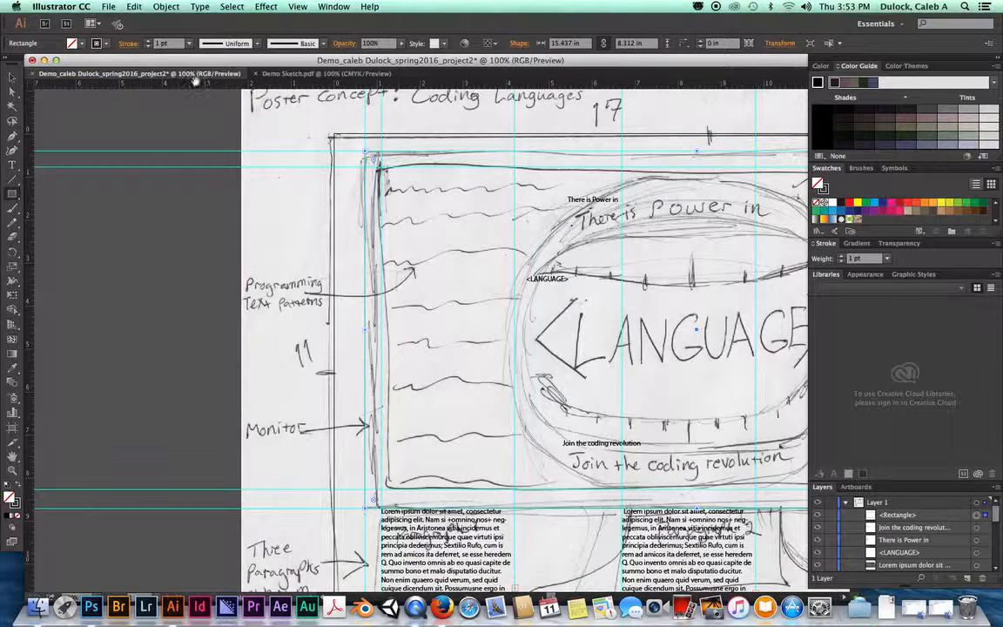
{"action": "scroll", "coordinate": [247, 122], "scroll_direction": "right", "scroll_amount": 2}
{"action": "key", "text": "super+minus"}
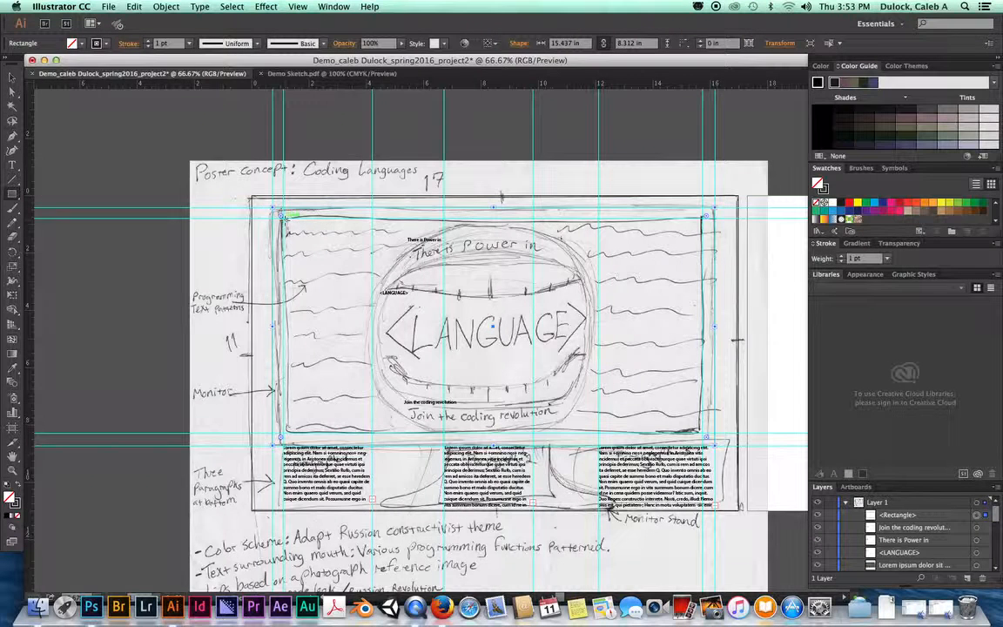
{"action": "key", "text": "super+plus"}
{"action": "key", "text": "super+plus"}
{"action": "left_click_drag", "start_coordinate": [223, 200], "coordinate": [349, 366]}
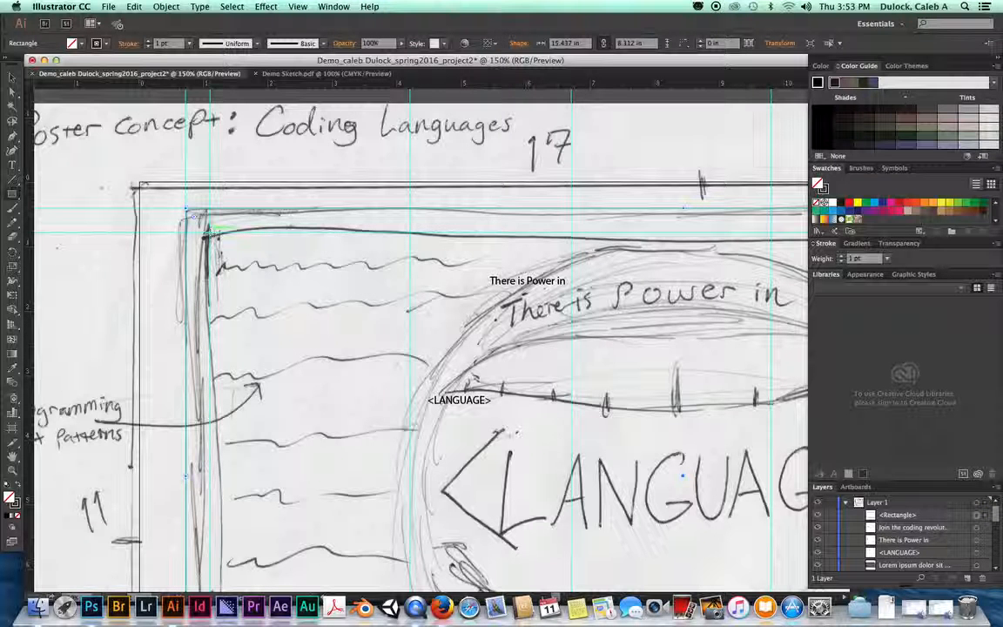
{"action": "mouse_move", "coordinate": [209, 228]}
{"action": "left_mouse_down"}
{"action": "mouse_move", "coordinate": [264, 258]}
{"action": "mouse_move", "coordinate": [674, 374]}
{"action": "mouse_move", "coordinate": [841, 451]}
{"action": "mouse_move", "coordinate": [669, 453]}
{"action": "mouse_move", "coordinate": [784, 461]}
{"action": "mouse_move", "coordinate": [736, 464]}
{"action": "mouse_move", "coordinate": [749, 458]}
{"action": "mouse_move", "coordinate": [756, 378]}
{"action": "mouse_move", "coordinate": [887, 442]}
{"action": "mouse_move", "coordinate": [719, 442]}
{"action": "mouse_move", "coordinate": [719, 466]}
{"action": "mouse_move", "coordinate": [781, 466]}
{"action": "mouse_move", "coordinate": [784, 528]}
{"action": "left_mouse_up"}
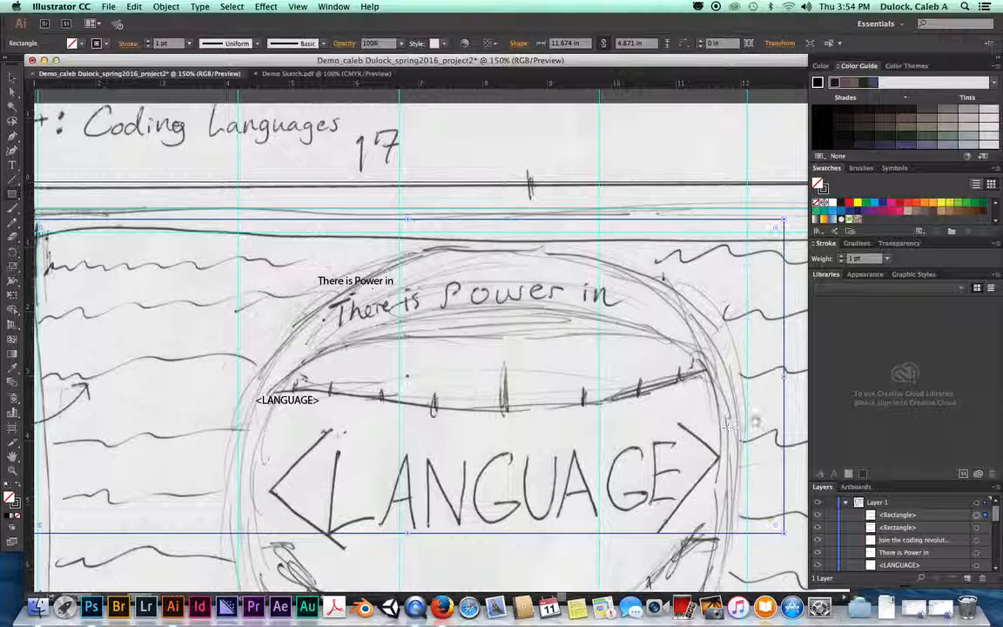
Step: Align the inner rectangle's top and right edges with the sketched screen
{"action": "left_click_drag", "start_coordinate": [723, 421], "coordinate": [431, 346]}
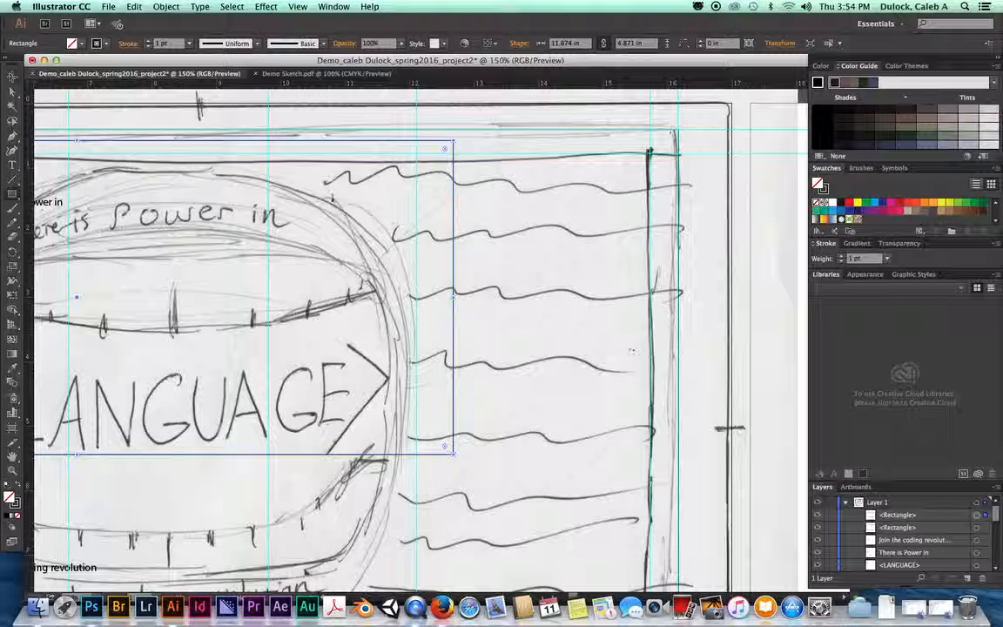
{"action": "left_click_drag", "start_coordinate": [454, 139], "coordinate": [453, 154]}
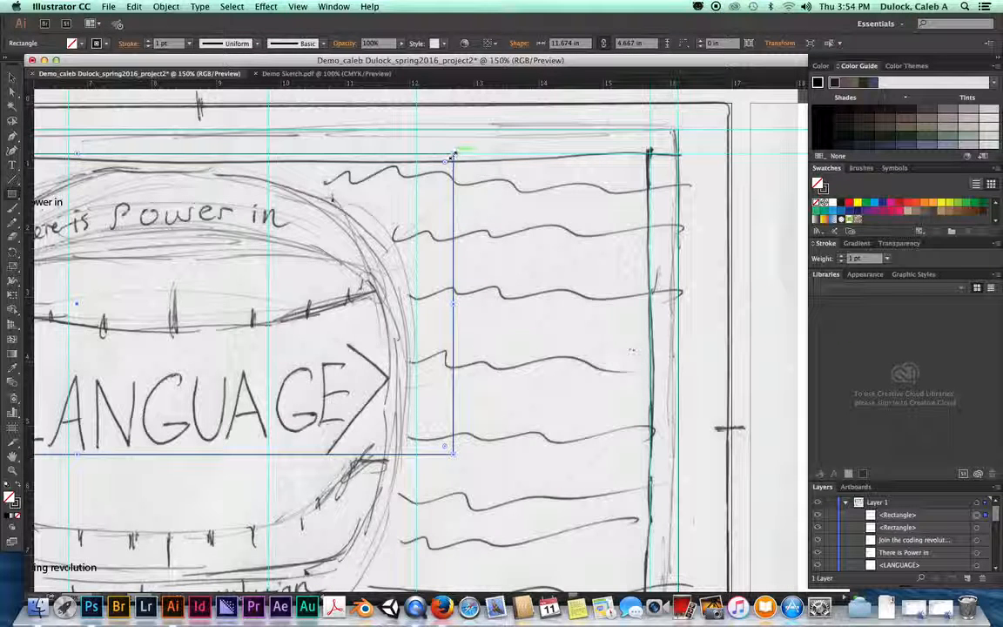
{"action": "left_click_drag", "start_coordinate": [454, 304], "coordinate": [646, 298]}
Step: Extend the rectangle to the screen's bottom edge, reaching 14.726 × 7.5 in, and recentre the poster
{"action": "key", "text": "space"}
{"action": "left_click_drag", "start_coordinate": [328, 410], "coordinate": [527, 151]}
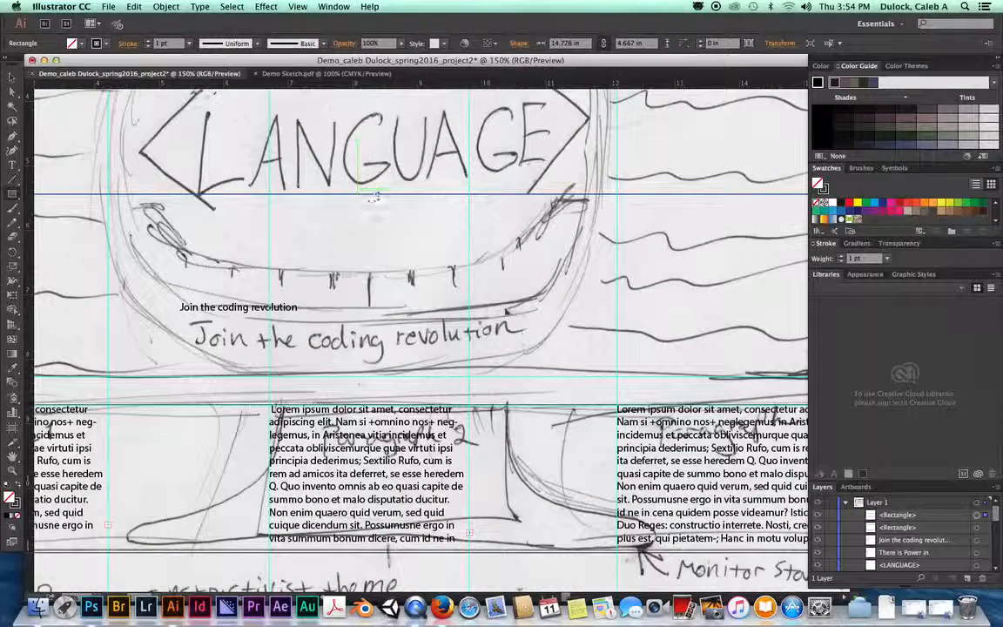
{"action": "left_click_drag", "start_coordinate": [377, 197], "coordinate": [375, 373]}
{"action": "left_click", "coordinate": [108, 329]}
{"action": "scroll", "coordinate": [108, 330], "scroll_direction": "left", "scroll_amount": 5}
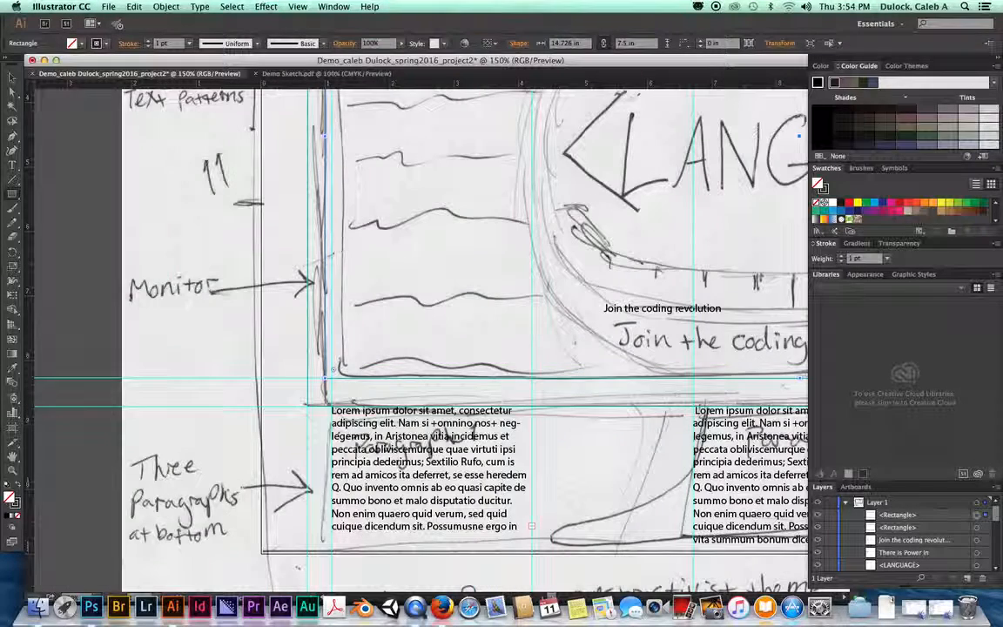
{"action": "key", "text": "super+minus"}
{"action": "key", "text": "super+minus"}
{"action": "left_click", "coordinate": [611, 223]}
{"action": "left_click_drag", "start_coordinate": [612, 223], "coordinate": [428, 206]}
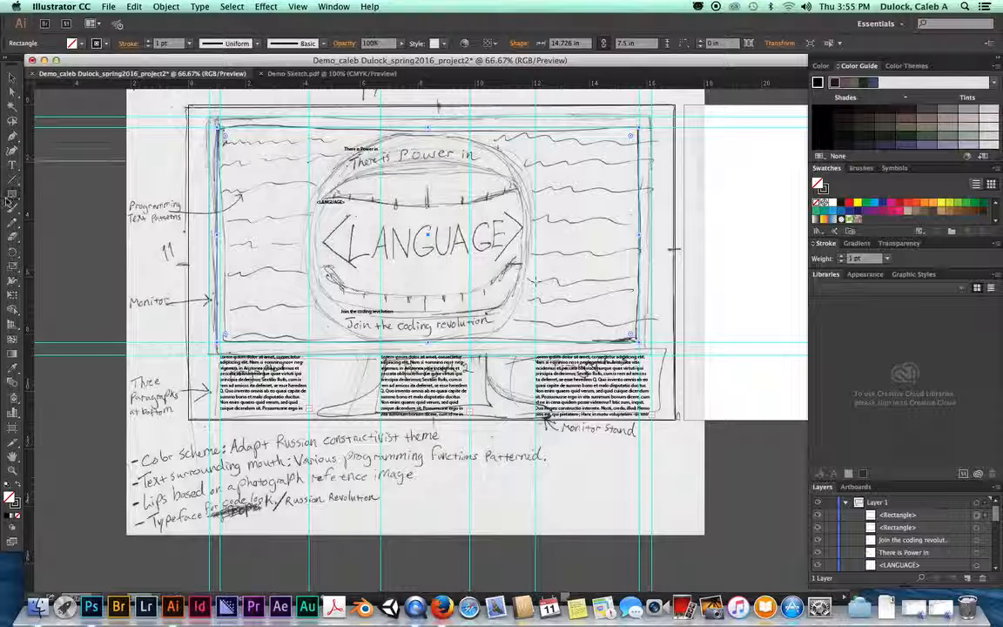
Step: Draw a 7.79 × 7.37 in ellipse around the sketched mouth with the Ellipse tool
{"action": "left_click_drag", "start_coordinate": [12, 193], "coordinate": [62, 228]}
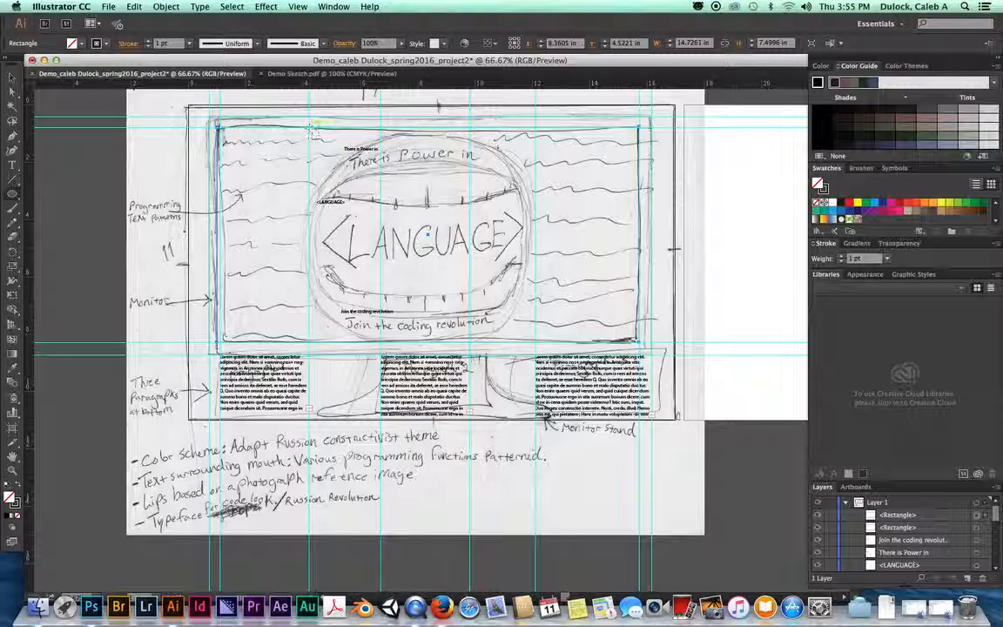
{"action": "mouse_move", "coordinate": [310, 128]}
{"action": "left_mouse_down"}
{"action": "mouse_move", "coordinate": [375, 177]}
{"action": "mouse_move", "coordinate": [533, 358]}
{"action": "mouse_move", "coordinate": [522, 325]}
{"action": "mouse_move", "coordinate": [533, 343]}
{"action": "left_mouse_up"}
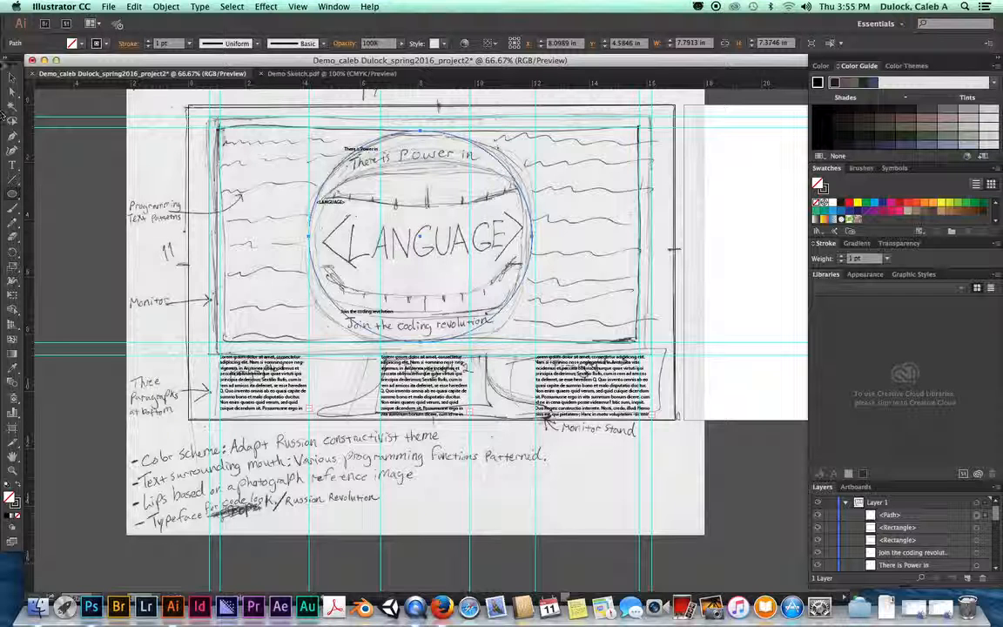
Step: Draw a 3.104 × 2.179 in rectangle over the middle paragraph and return to the Selection tool
{"action": "left_click_drag", "start_coordinate": [12, 192], "coordinate": [74, 193]}
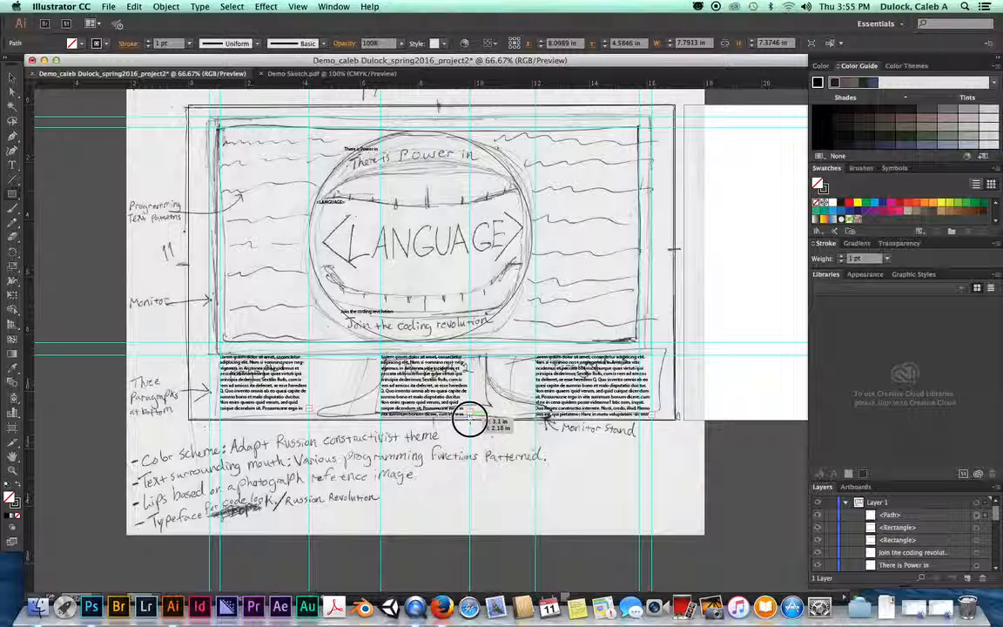
{"action": "left_click_drag", "start_coordinate": [472, 418], "coordinate": [469, 417]}
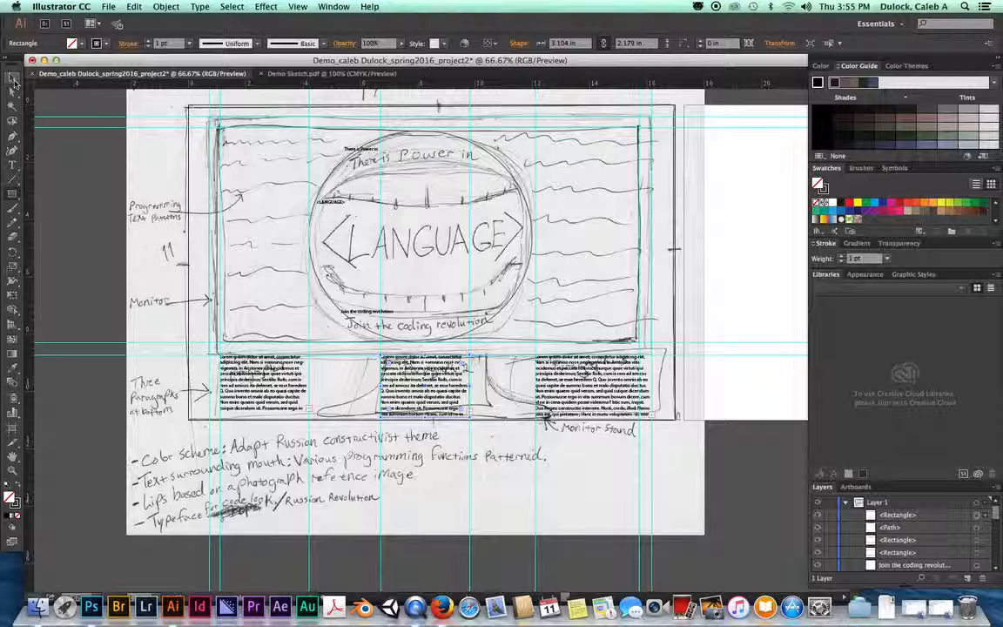
{"action": "left_click", "coordinate": [12, 78]}
{"action": "left_click", "coordinate": [271, 159]}
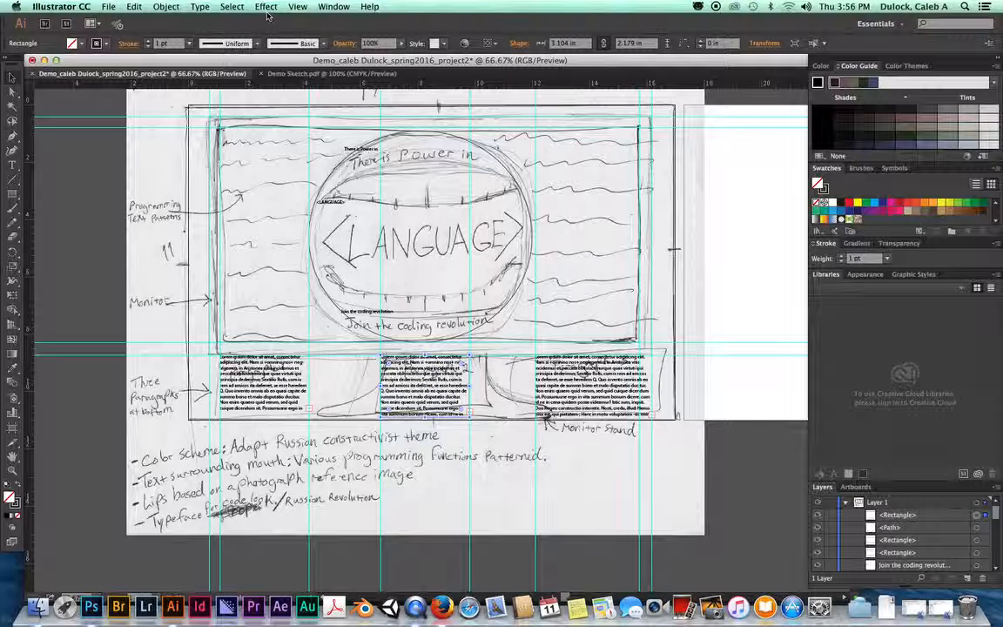
Step: Switch to Outline view, select the large monitor rectangle, and bring the loripsum.net page forward
{"action": "left_click", "coordinate": [297, 7]}
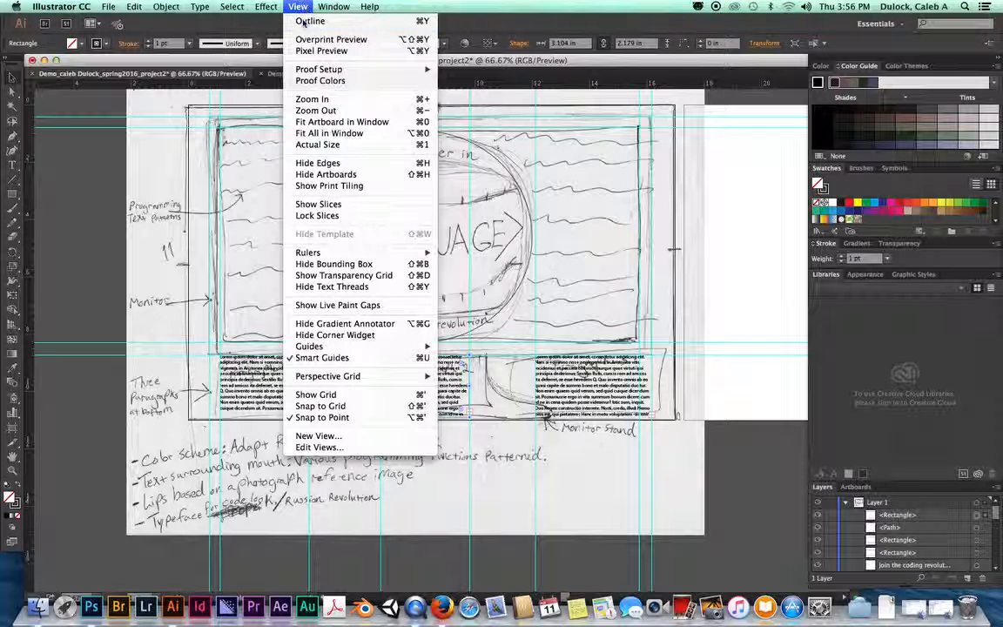
{"action": "left_click", "coordinate": [303, 22]}
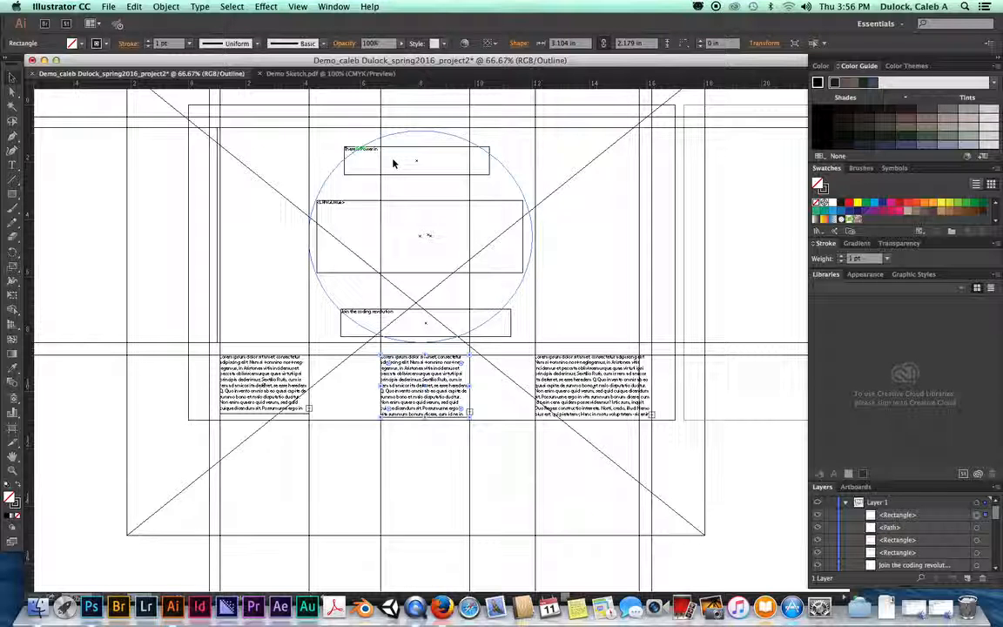
{"action": "left_click", "coordinate": [358, 211]}
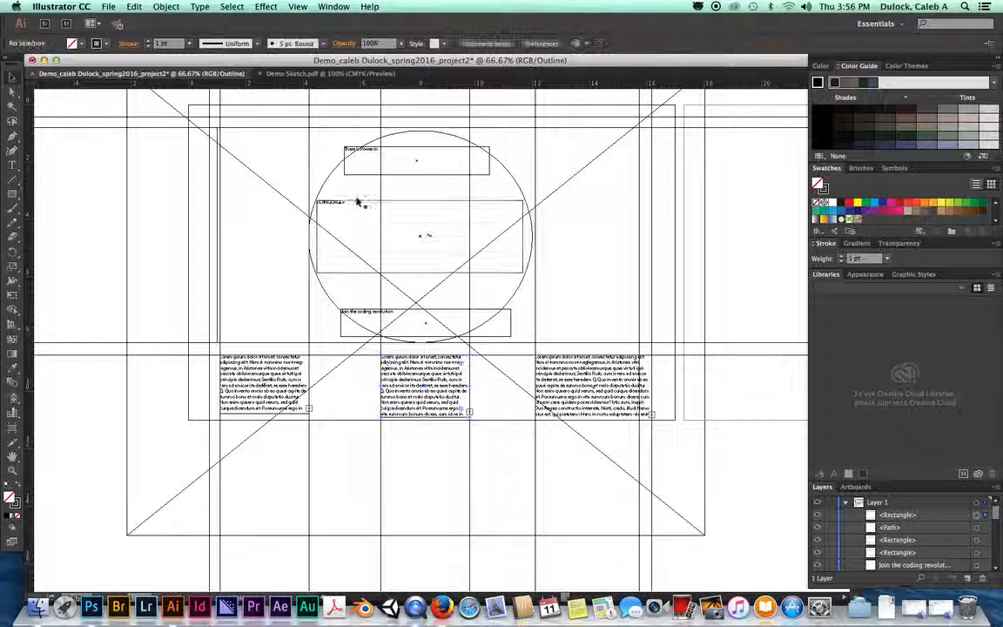
{"action": "left_click", "coordinate": [218, 135]}
{"action": "left_click", "coordinate": [209, 131]}
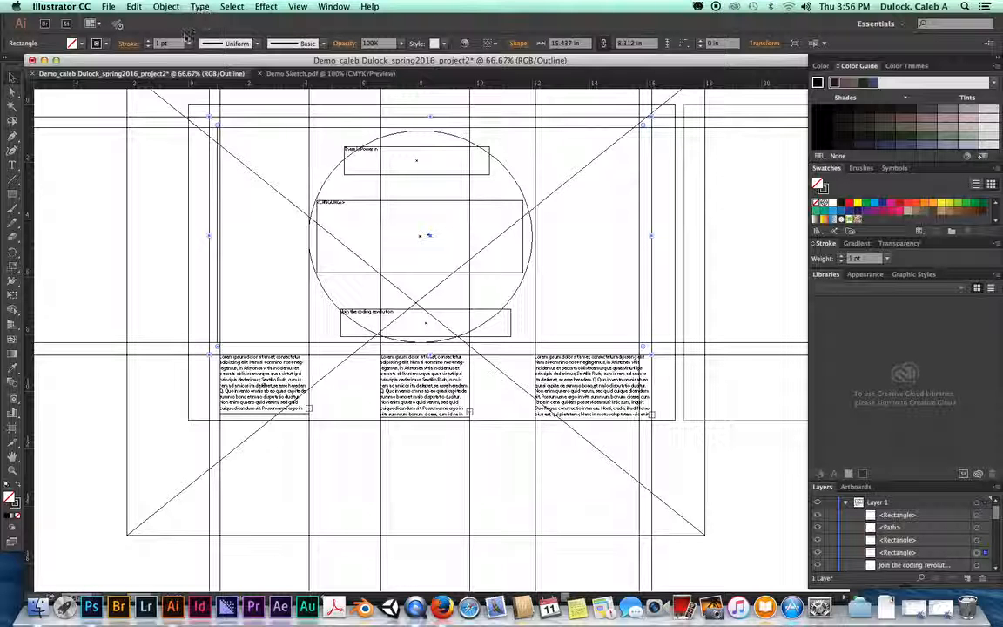
{"action": "left_click", "coordinate": [441, 607]}
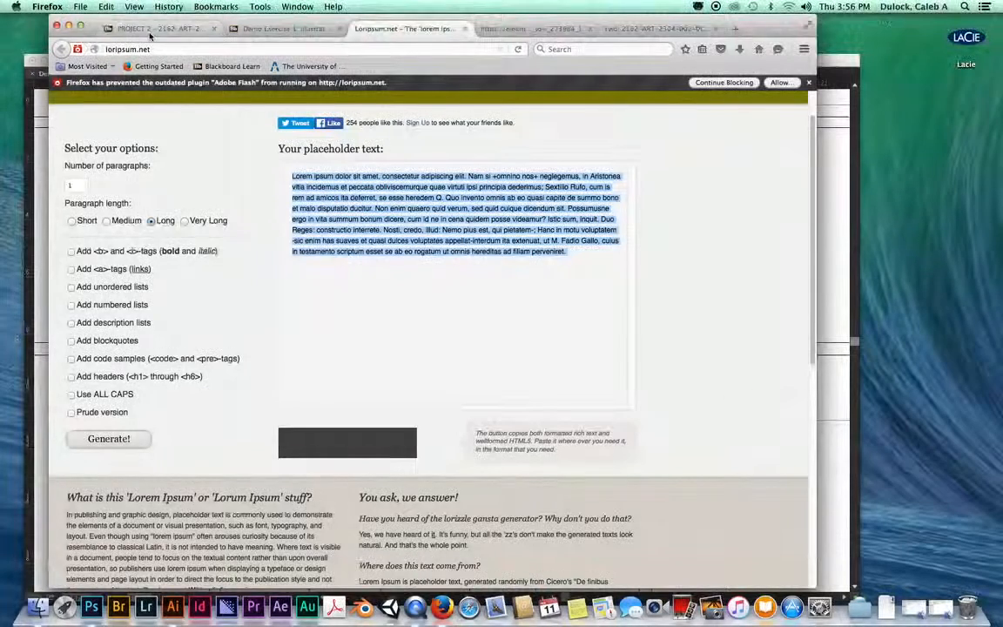
Step: Read the Demo Exercise 1 instructions in Blackboard Learn and return to Illustrator
{"action": "left_click", "coordinate": [140, 29]}
{"action": "left_click", "coordinate": [248, 29]}
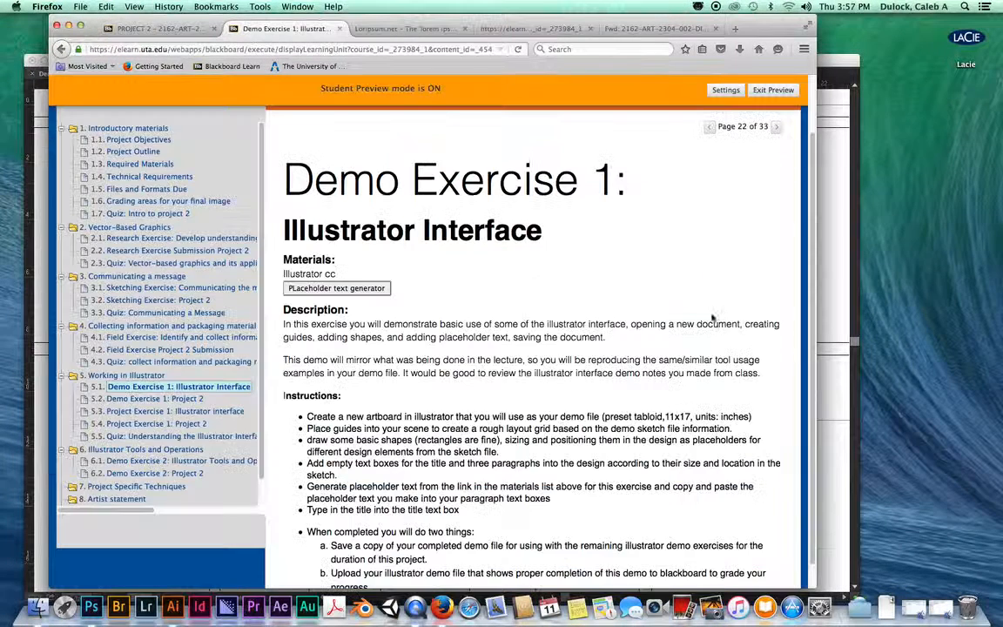
{"action": "scroll", "coordinate": [811, 217], "scroll_direction": "down", "scroll_amount": 3}
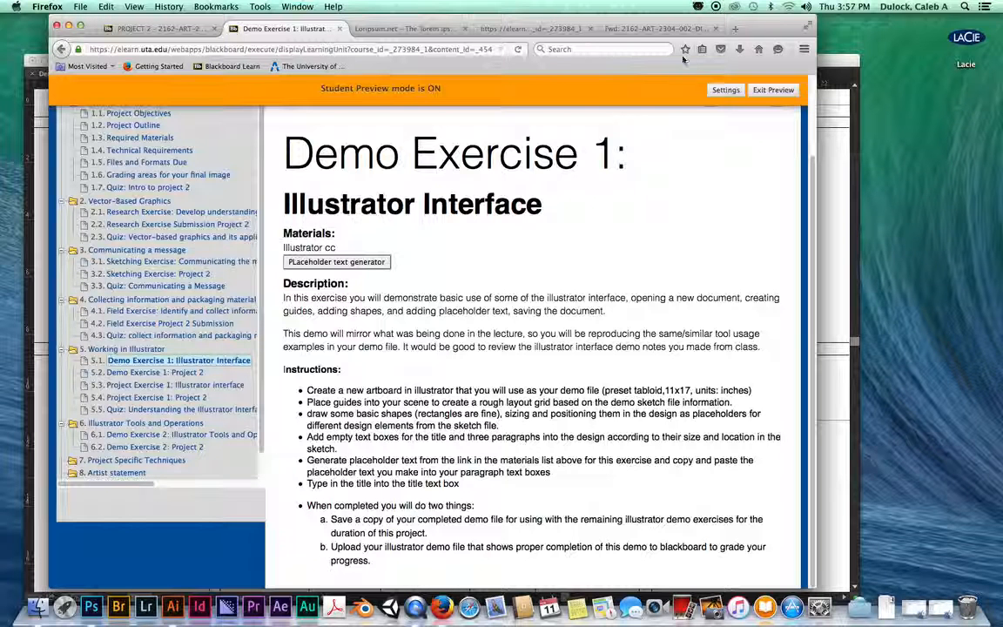
{"action": "left_click", "coordinate": [38, 98]}
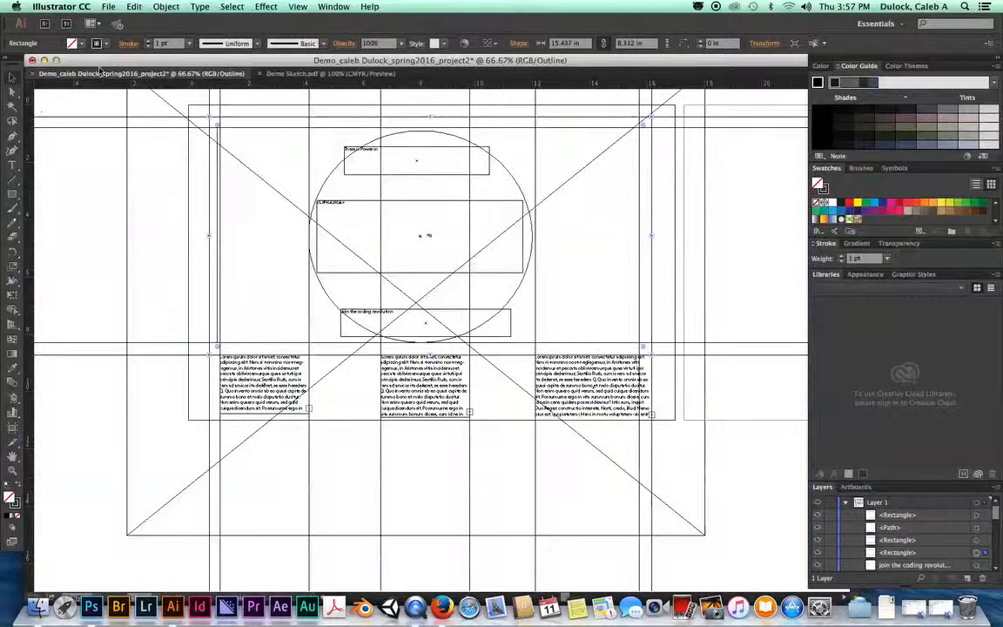
Step: Switch the view back to Preview so the sketch shows beneath the wireframe
{"action": "left_click", "coordinate": [298, 7]}
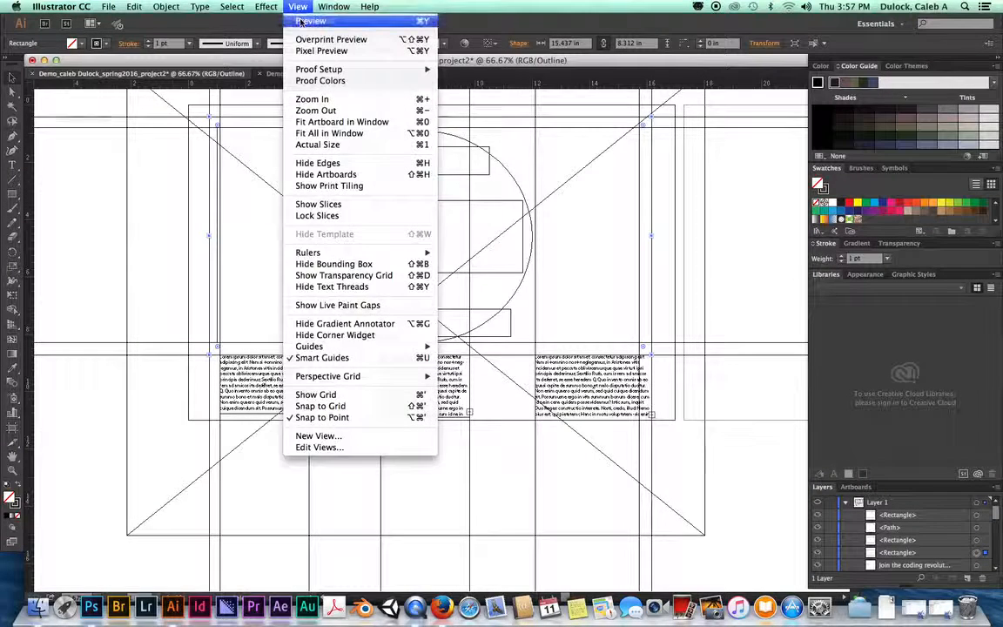
{"action": "left_click", "coordinate": [300, 23]}
{"action": "left_click", "coordinate": [298, 7]}
{"action": "left_click", "coordinate": [299, 7]}
{"action": "scroll", "coordinate": [246, 150], "scroll_direction": "up", "scroll_amount": 2}
{"action": "scroll", "coordinate": [247, 150], "scroll_direction": "up", "scroll_amount": 2}
Step: Save As an Adobe Illustrator (ai) file in the project 2 folder
{"action": "left_click", "coordinate": [109, 7]}
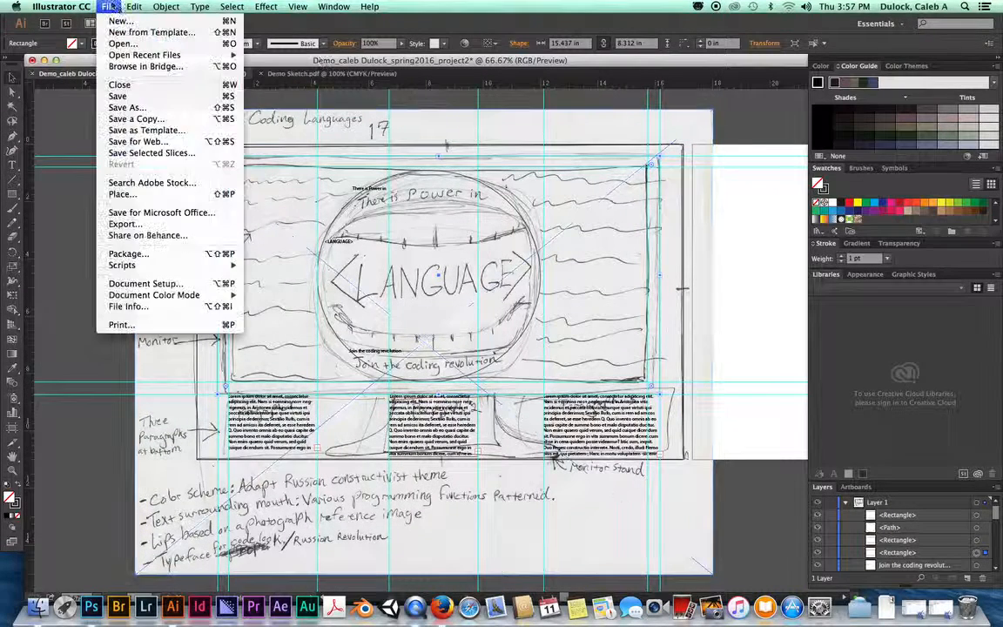
{"action": "left_click", "coordinate": [126, 108]}
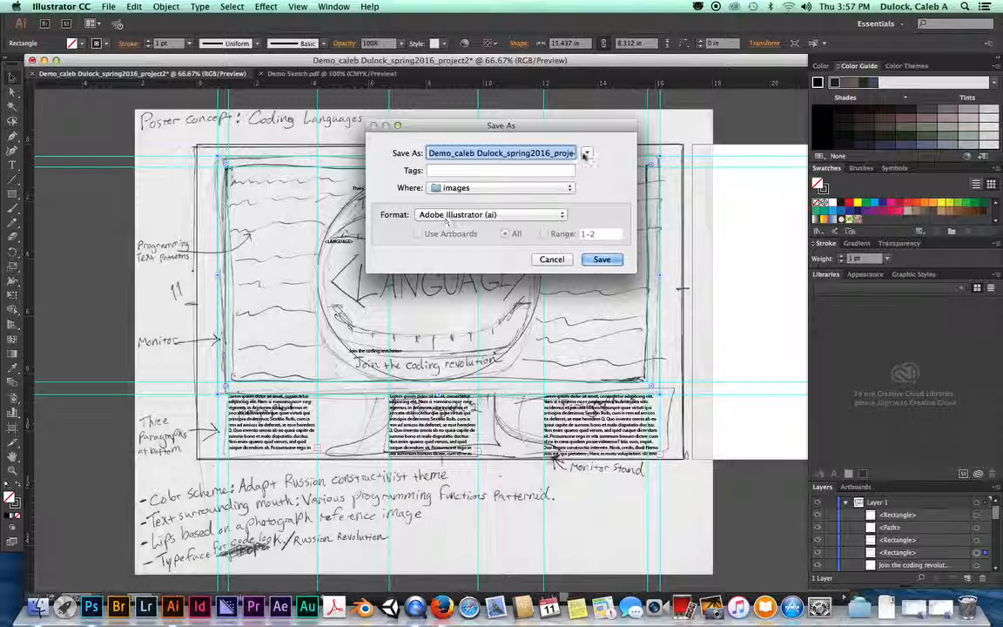
{"action": "left_click", "coordinate": [586, 153]}
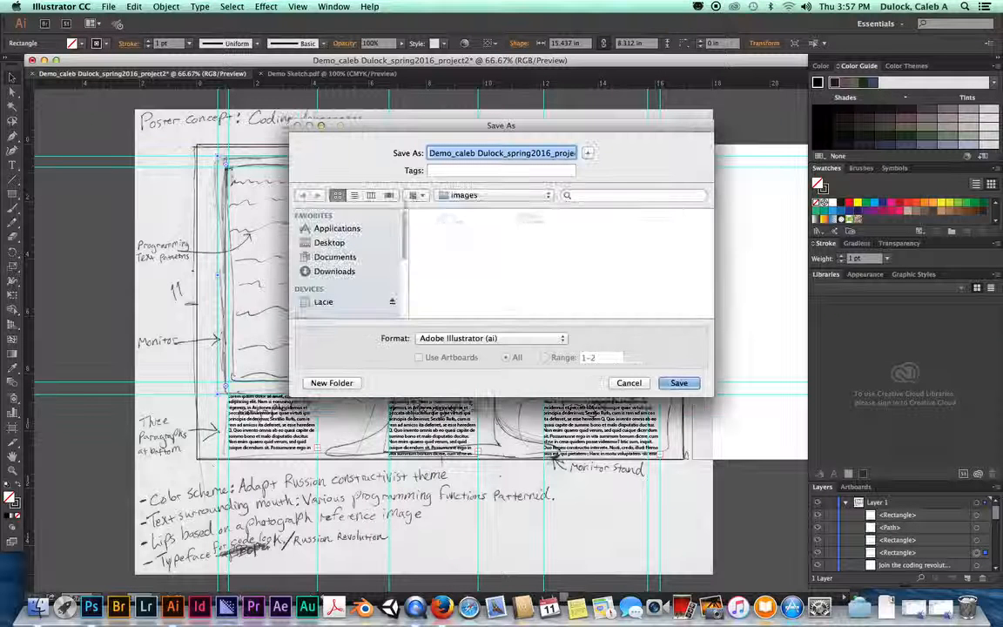
{"action": "left_click", "coordinate": [533, 195]}
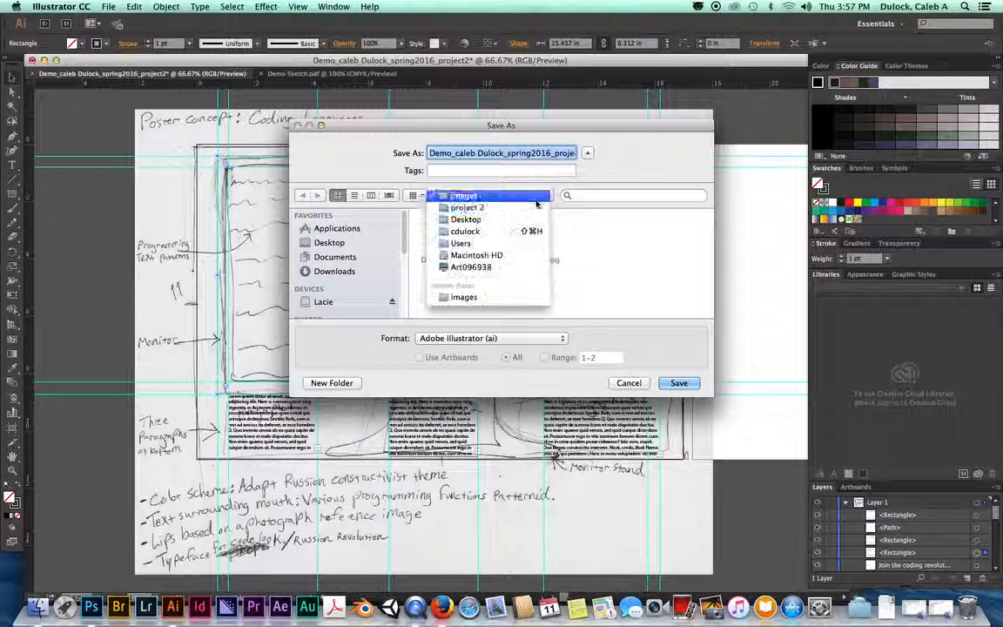
{"action": "left_click", "coordinate": [479, 207]}
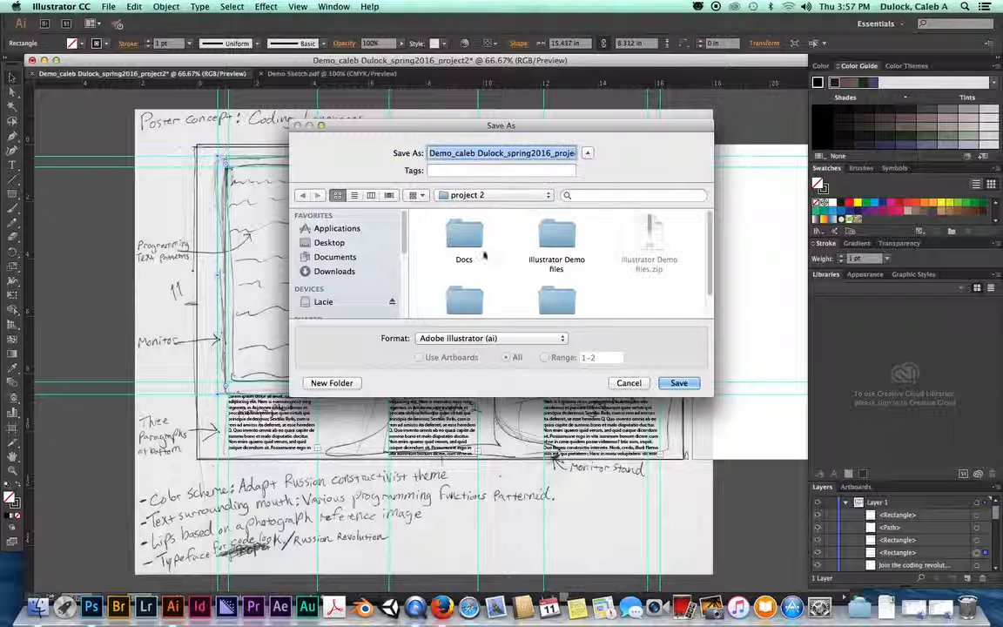
{"action": "scroll", "coordinate": [520, 245], "scroll_direction": "down", "scroll_amount": 2}
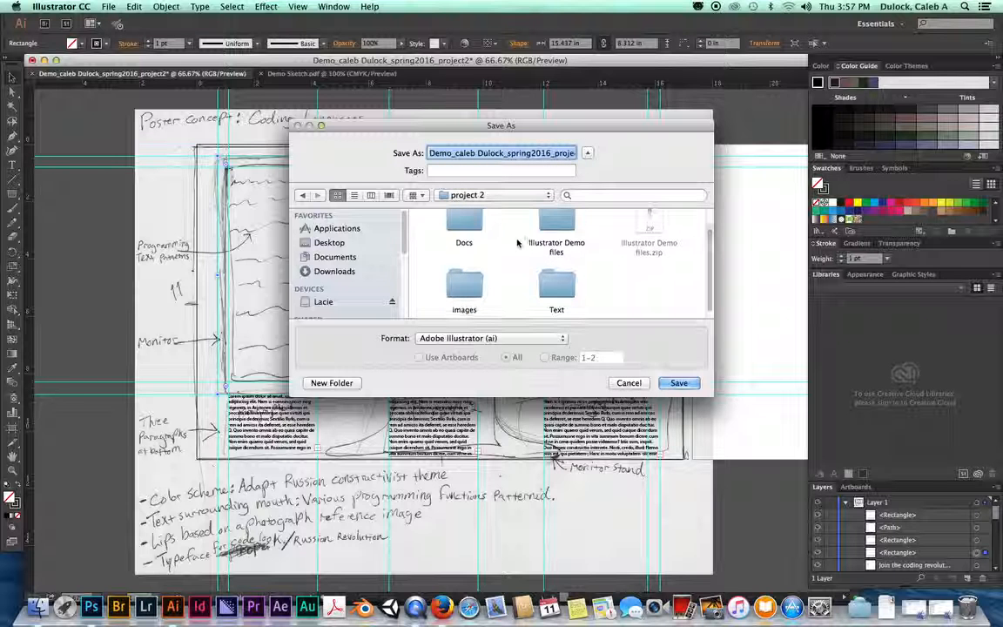
{"action": "left_click", "coordinate": [450, 154]}
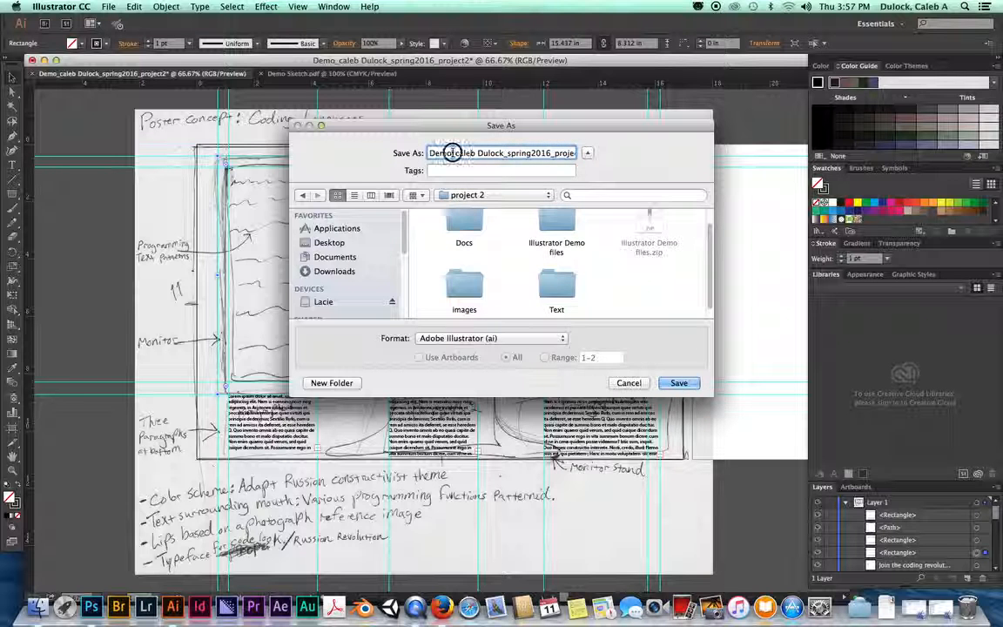
{"action": "left_click", "coordinate": [540, 153]}
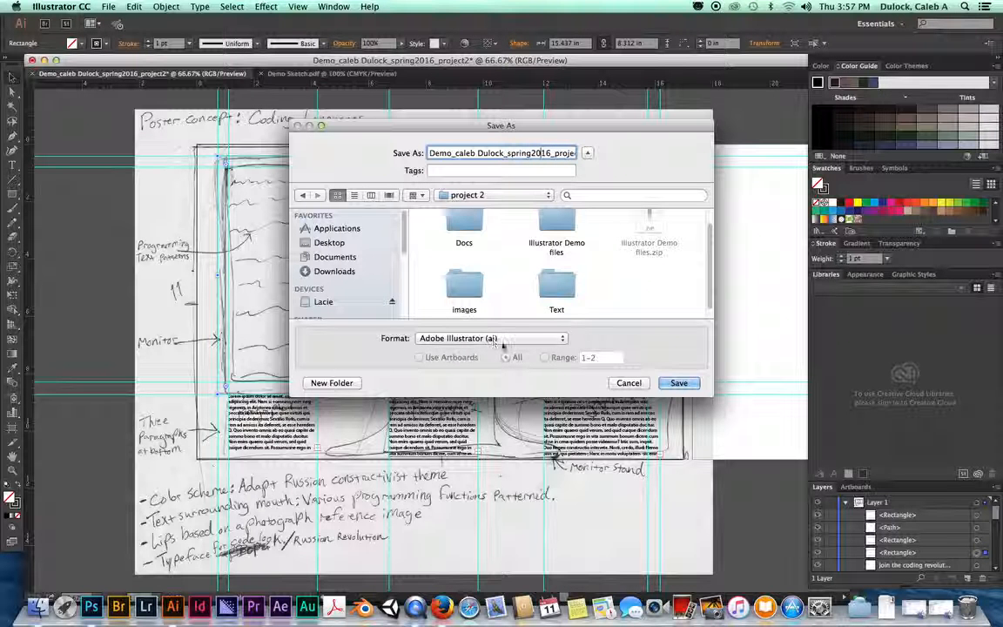
{"action": "left_click", "coordinate": [689, 384]}
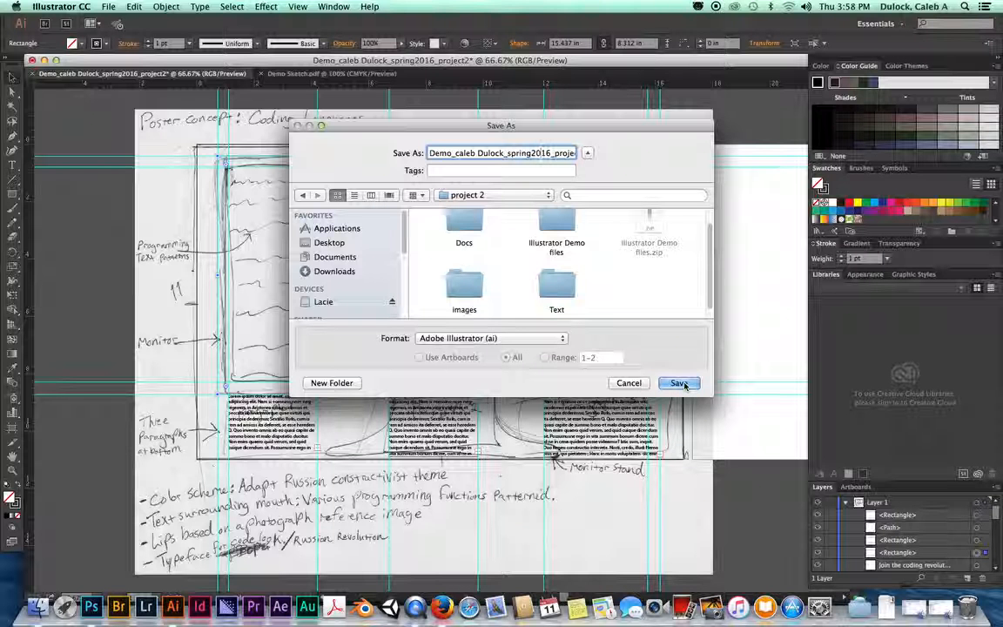
{"action": "left_click", "coordinate": [683, 384]}
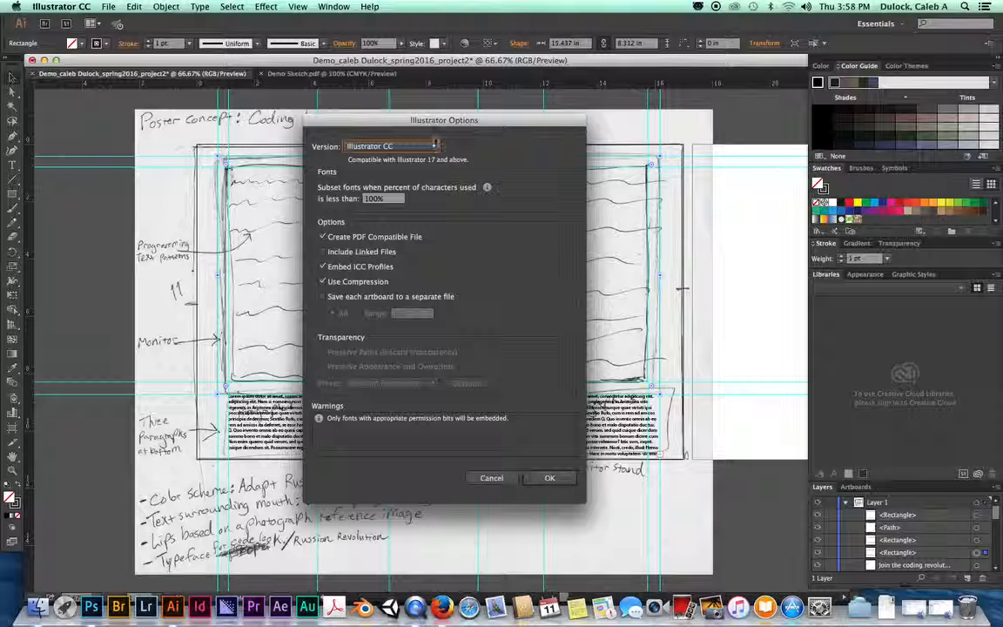
Step: Keep Version: Illustrator CC in Illustrator Options, confirm the save, and switch to Finder
{"action": "left_click", "coordinate": [433, 148]}
{"action": "left_click", "coordinate": [433, 148]}
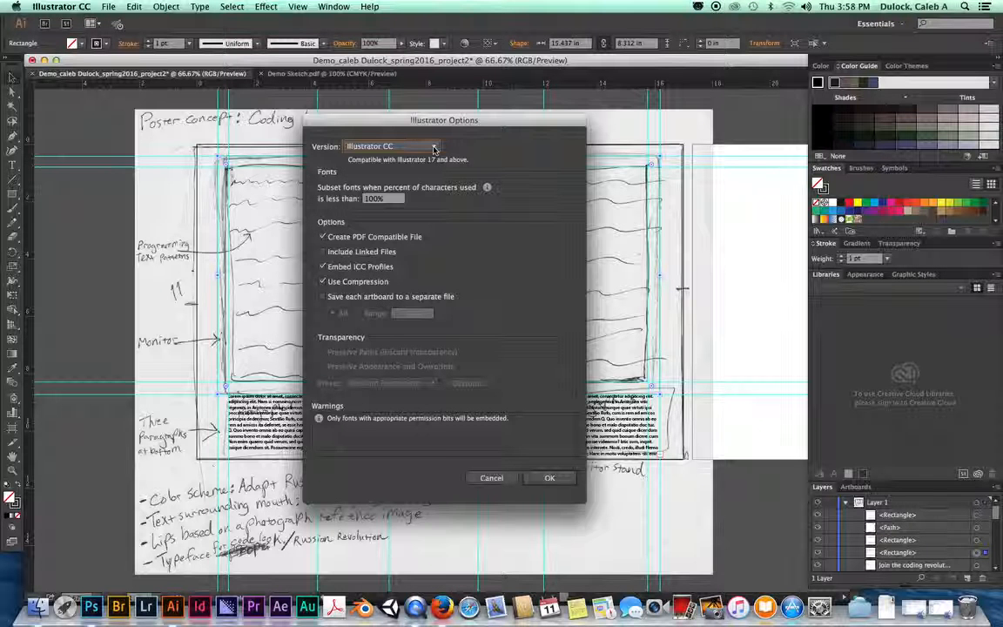
{"action": "left_click", "coordinate": [433, 148]}
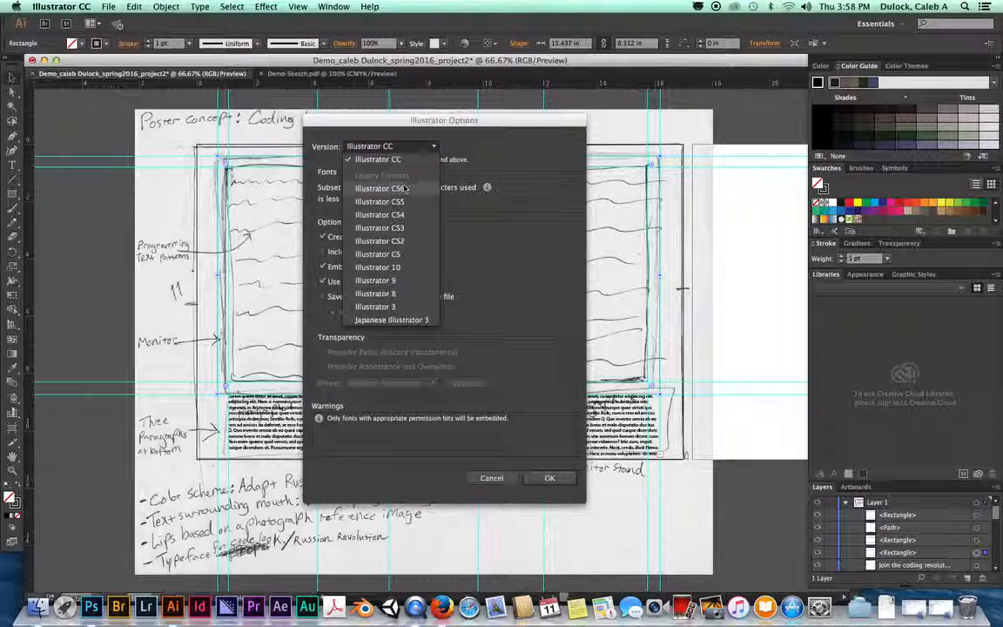
{"action": "left_click", "coordinate": [453, 177]}
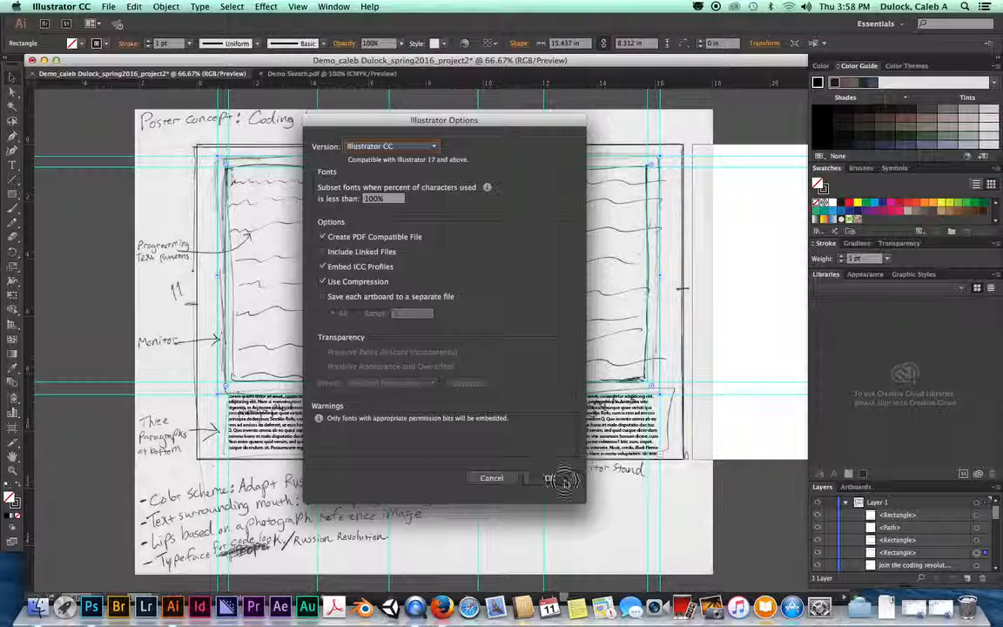
{"action": "left_click", "coordinate": [548, 478]}
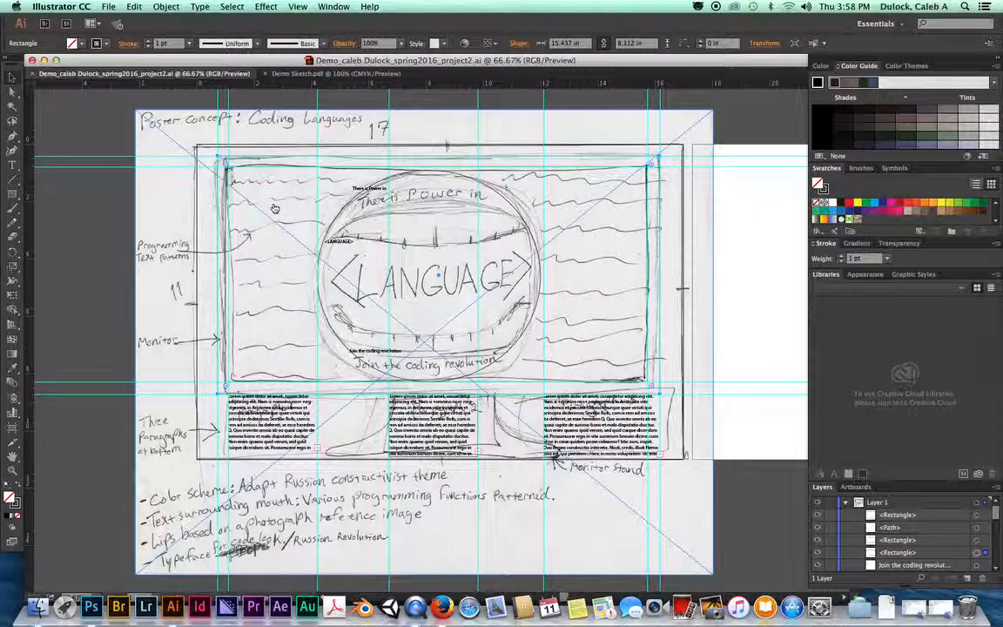
{"action": "key", "text": "super+Tab"}
{"action": "key", "text": "super+Tab"}
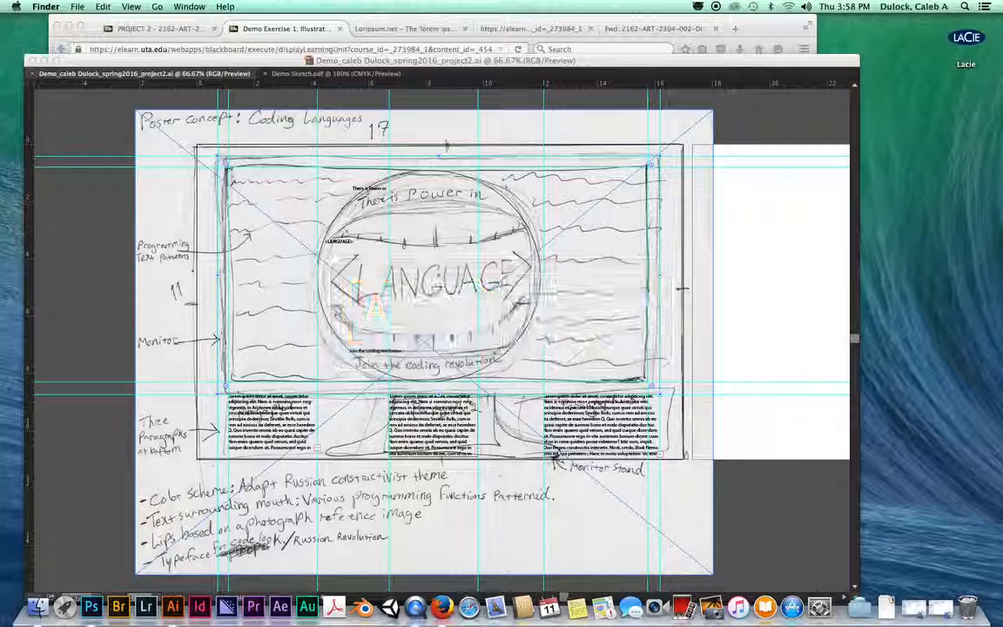
Step: In Finder, open Desktop > project 2 and select the saved .ai poster file
{"action": "left_click", "coordinate": [29, 609]}
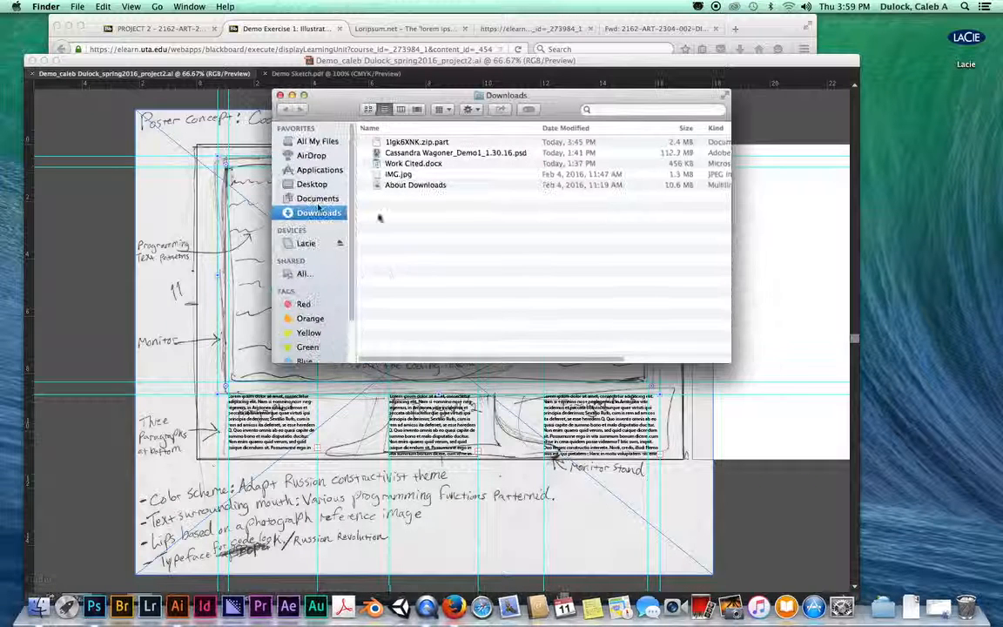
{"action": "left_click", "coordinate": [312, 184]}
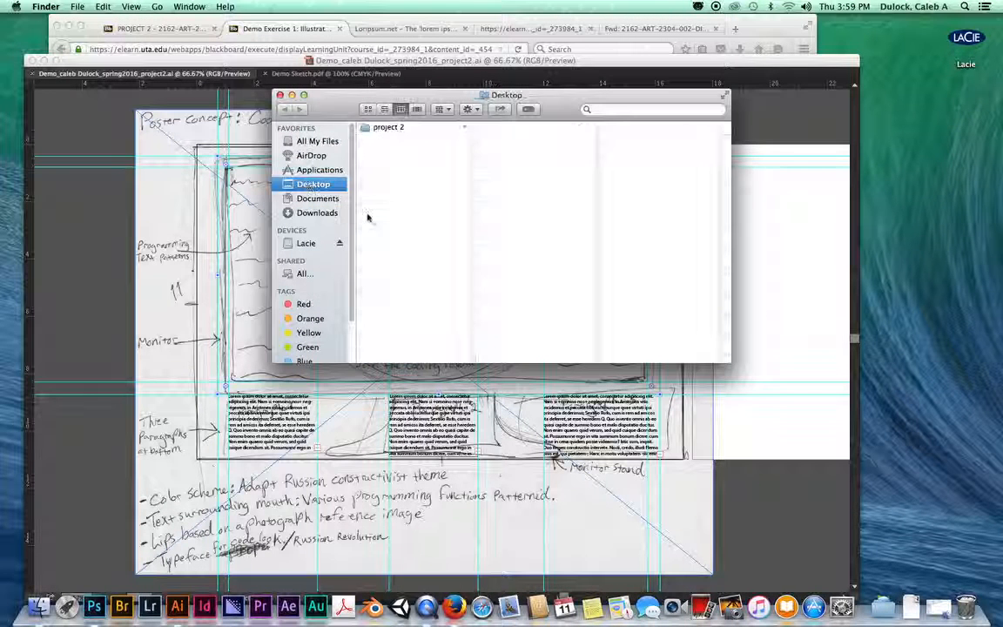
{"action": "left_click", "coordinate": [387, 127]}
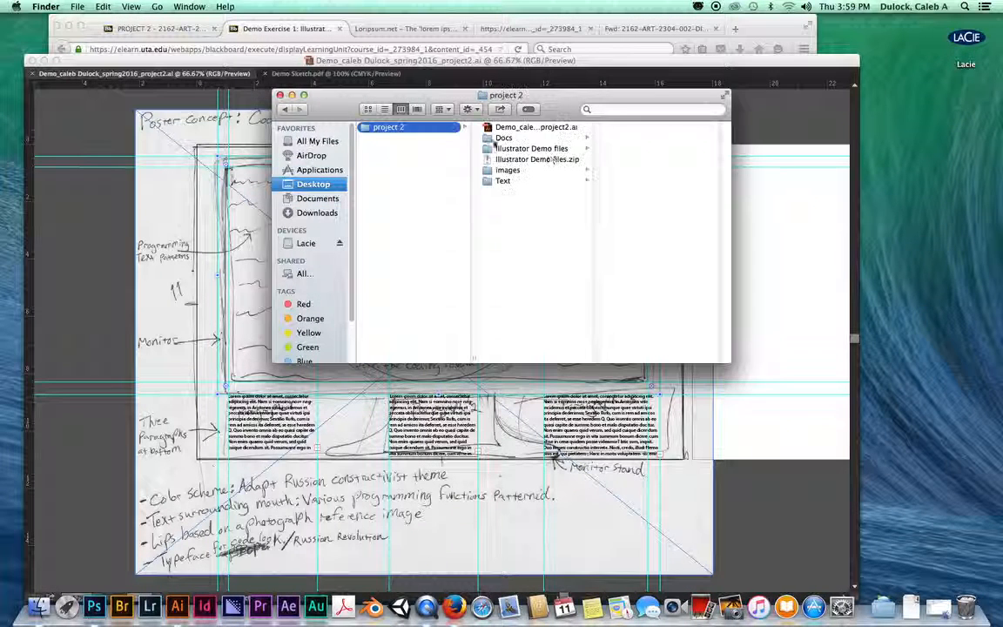
{"action": "left_click", "coordinate": [532, 127]}
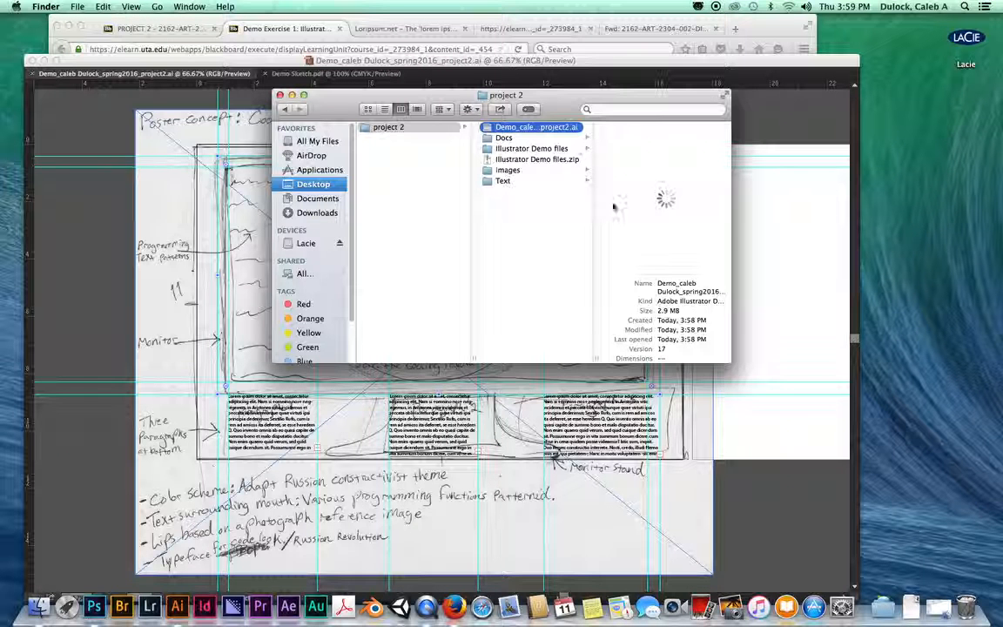